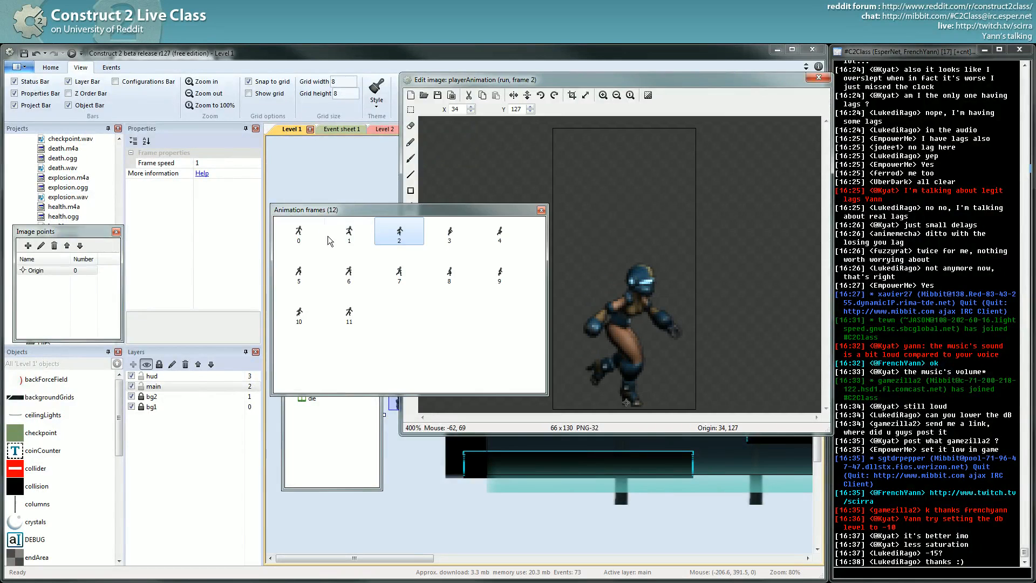
Examine frames 2 to 8 of the playerAnimation run animation to find where the feet touch the ground, and close the image editor
{"action": "left_click", "coordinate": [400, 237]}
{"action": "left_click", "coordinate": [449, 234]}
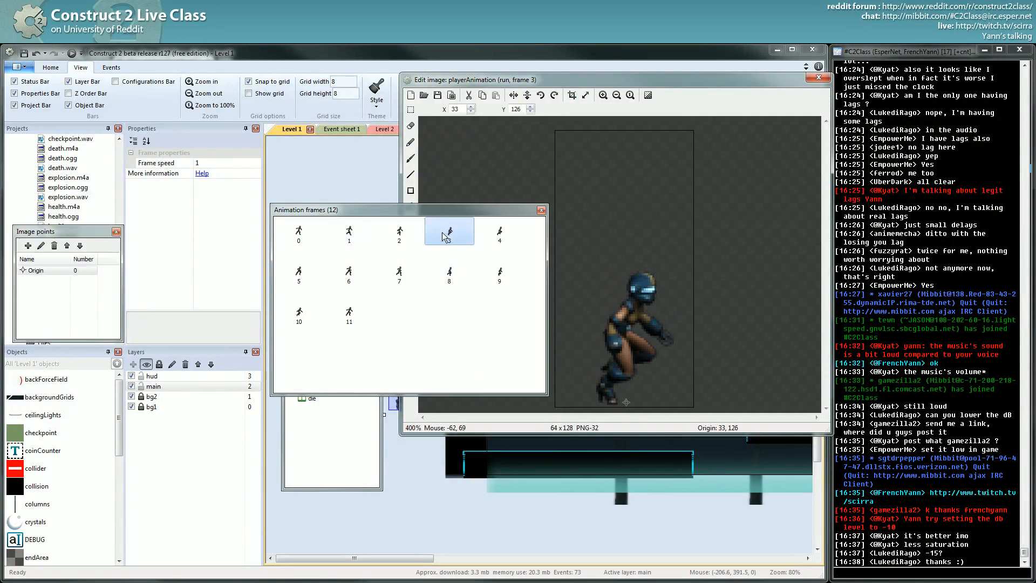
{"action": "left_click", "coordinate": [492, 236]}
{"action": "left_click", "coordinate": [299, 273]}
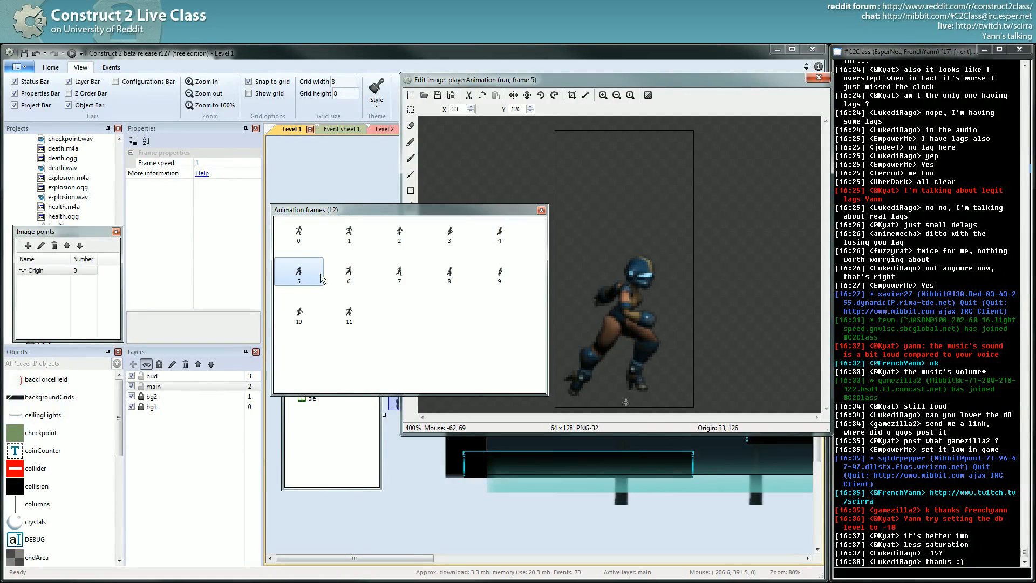
{"action": "left_click", "coordinate": [349, 277]}
{"action": "left_click", "coordinate": [400, 275]}
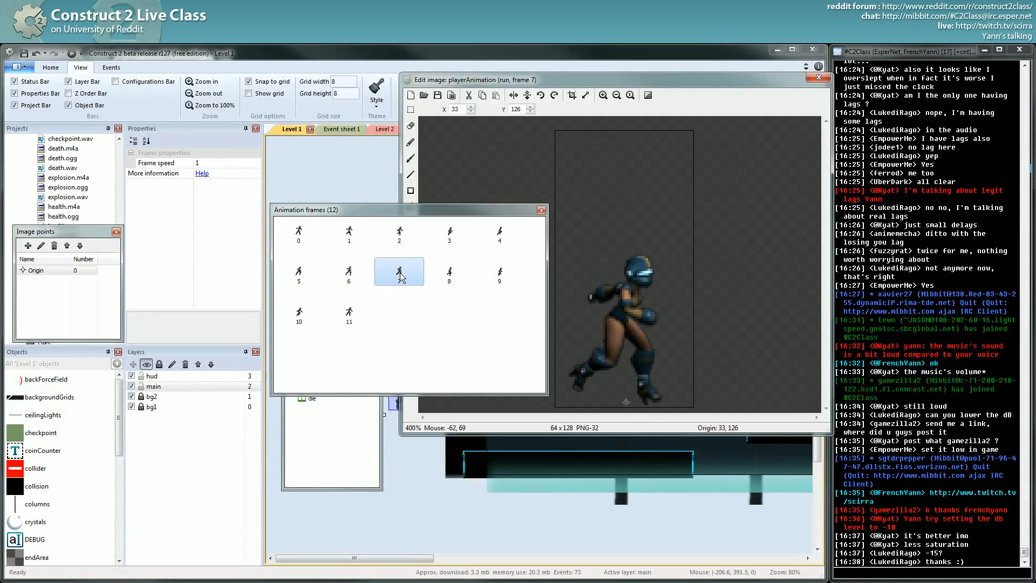
{"action": "left_click", "coordinate": [449, 273]}
{"action": "left_click", "coordinate": [395, 275]}
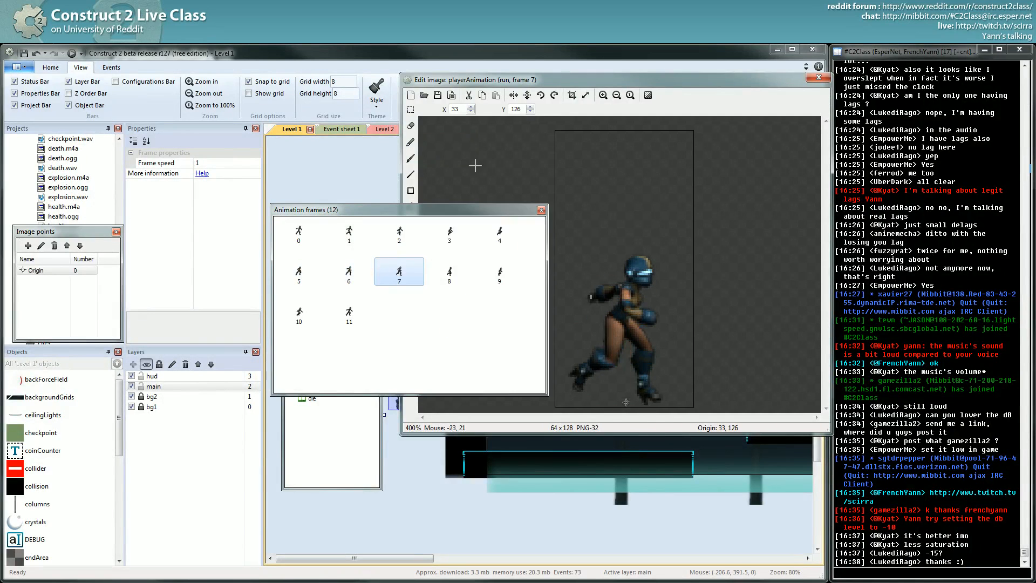
{"action": "left_click", "coordinate": [819, 78]}
Add an event group named Audio with a blank event above the DEBUG group in Event sheet 1
{"action": "left_click", "coordinate": [382, 130]}
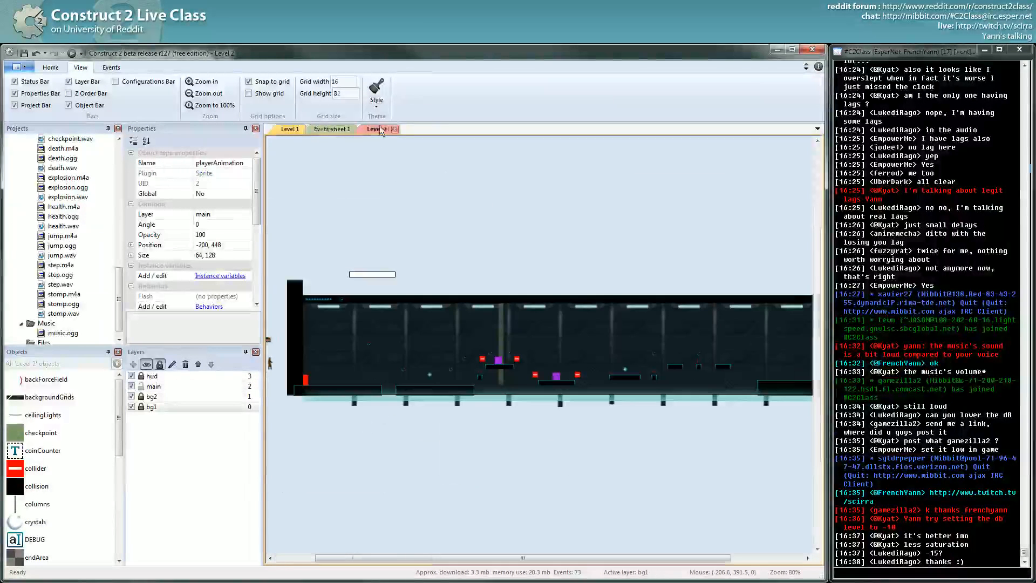
{"action": "left_click", "coordinate": [335, 129]}
{"action": "scroll", "coordinate": [295, 377], "scroll_direction": "down", "scroll_amount": 5}
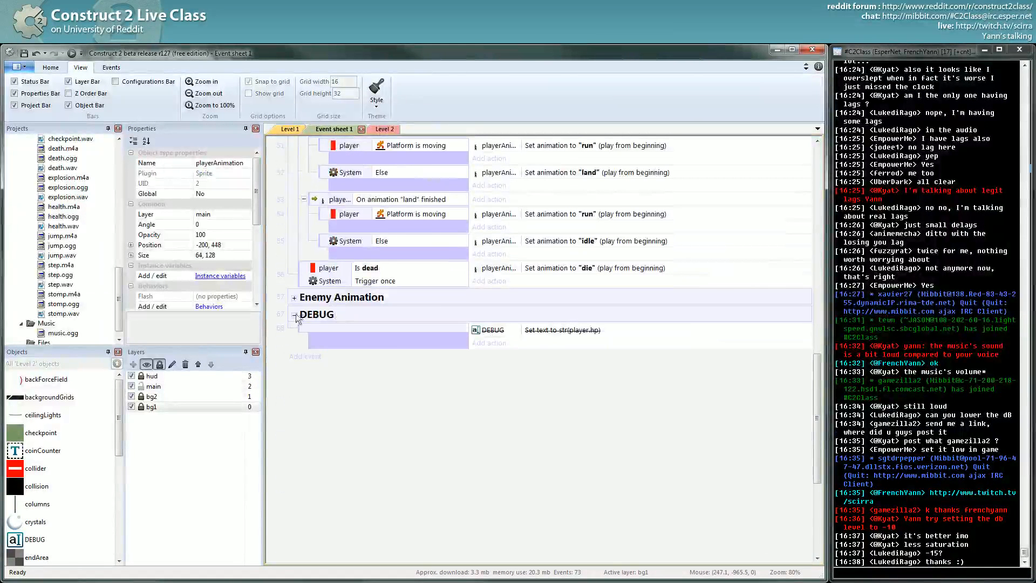
{"action": "double_click", "coordinate": [429, 316]}
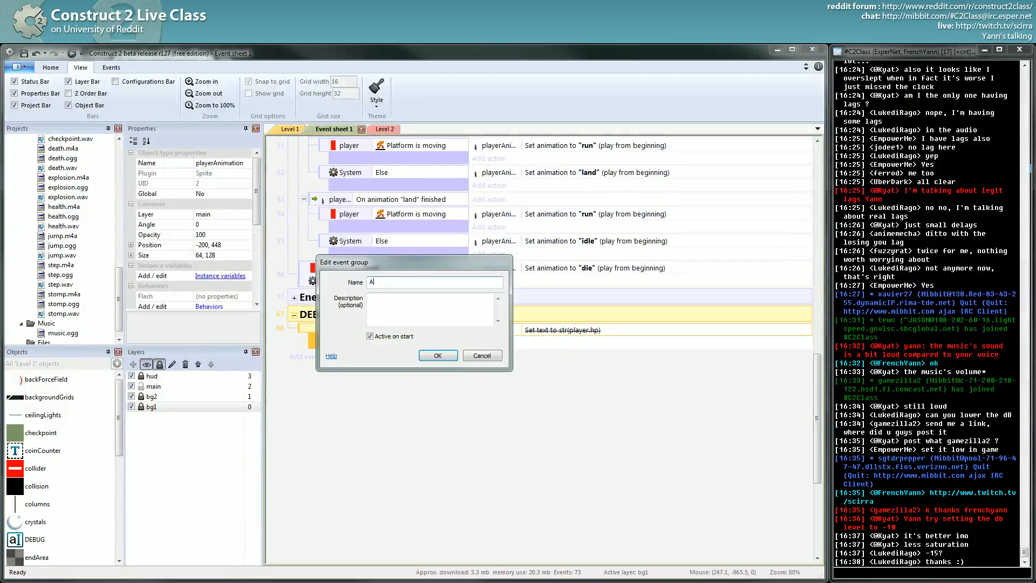
{"action": "key", "text": "Return"}
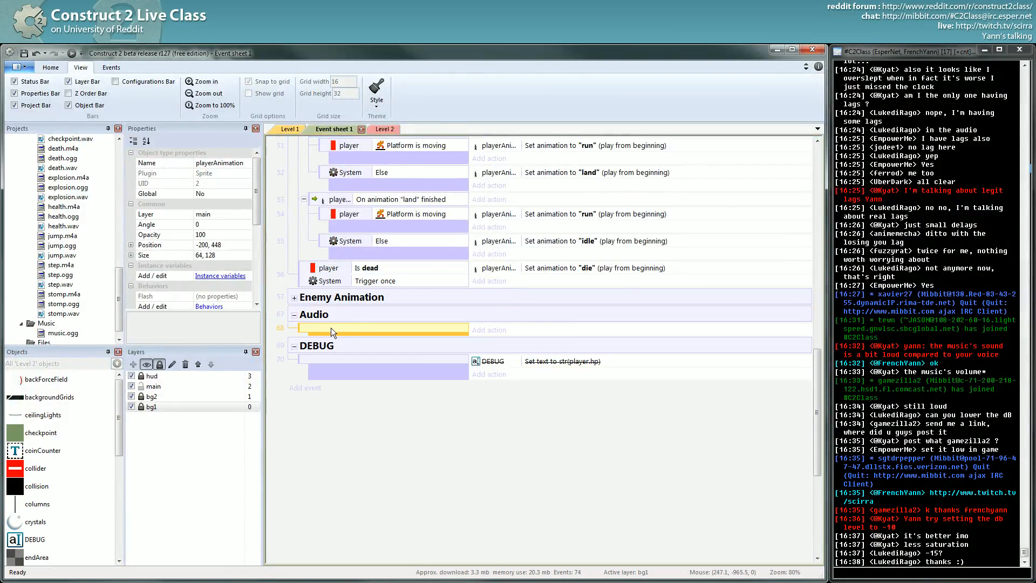
Give the blank event in the Audio group a playerAnimation Compare frame condition equal to 1
{"action": "double_click", "coordinate": [331, 328]}
{"action": "double_click", "coordinate": [541, 278]}
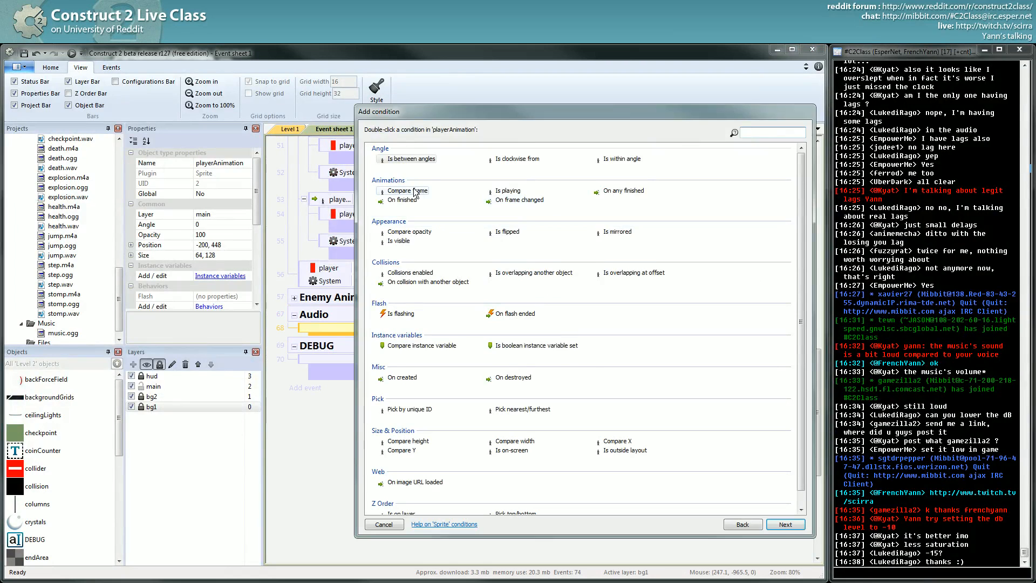
{"action": "key", "text": "Escape"}
{"action": "key", "text": "Tab"}
{"action": "type", "text": "1"}
{"action": "key", "text": "Return"}
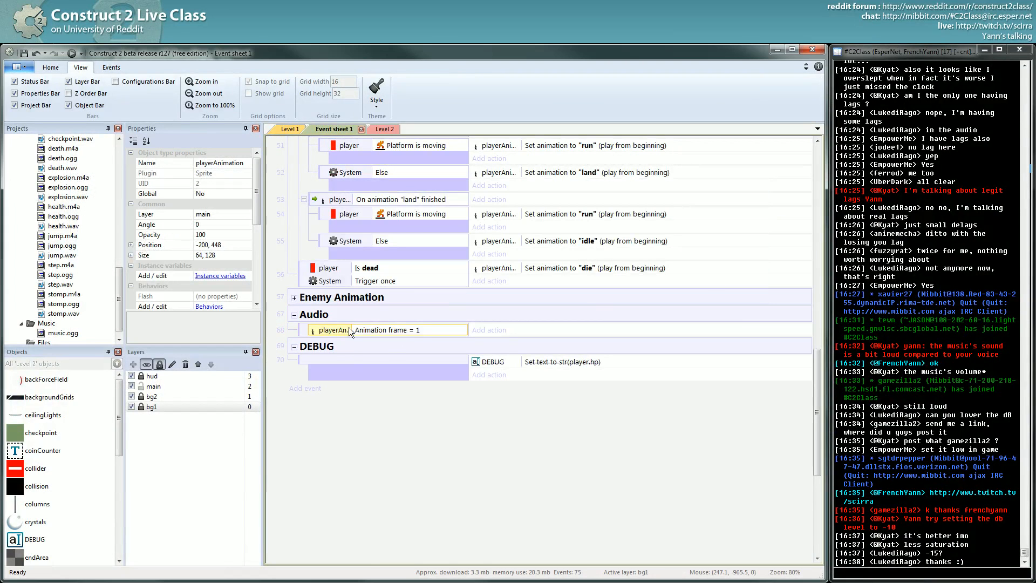
Duplicate the animation frame condition with the value 7 and turn the event into an OR block
{"action": "key", "text": "ctrl+c"}
{"action": "key", "text": "ctrl+v"}
{"action": "double_click", "coordinate": [397, 342]}
{"action": "type", "text": "7"}
{"action": "key", "text": "Return"}
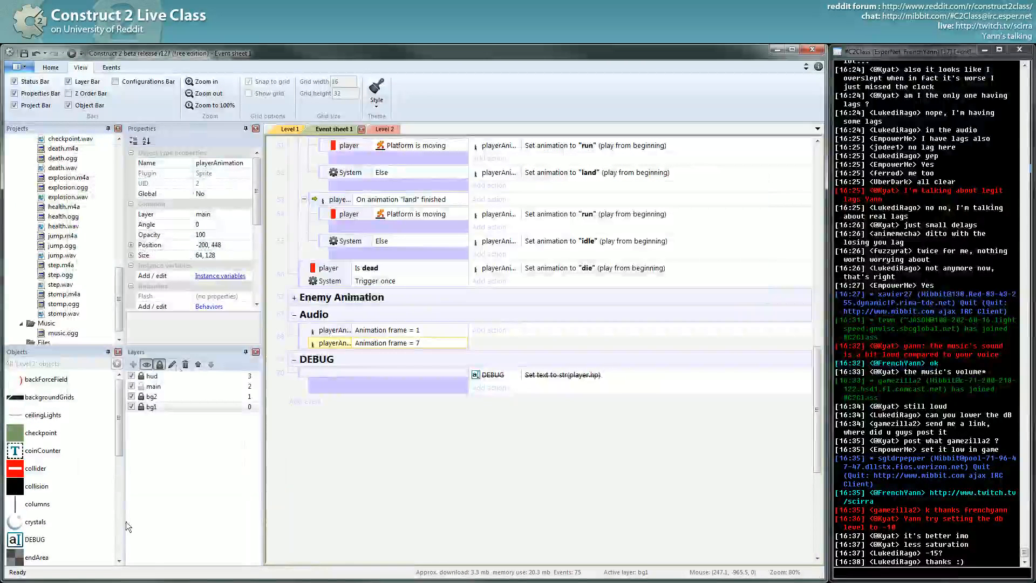
{"action": "right_click", "coordinate": [301, 345]}
{"action": "left_click", "coordinate": [330, 388]}
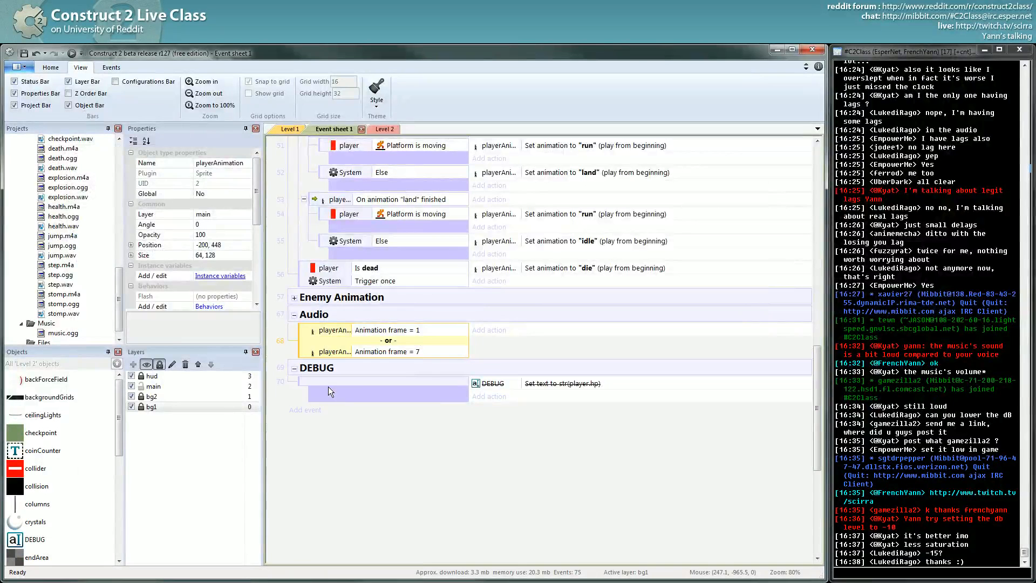
Add an Audio Play action to the frame event using the step sound, not looping, volume 0, tagged "step"
{"action": "left_click", "coordinate": [491, 330]}
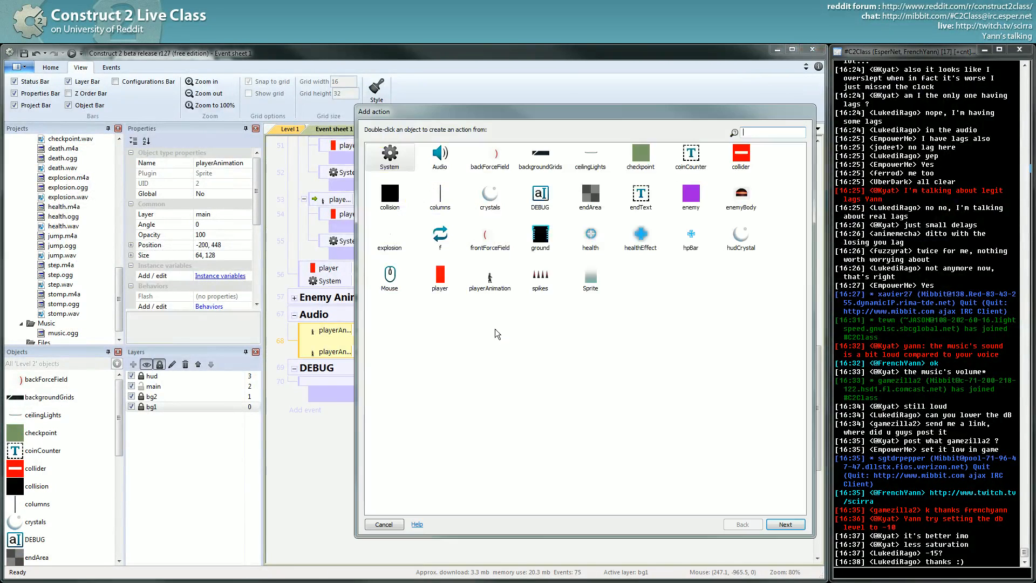
{"action": "double_click", "coordinate": [440, 157]}
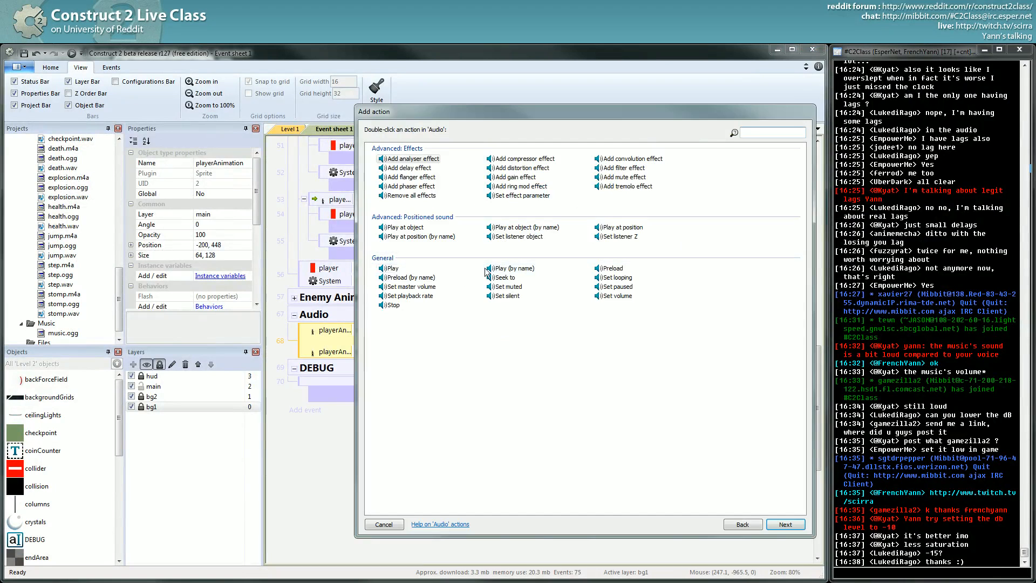
{"action": "double_click", "coordinate": [397, 270]}
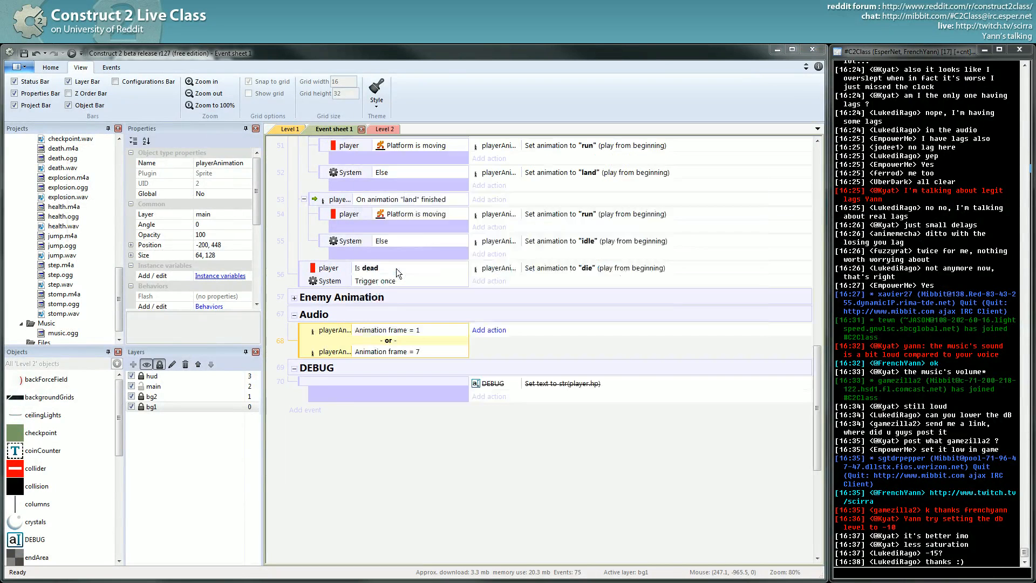
{"action": "left_click", "coordinate": [450, 236]}
{"action": "left_click", "coordinate": [426, 290]}
{"action": "left_click", "coordinate": [406, 286]}
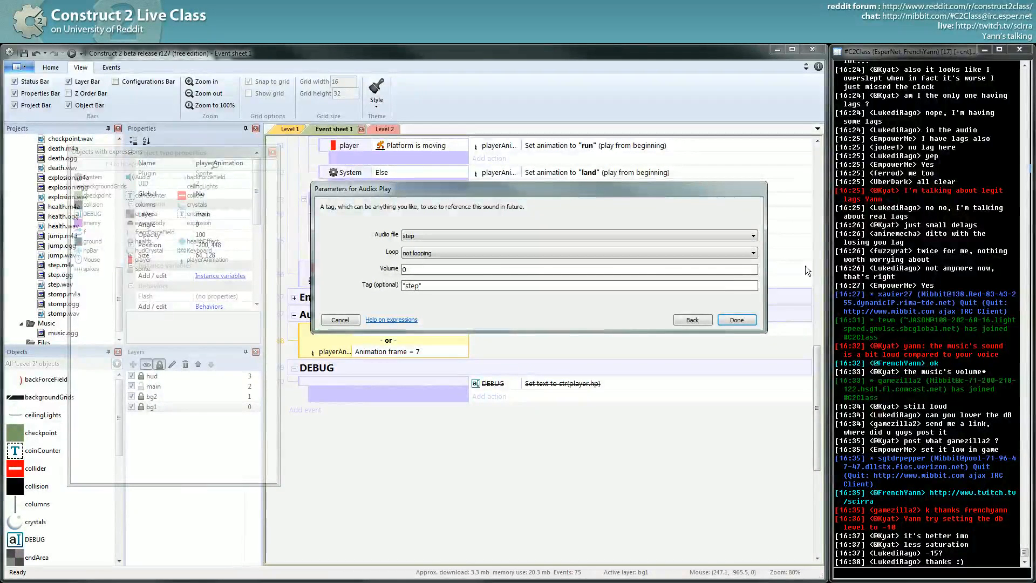
{"action": "key", "text": "Return"}
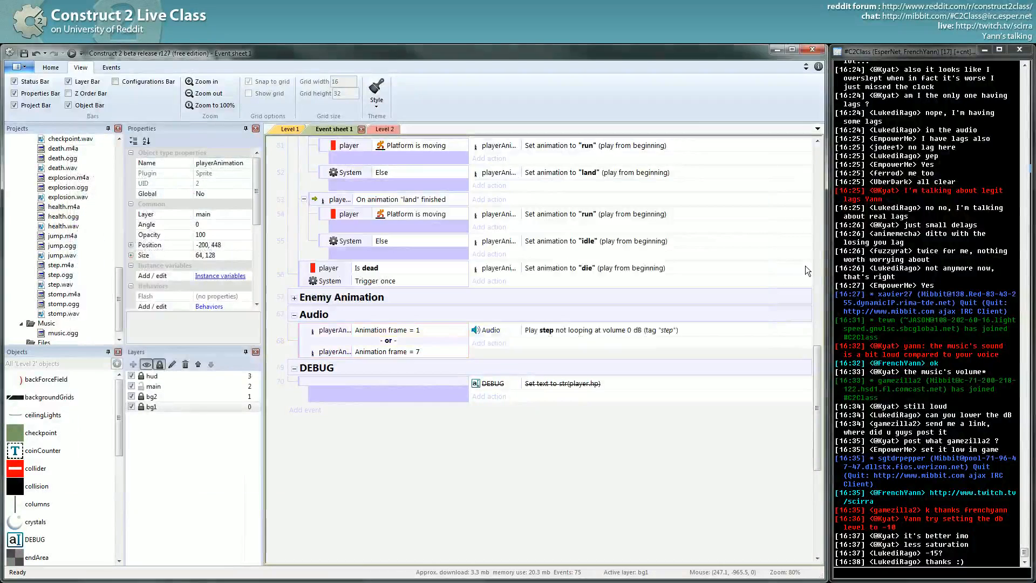
Add an Audio Stop action for the tag "step" and place it before the Play action
{"action": "left_click", "coordinate": [492, 343]}
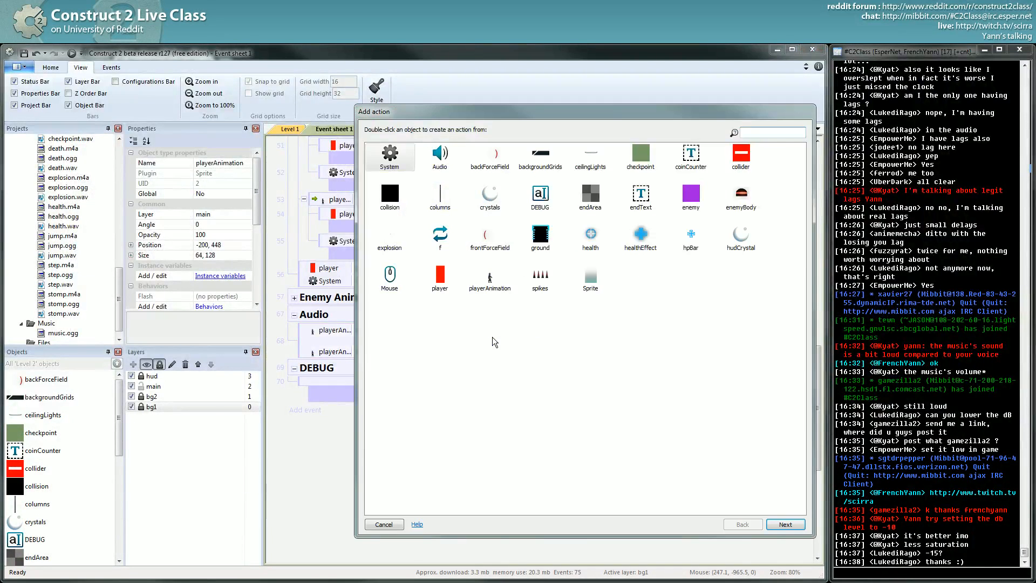
{"action": "double_click", "coordinate": [440, 156]}
{"action": "double_click", "coordinate": [393, 305]}
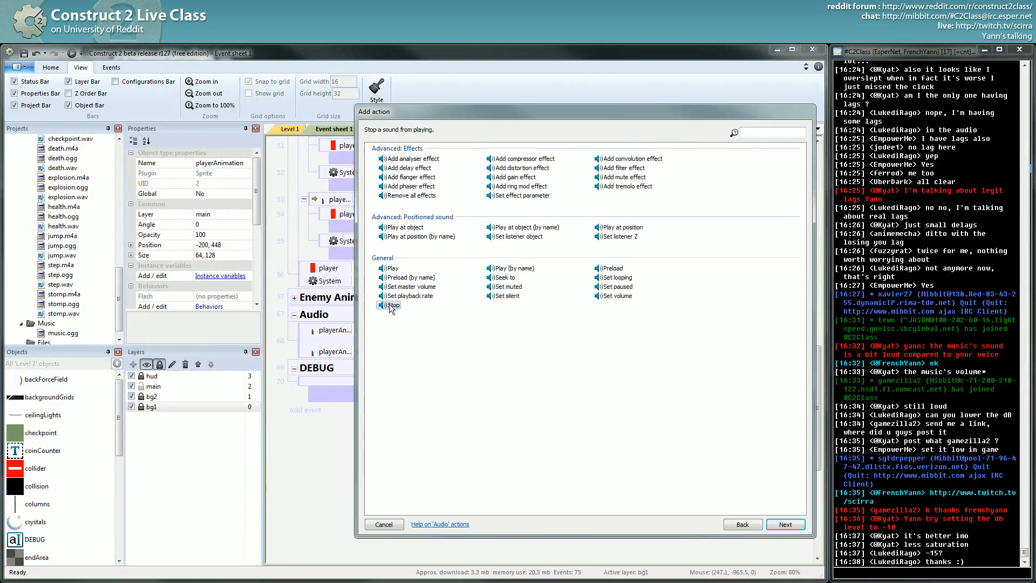
{"action": "type", "text": "\"step\""}
{"action": "key", "text": "Return"}
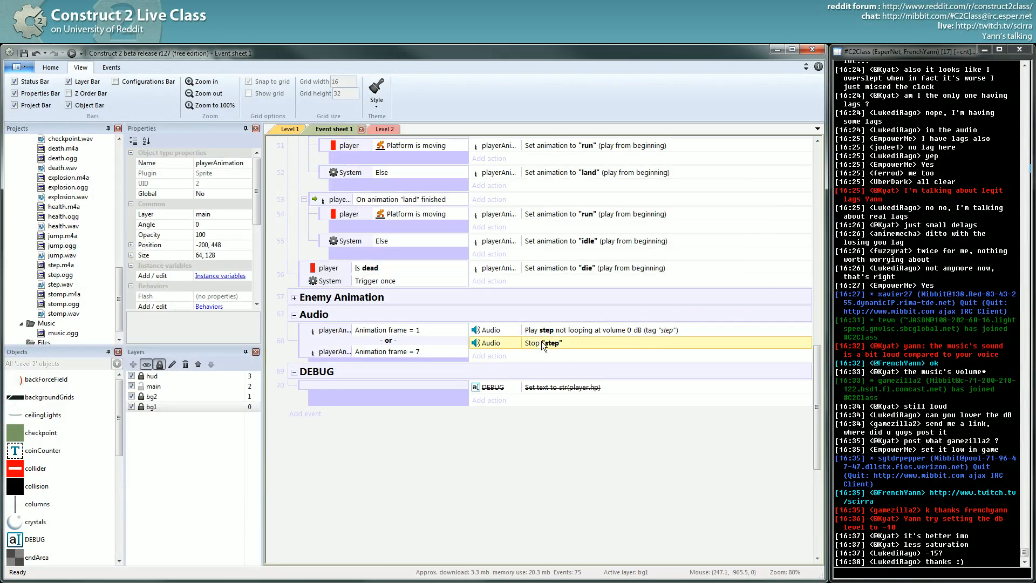
{"action": "left_click_drag", "start_coordinate": [543, 346], "coordinate": [545, 330]}
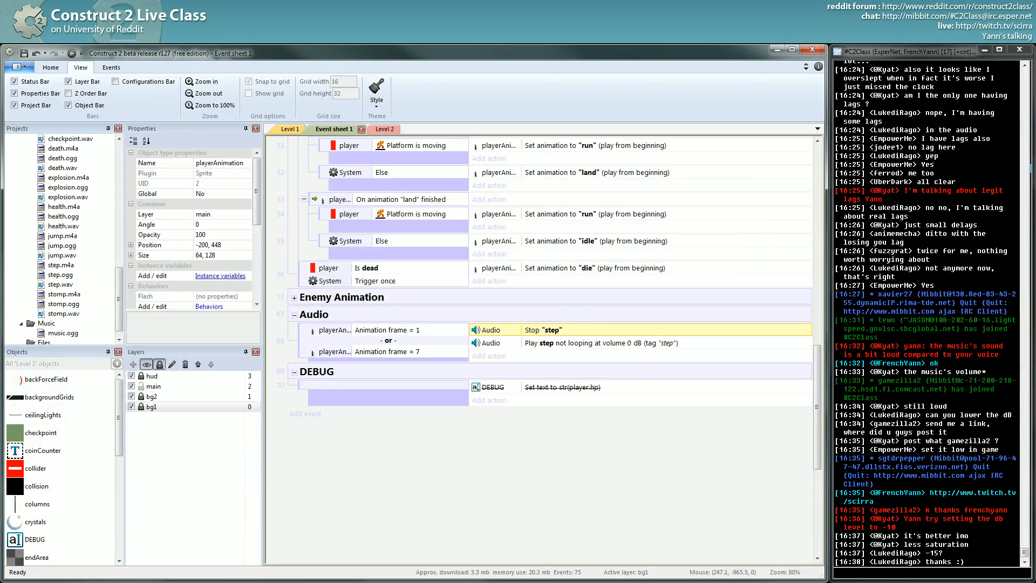
Preview the game, run and jump through the level to test the footstep sound, and return to the event sheet
{"action": "left_click", "coordinate": [73, 54]}
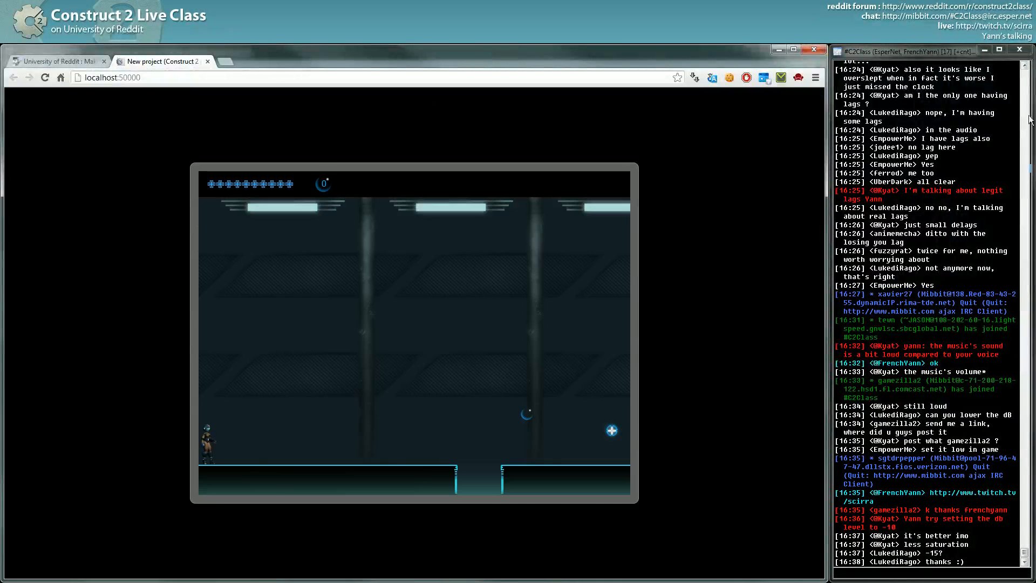
{"action": "key", "text": "Right"}
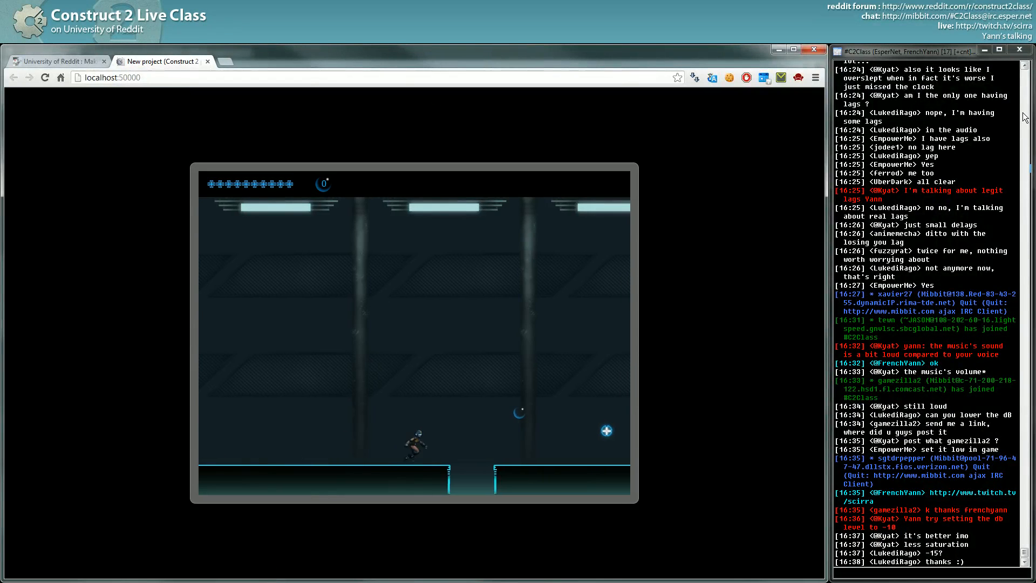
{"action": "key", "text": "Up"}
{"action": "key", "text": "Left"}
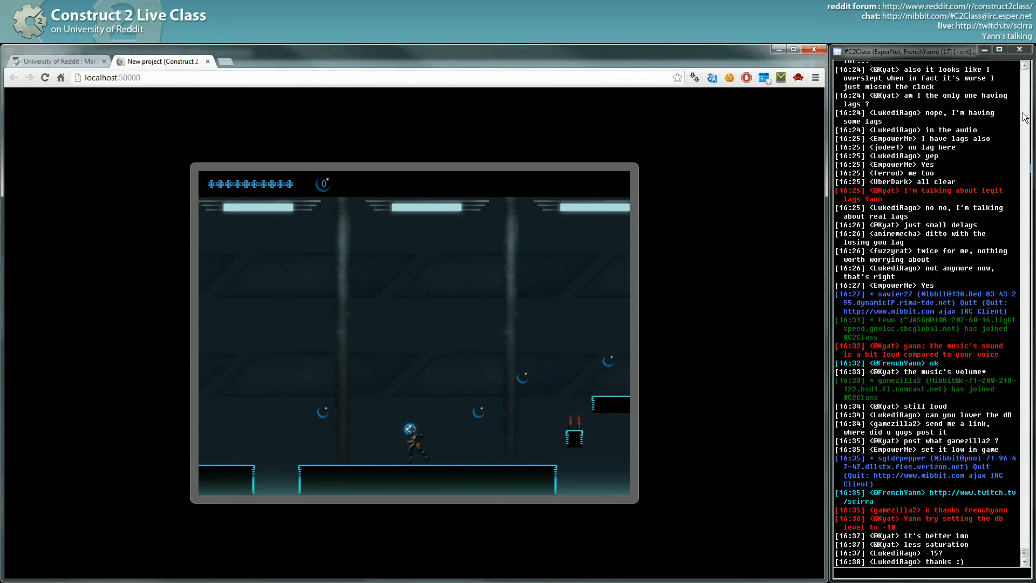
{"action": "key", "text": "Up"}
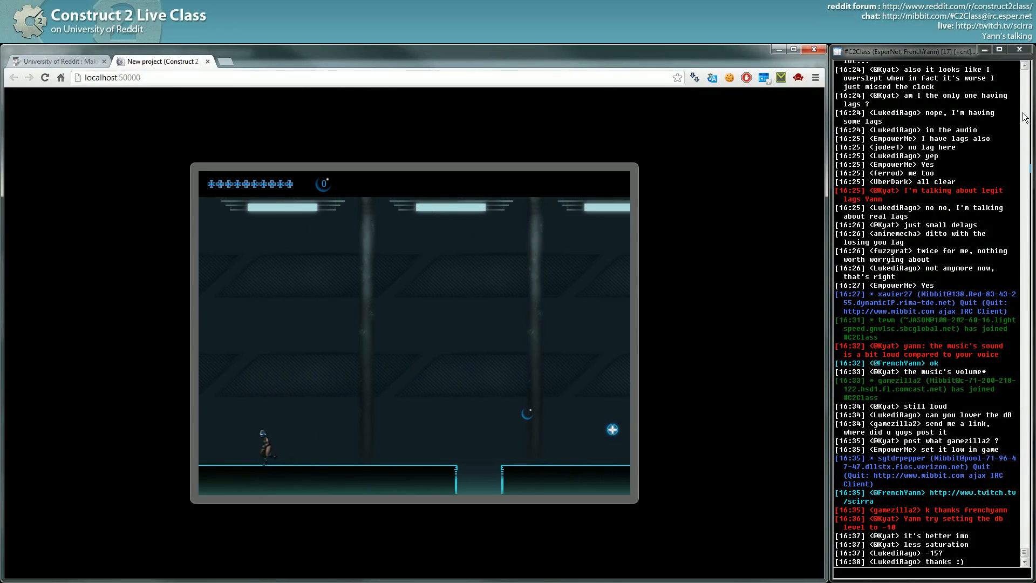
{"action": "key", "text": "Right"}
{"action": "key", "text": "alt+Tab"}
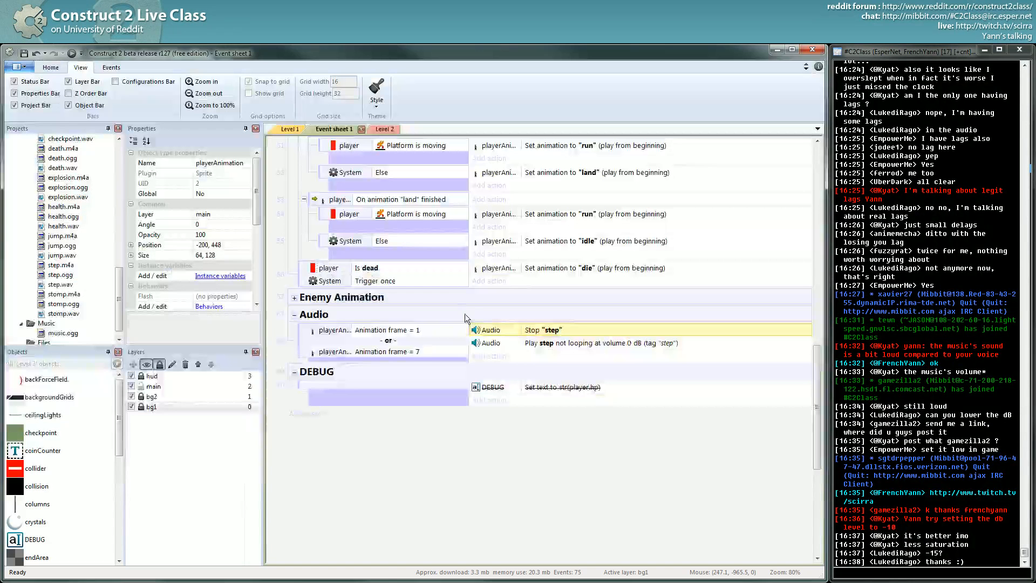
Add a blank event to the Audio group and move it above the animation frame event
{"action": "left_click", "coordinate": [392, 333]}
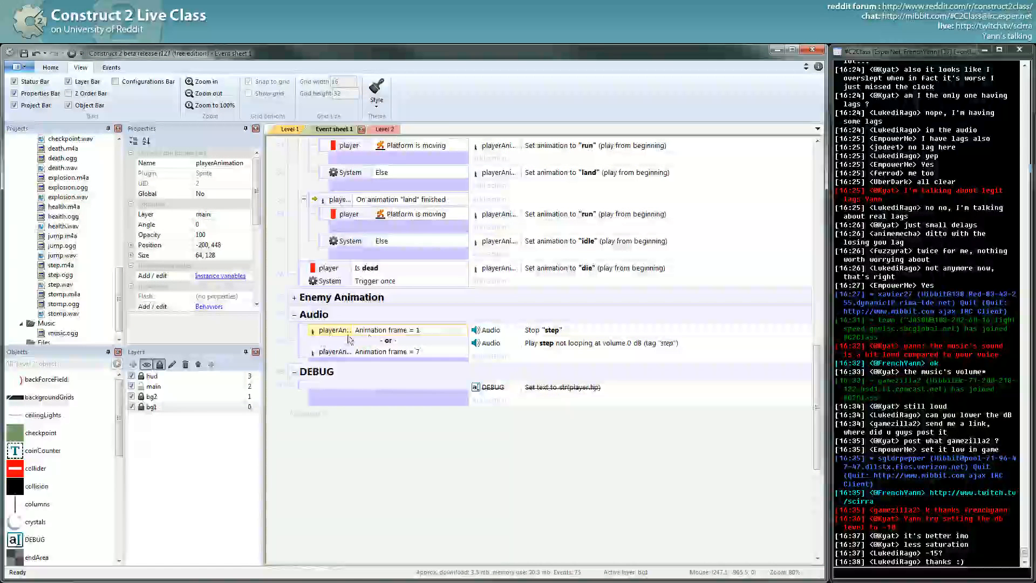
{"action": "left_click", "coordinate": [303, 339]}
{"action": "key", "text": "b"}
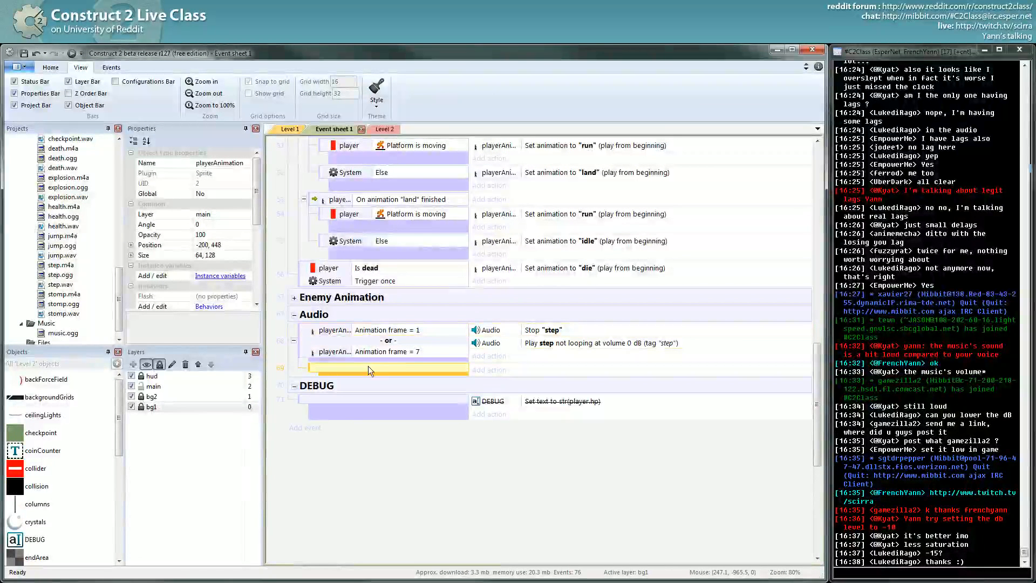
{"action": "left_click_drag", "start_coordinate": [364, 365], "coordinate": [322, 328]}
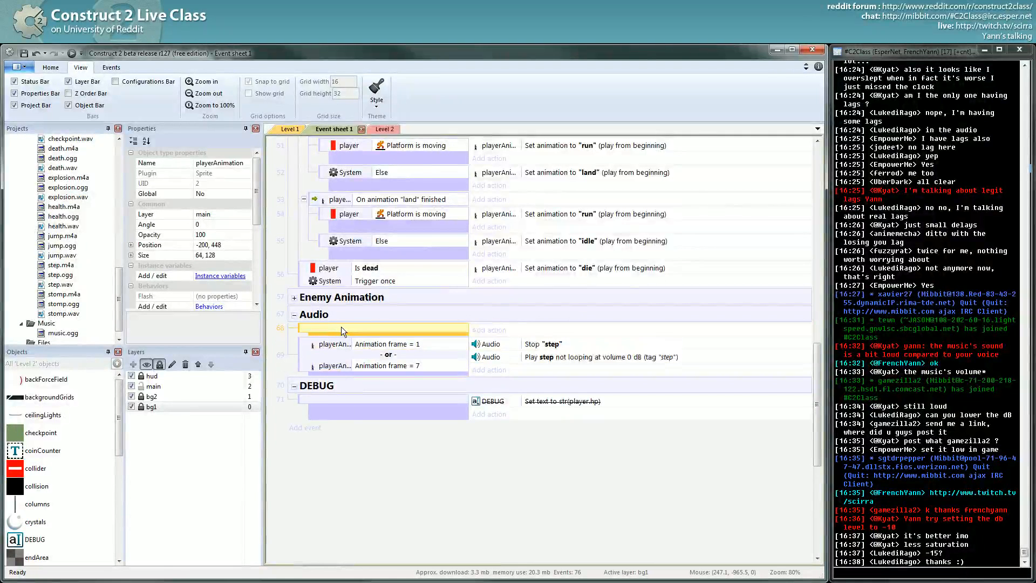
Set the blank event's condition to playerAnimation Is playing "run" and nest the animation frame event under it
{"action": "double_click", "coordinate": [341, 326]}
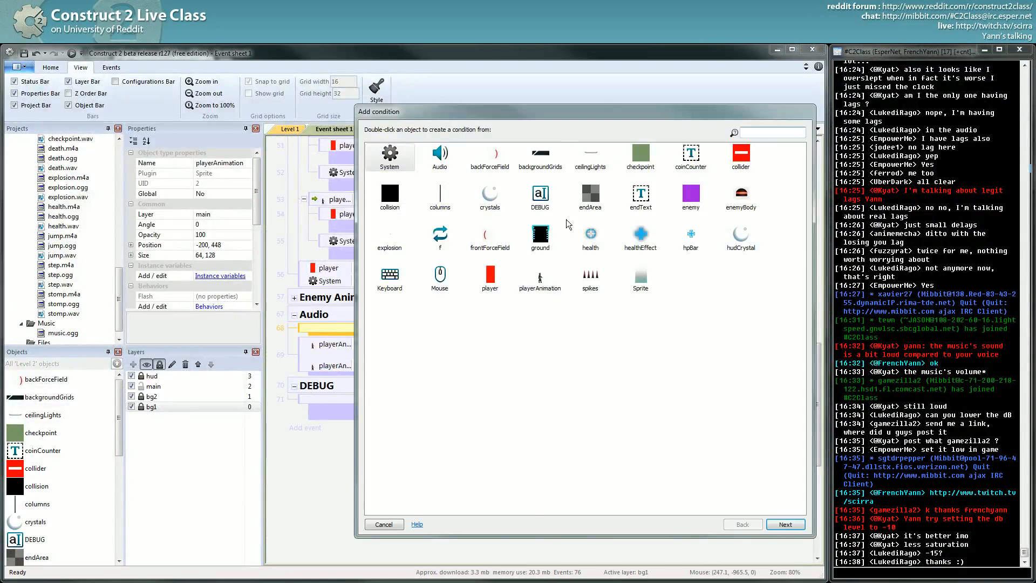
{"action": "double_click", "coordinate": [540, 278]}
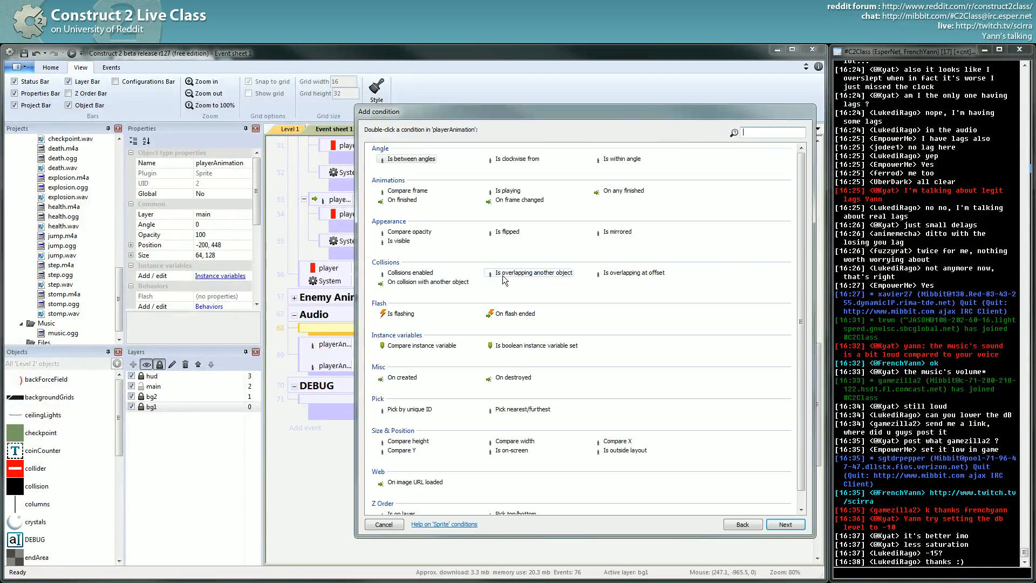
{"action": "left_click", "coordinate": [494, 193]}
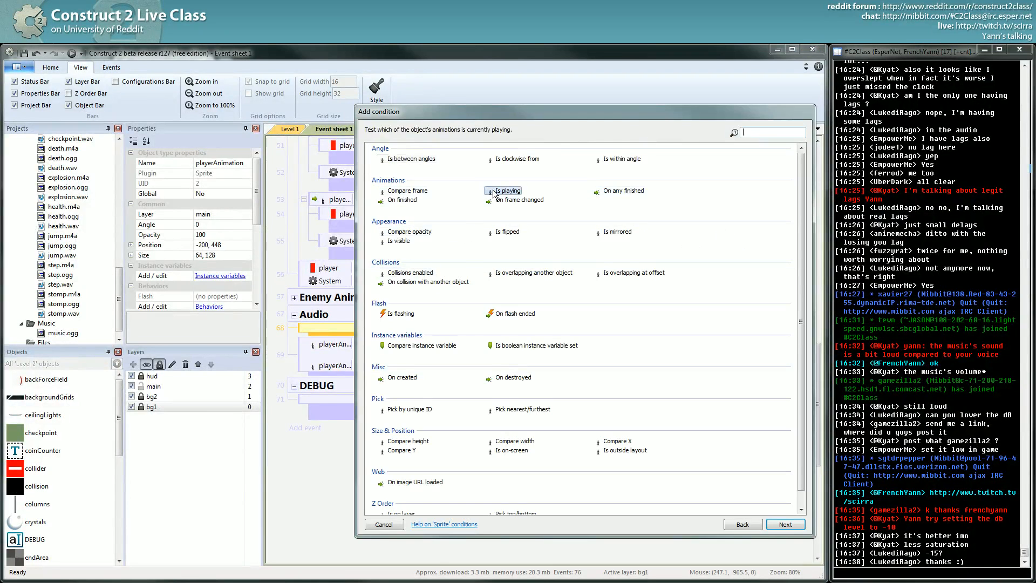
{"action": "double_click", "coordinate": [494, 193]}
{"action": "type", "text": "\"run\""}
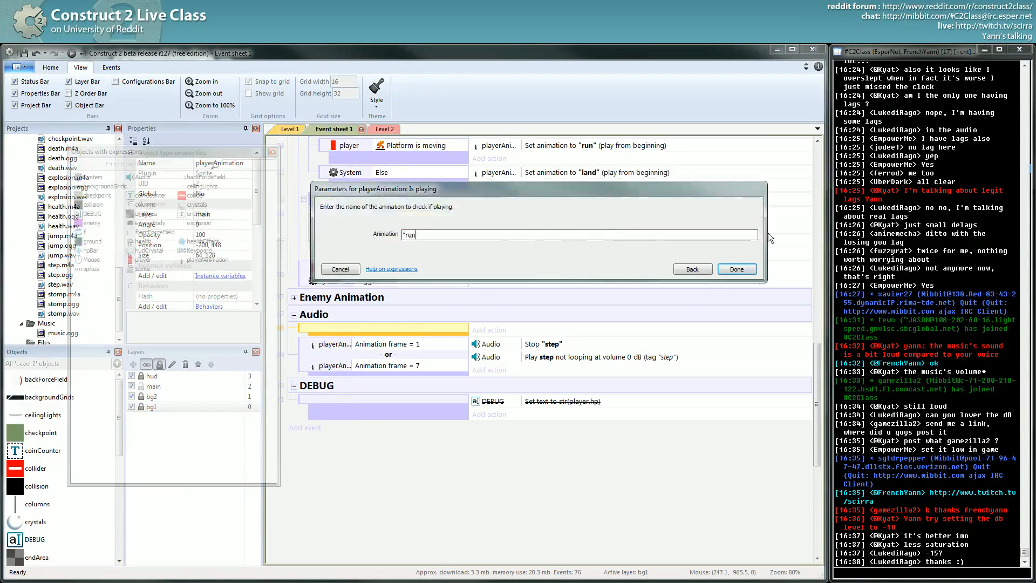
{"action": "key", "text": "Return"}
{"action": "left_click", "coordinate": [304, 346]}
{"action": "left_click_drag", "start_coordinate": [303, 346], "coordinate": [367, 336]}
Preview the game to test footstep sounds while running both ways and jumping over the gap, and return to the event sheet
{"action": "left_click", "coordinate": [72, 52]}
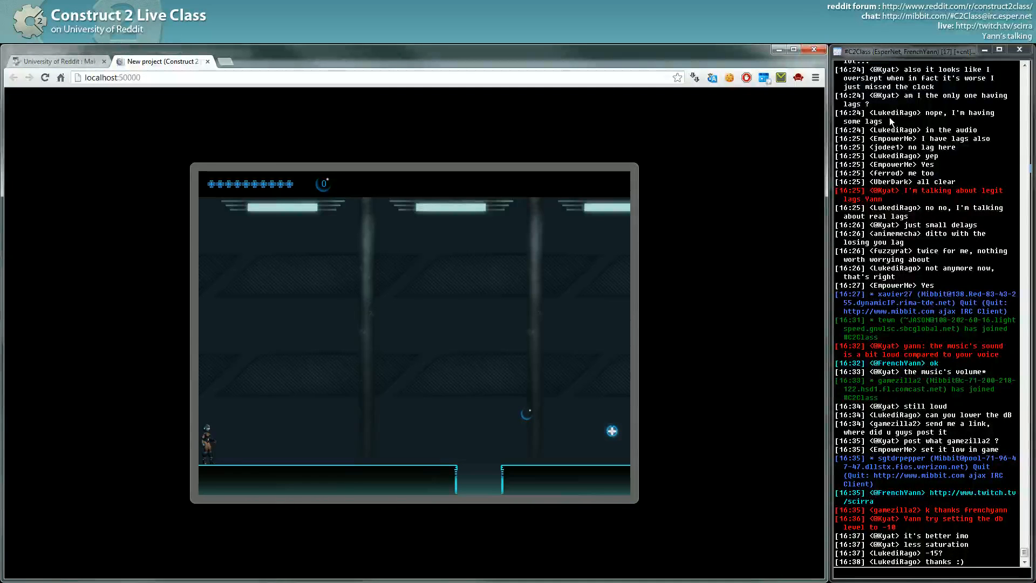
{"action": "key", "text": "Right"}
{"action": "key", "text": "Up"}
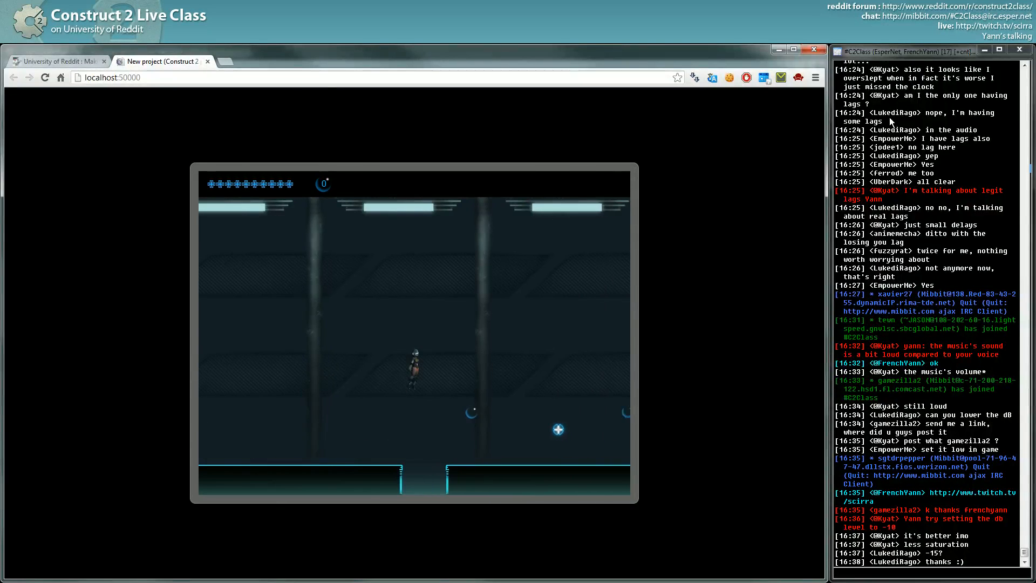
{"action": "key", "text": "Left"}
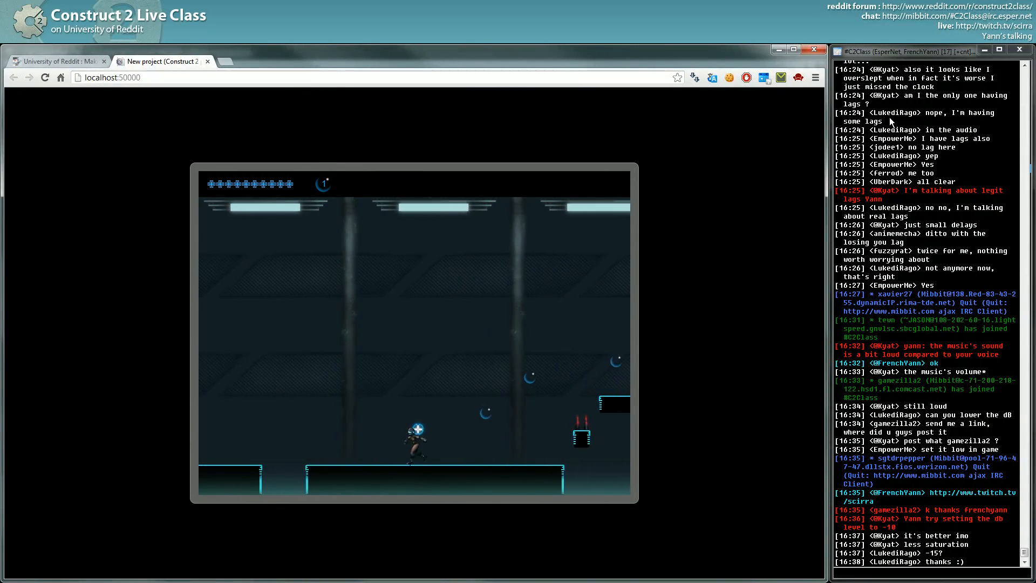
{"action": "key", "text": "Up"}
{"action": "key", "text": "Left"}
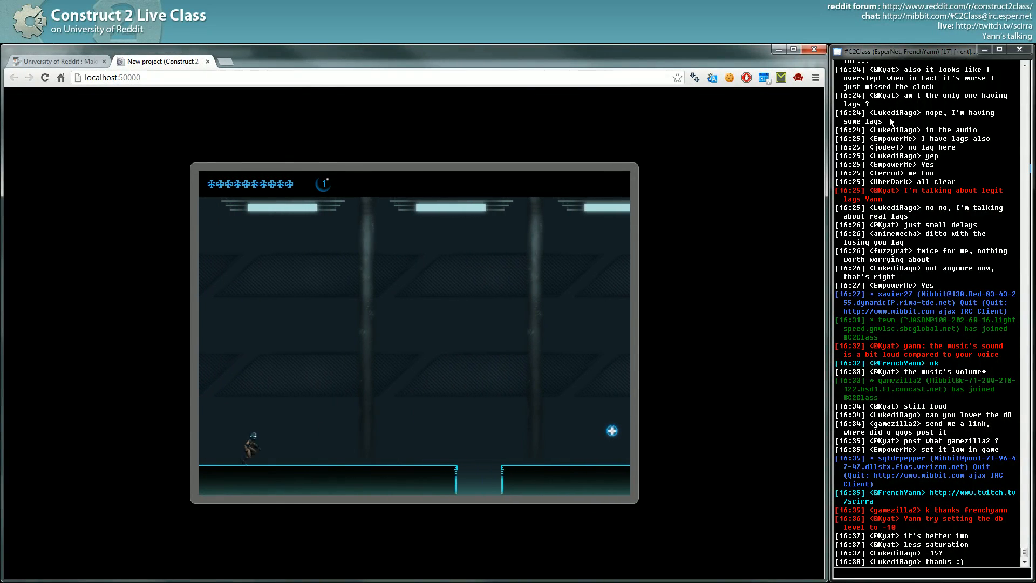
{"action": "key", "text": "Right"}
{"action": "key", "text": "Up"}
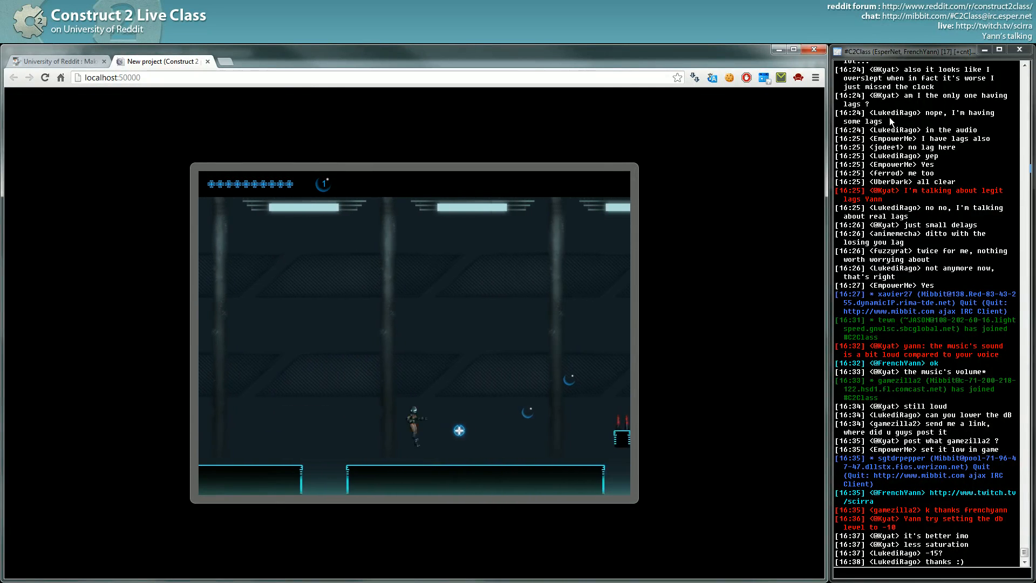
{"action": "key", "text": "Left"}
{"action": "key", "text": "Up"}
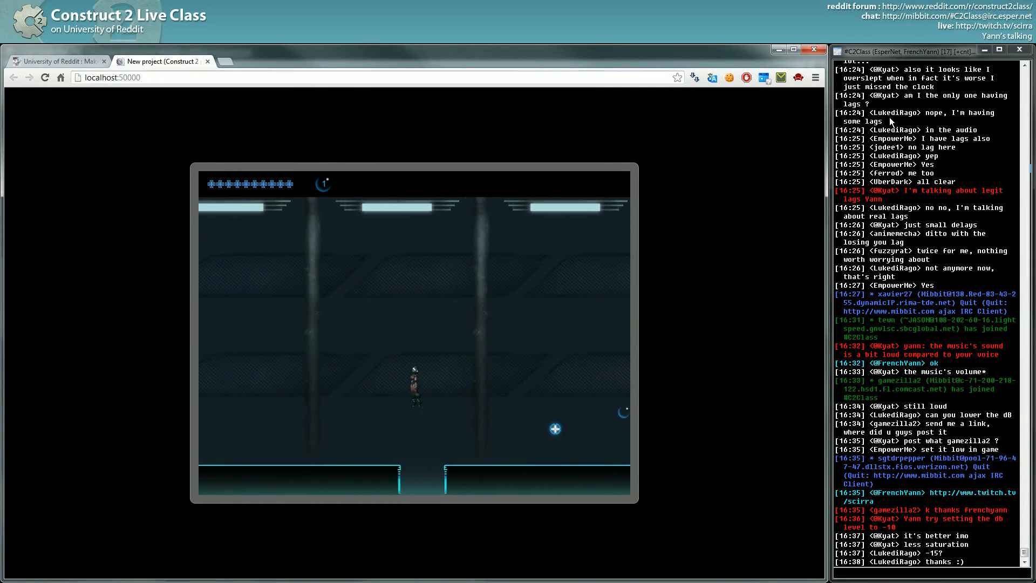
{"action": "key", "text": "Right"}
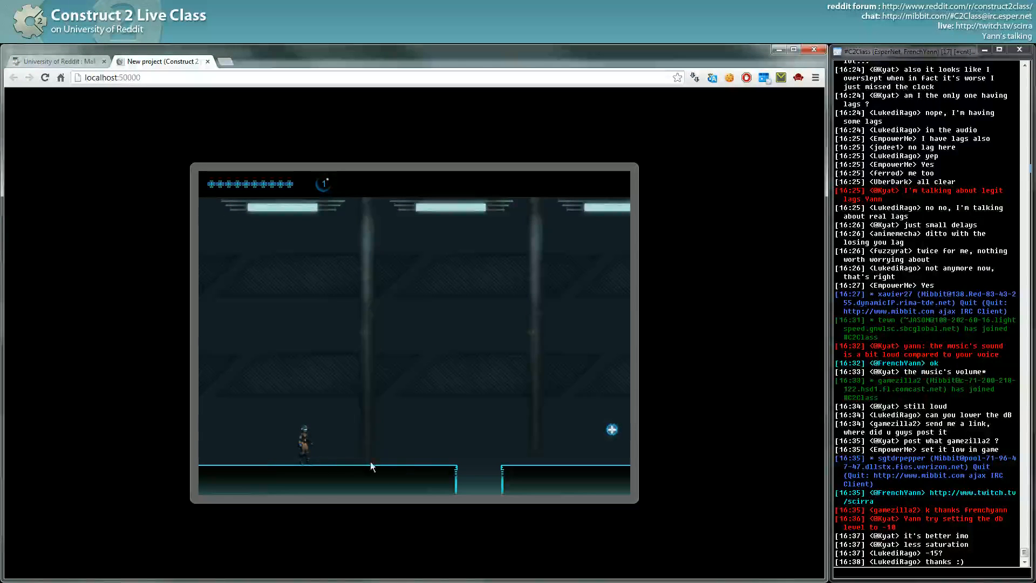
{"action": "key", "text": "alt+Tab"}
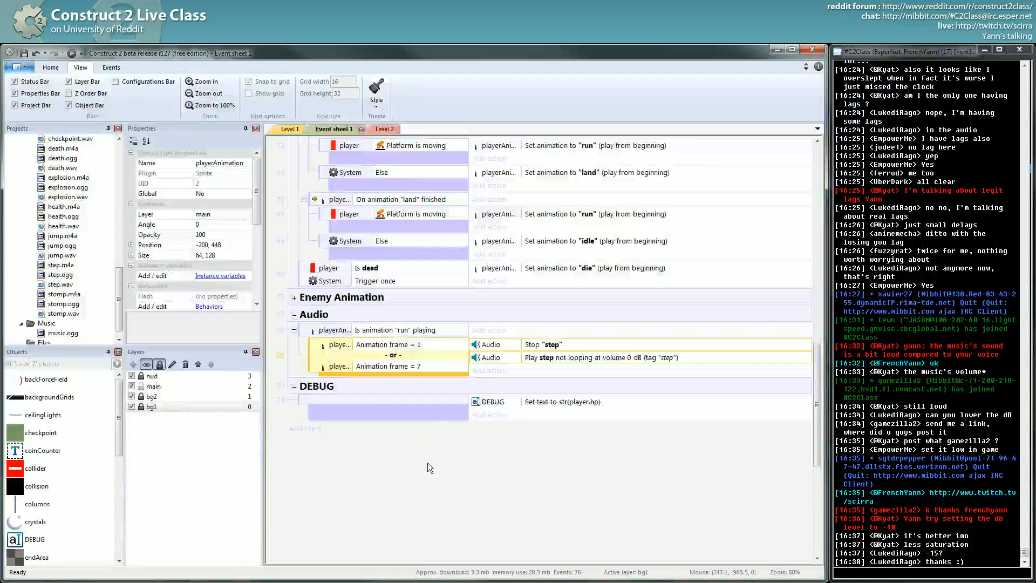
Add the comment "step sound" above the event that checks whether the "run" animation is playing
{"action": "left_click", "coordinate": [334, 330]}
{"action": "key", "text": "q"}
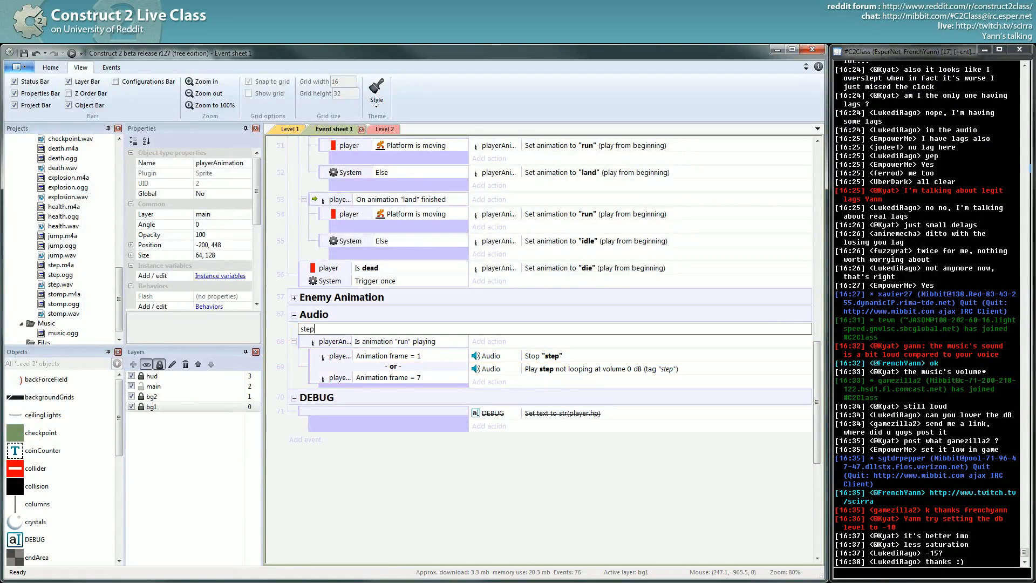
{"action": "type", "text": "step sound"}
{"action": "key", "text": "Return"}
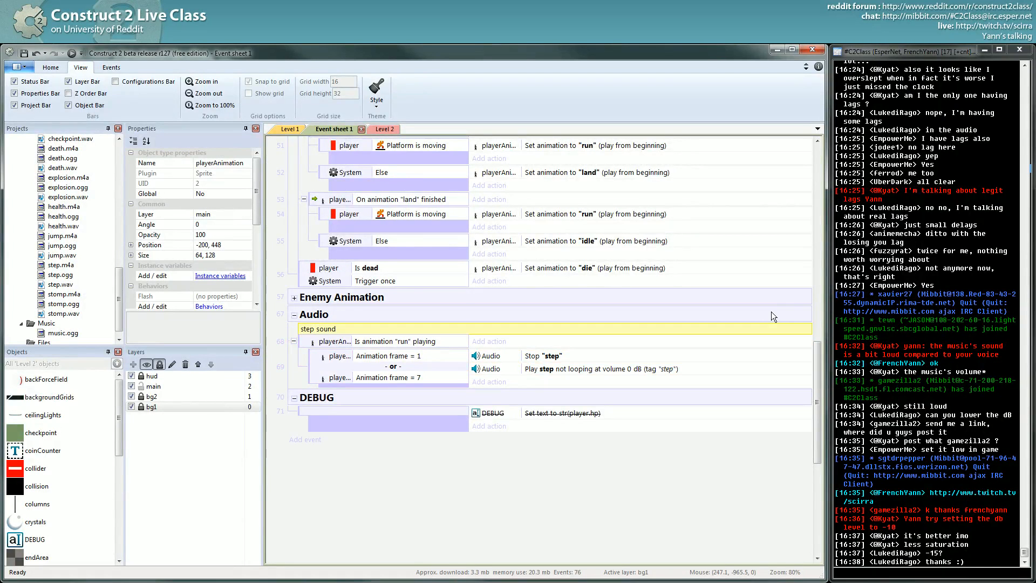
Add a blank event to the Audio group and place it below the "run" animation event, outside its sub-events
{"action": "mouse_move", "coordinate": [116, 278]}
{"action": "left_mouse_down"}
{"action": "mouse_move", "coordinate": [121, 268]}
{"action": "mouse_move", "coordinate": [122, 283]}
{"action": "left_mouse_up"}
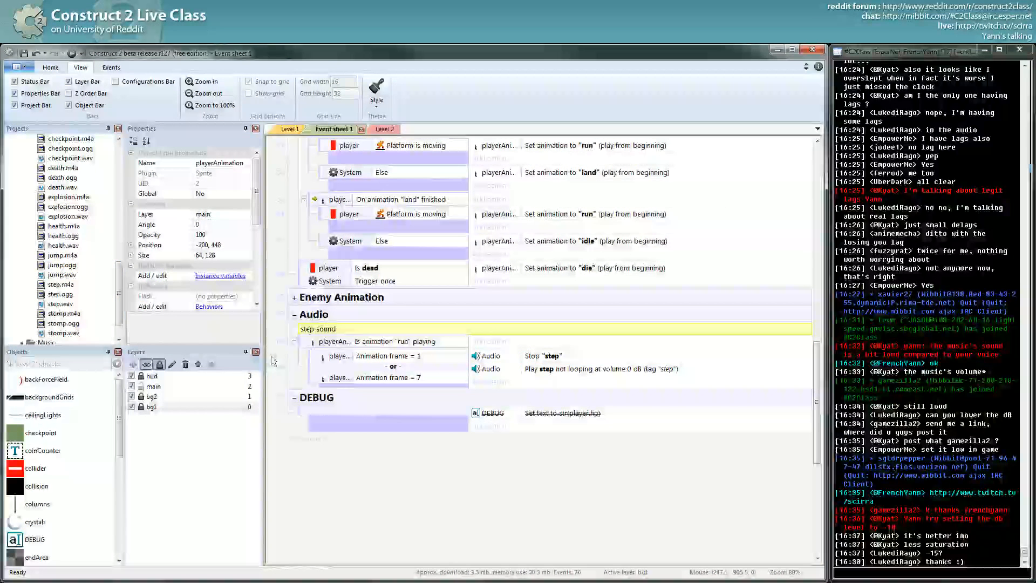
{"action": "left_click", "coordinate": [305, 345]}
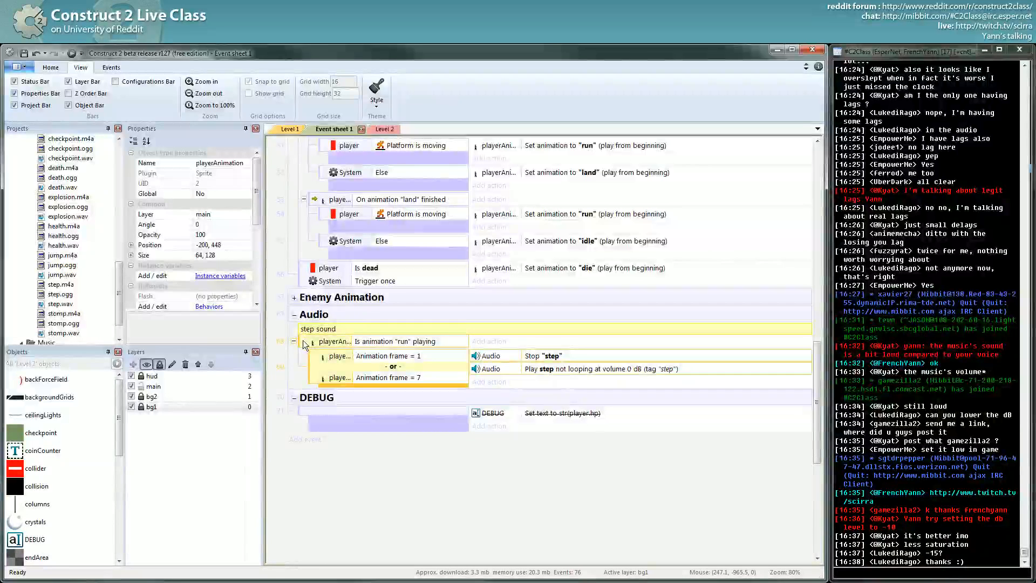
{"action": "key", "text": "b"}
{"action": "left_click_drag", "start_coordinate": [310, 399], "coordinate": [307, 325]}
{"action": "left_click", "coordinate": [305, 345]}
Collapse the Player Animation group and review the layout start events, including the one playing background music
{"action": "scroll", "coordinate": [385, 353], "scroll_direction": "up", "scroll_amount": 5}
{"action": "scroll", "coordinate": [384, 353], "scroll_direction": "up", "scroll_amount": 5}
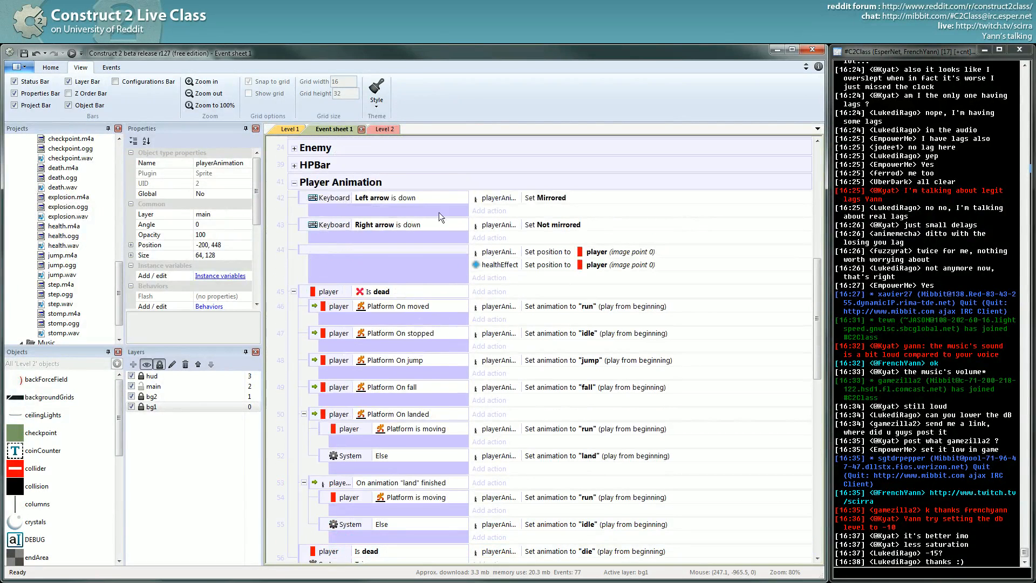
{"action": "scroll", "coordinate": [532, 303], "scroll_direction": "down", "scroll_amount": 2}
{"action": "scroll", "coordinate": [303, 204], "scroll_direction": "up", "scroll_amount": 3}
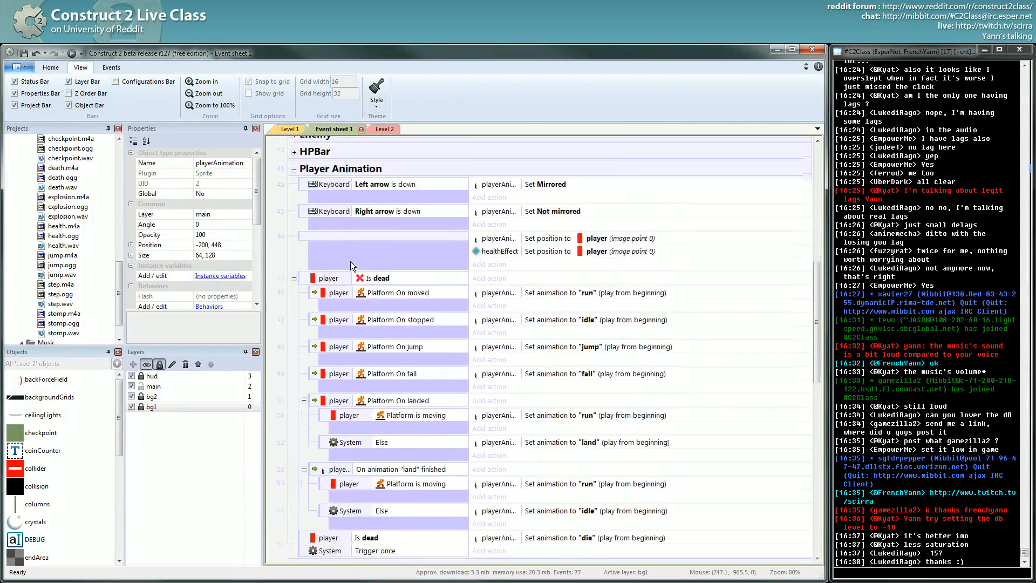
{"action": "left_click", "coordinate": [294, 224]}
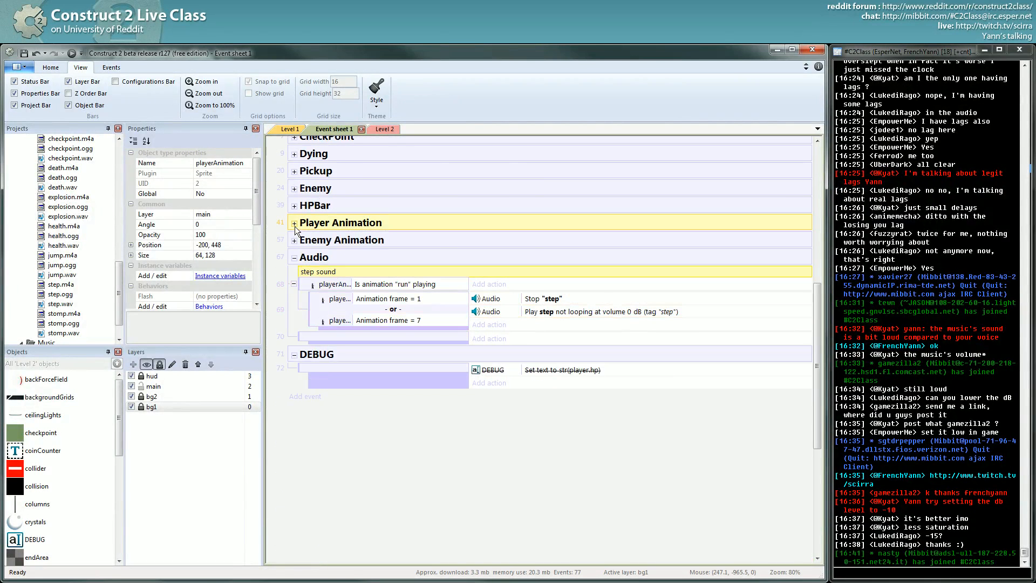
{"action": "scroll", "coordinate": [321, 273], "scroll_direction": "down", "scroll_amount": 1}
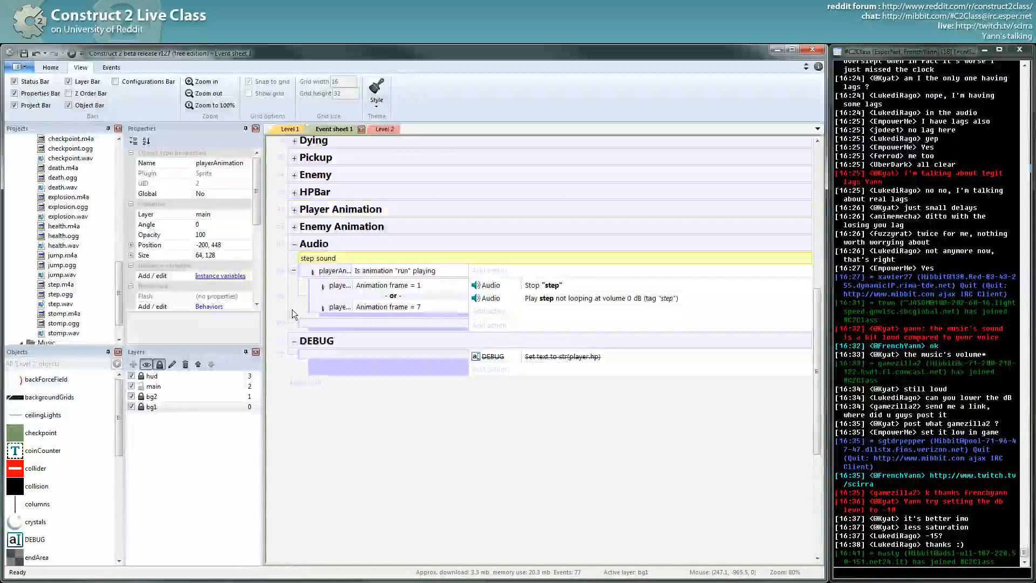
{"action": "scroll", "coordinate": [294, 312], "scroll_direction": "down", "scroll_amount": 1}
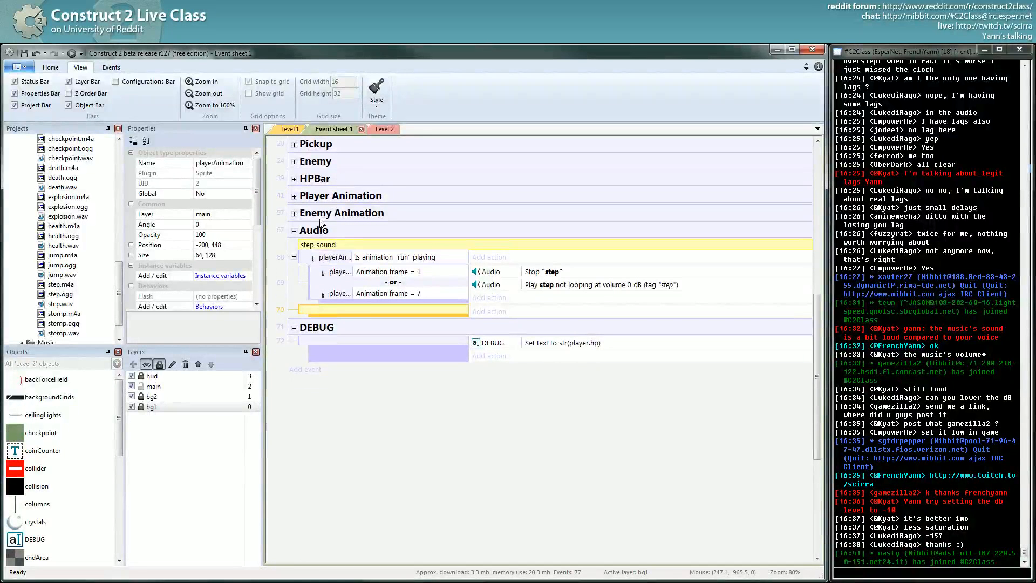
{"action": "left_click_drag", "start_coordinate": [817, 313], "coordinate": [812, 171]}
{"action": "left_click", "coordinate": [302, 305]}
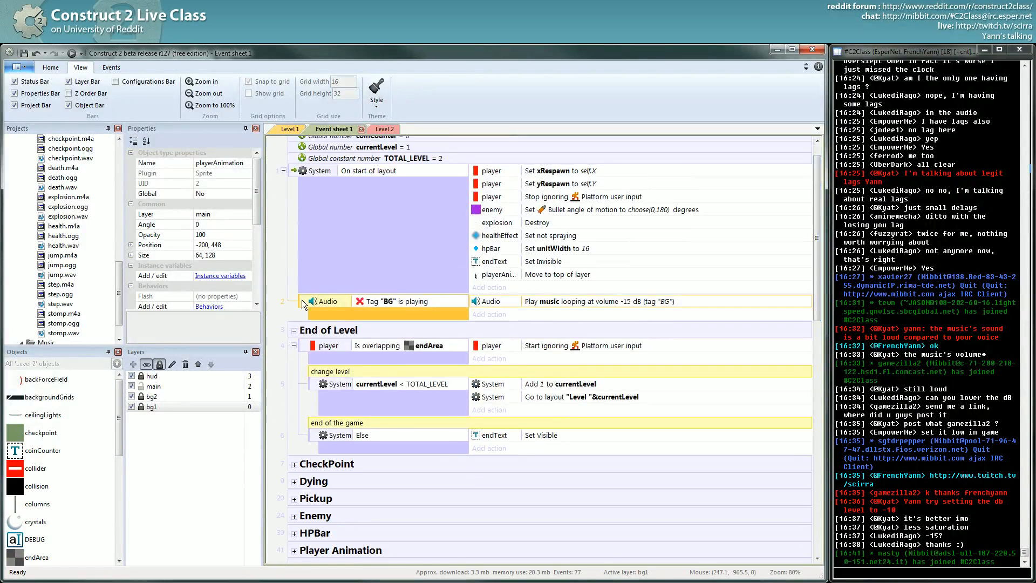
{"action": "scroll", "coordinate": [572, 454], "scroll_direction": "down", "scroll_amount": 5}
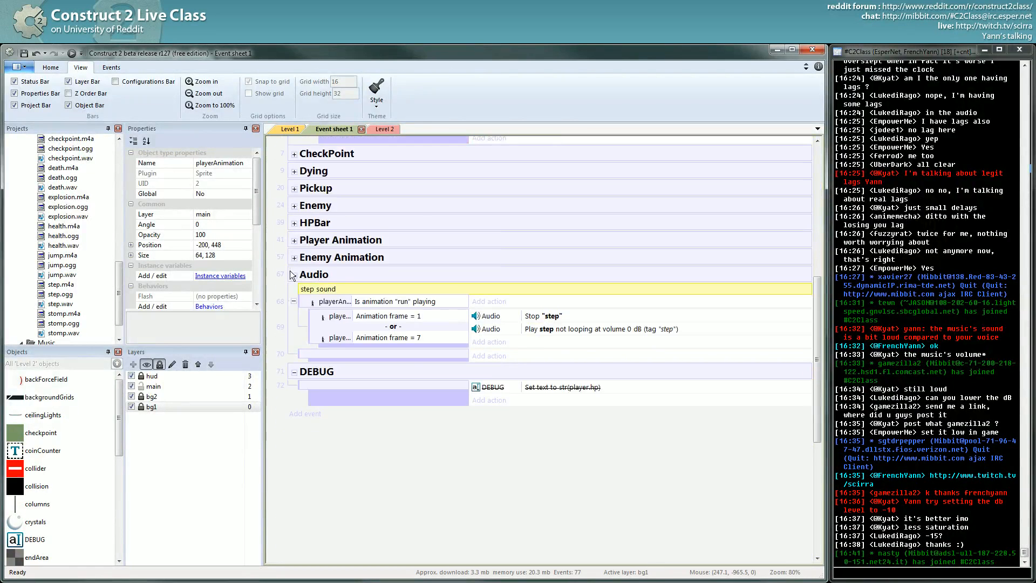
Set the blank Audio event's condition to the player's Platform On jump trigger
{"action": "double_click", "coordinate": [309, 352]}
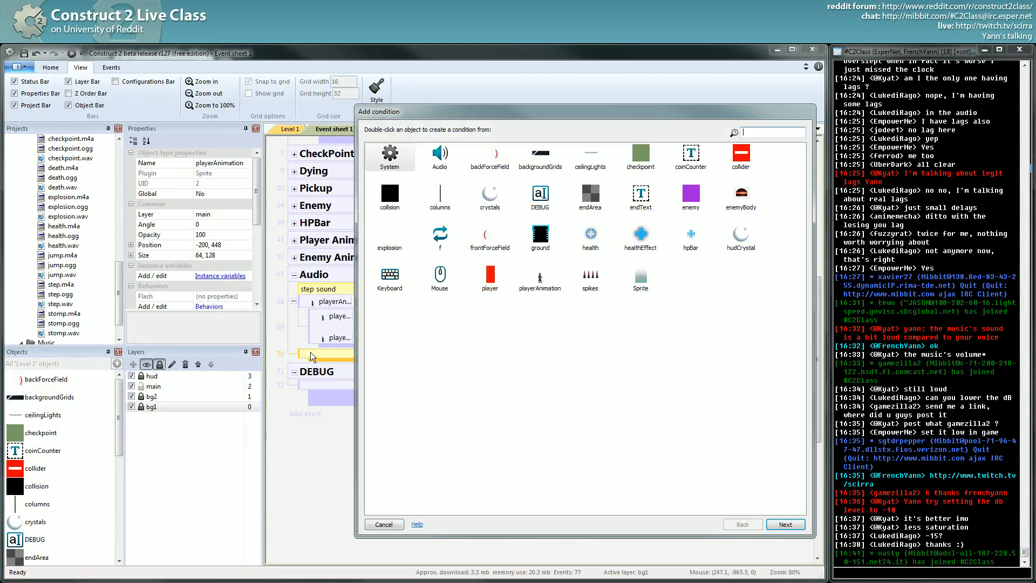
{"action": "double_click", "coordinate": [485, 286]}
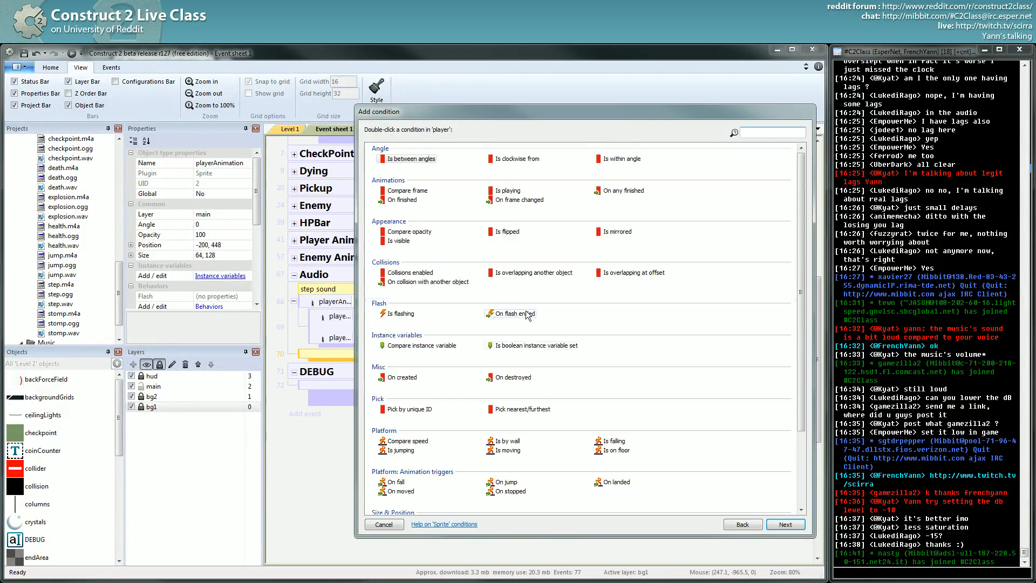
{"action": "scroll", "coordinate": [502, 388], "scroll_direction": "down", "scroll_amount": 3}
{"action": "double_click", "coordinate": [506, 388]}
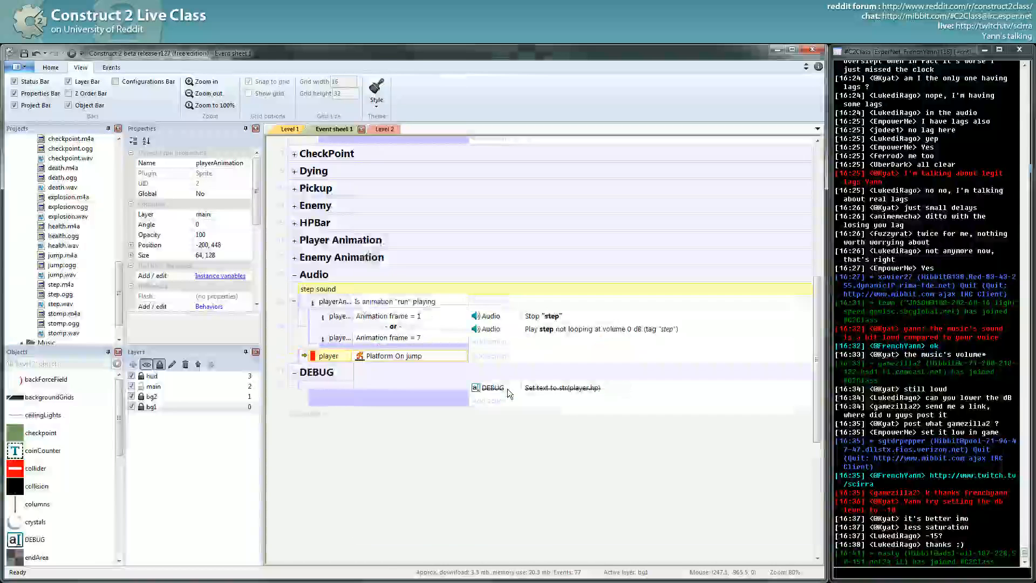
Examine the Platform On jump event in the Player Animation group, and collapse the group again
{"action": "scroll", "coordinate": [349, 316], "scroll_direction": "up", "scroll_amount": 1}
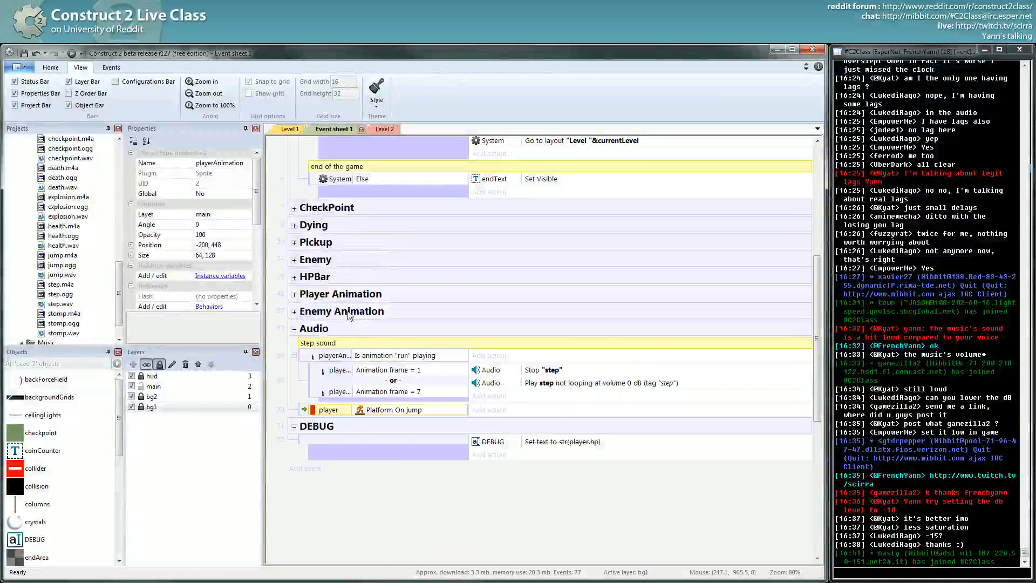
{"action": "left_click", "coordinate": [294, 311]}
{"action": "scroll", "coordinate": [317, 270], "scroll_direction": "down", "scroll_amount": 2}
{"action": "left_click", "coordinate": [294, 258]}
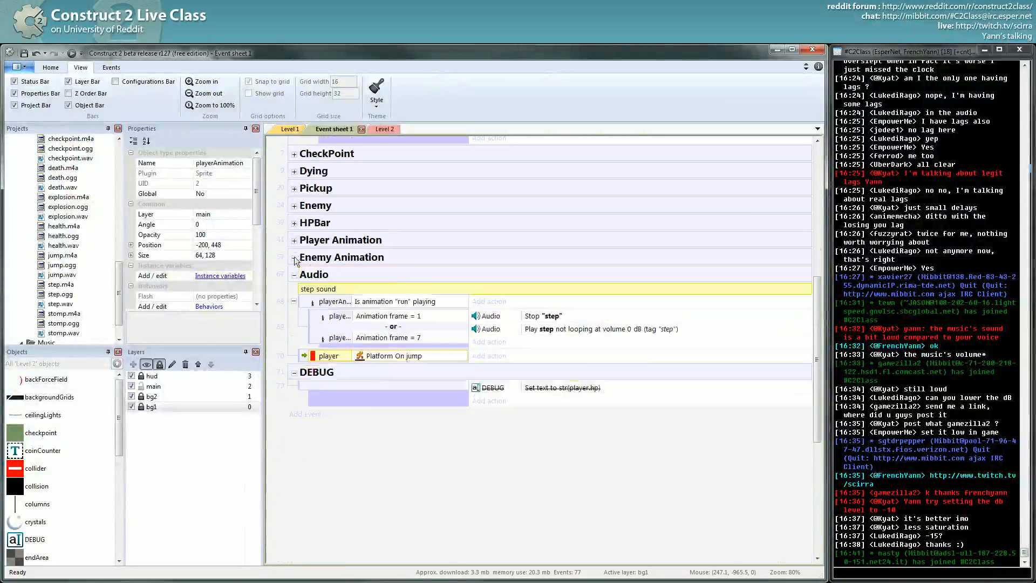
{"action": "left_click", "coordinate": [294, 240]}
{"action": "scroll", "coordinate": [308, 316], "scroll_direction": "down", "scroll_amount": 2}
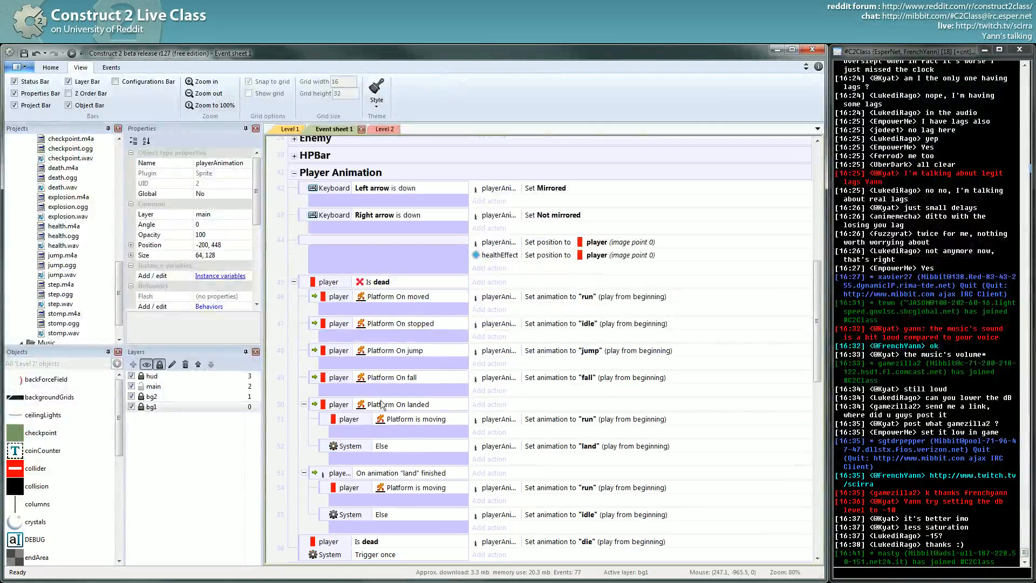
{"action": "left_click", "coordinate": [327, 354]}
{"action": "scroll", "coordinate": [332, 345], "scroll_direction": "up", "scroll_amount": 2}
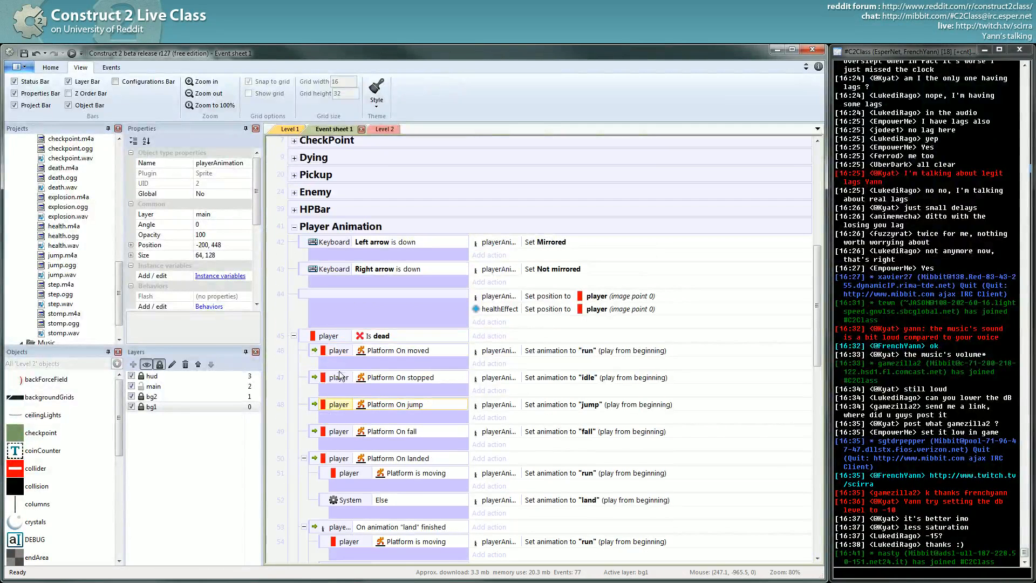
{"action": "left_click", "coordinate": [317, 411]}
{"action": "scroll", "coordinate": [315, 410], "scroll_direction": "down", "scroll_amount": 2}
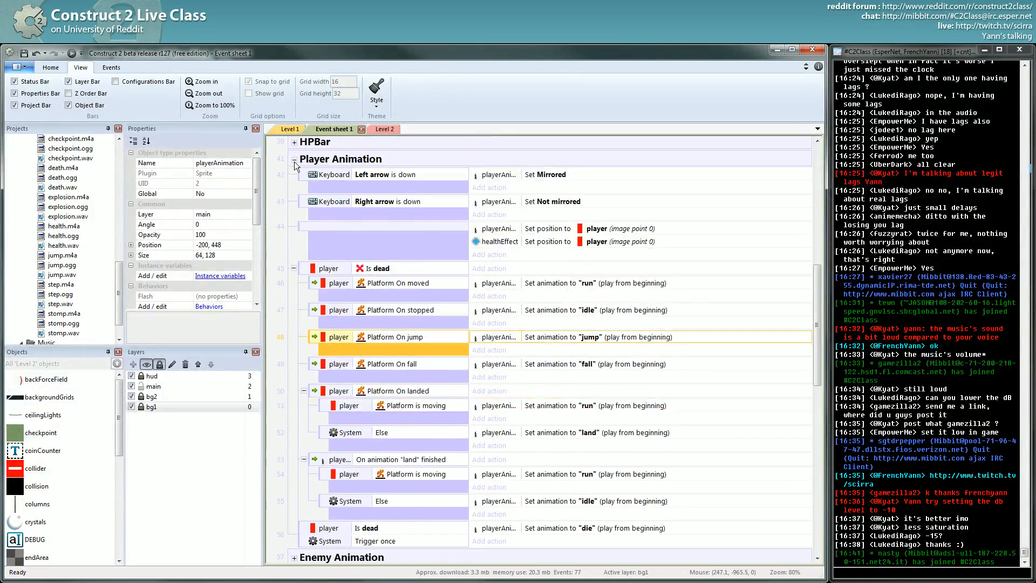
{"action": "left_click", "coordinate": [294, 159]}
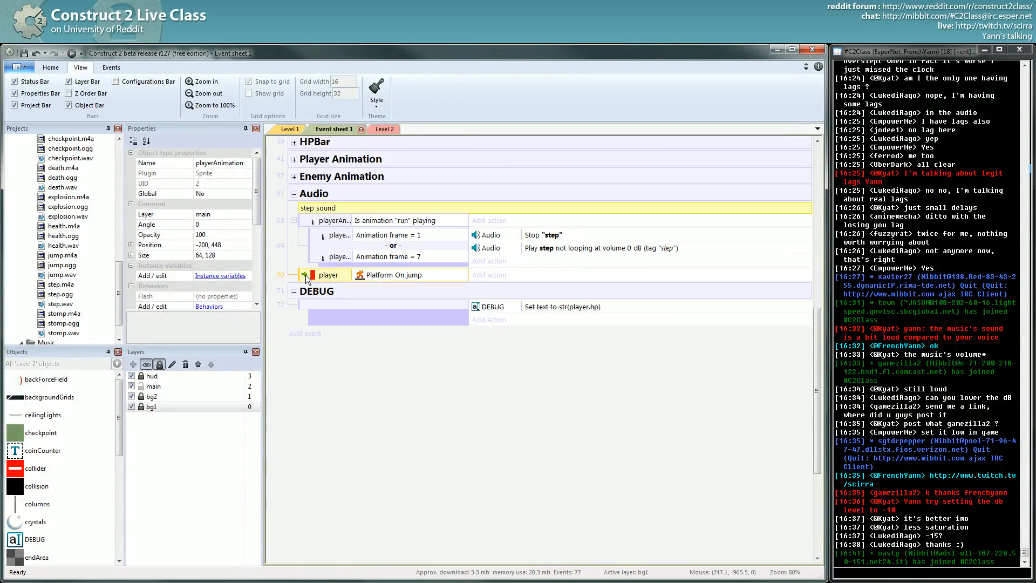
Add an Audio Play action to the On jump event for the jump file, not looping, volume 0, tag "jump"
{"action": "left_click", "coordinate": [485, 275]}
{"action": "double_click", "coordinate": [430, 159]}
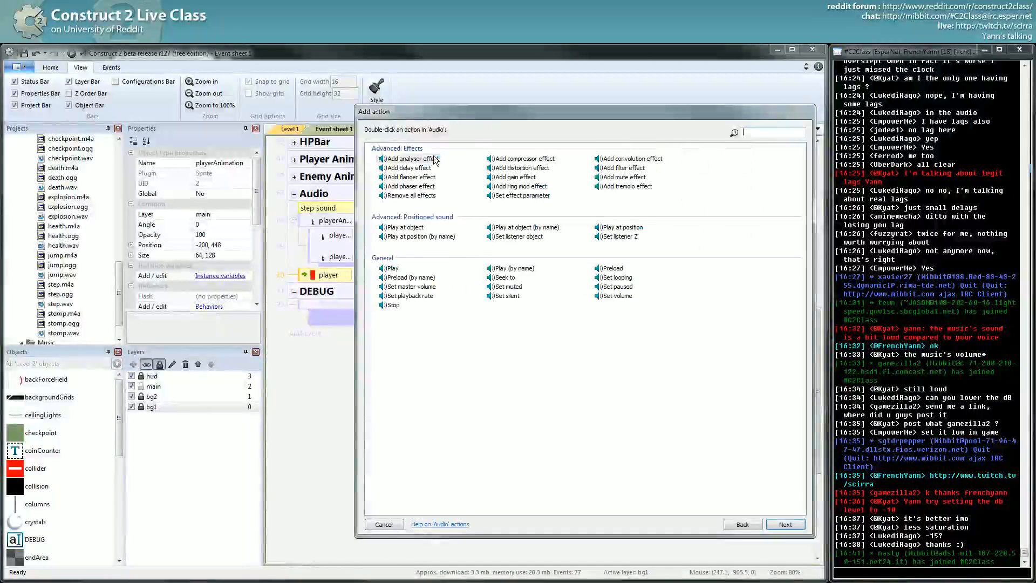
{"action": "double_click", "coordinate": [393, 268]}
{"action": "left_click", "coordinate": [492, 236]}
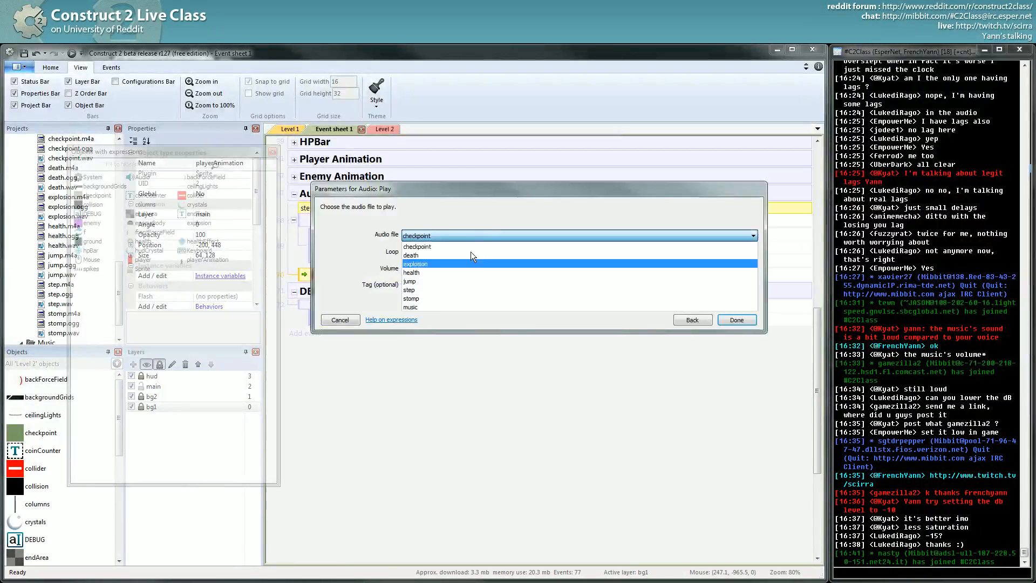
{"action": "left_click", "coordinate": [462, 281]}
{"action": "left_click", "coordinate": [407, 284]}
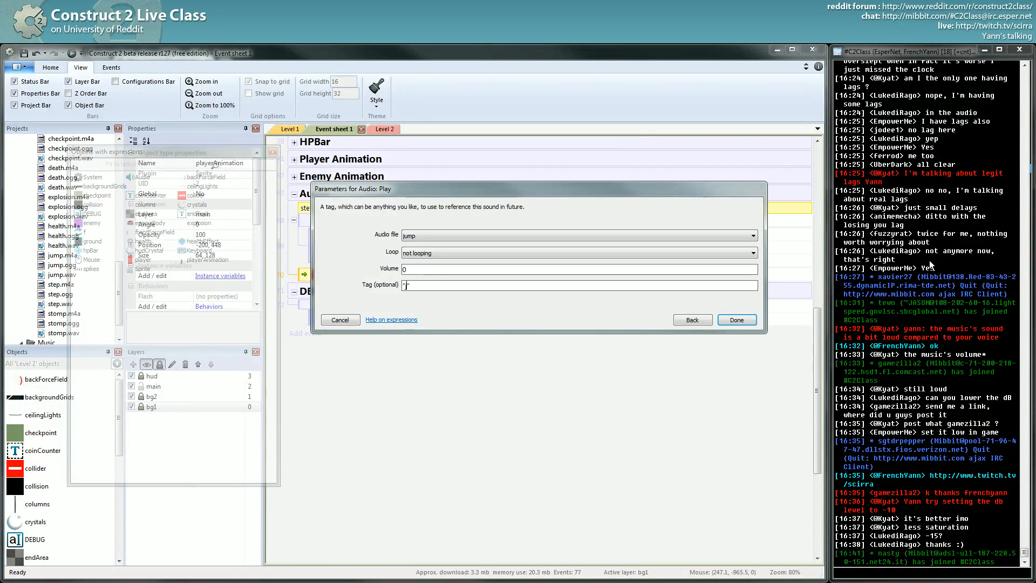
{"action": "key", "text": "Return"}
Copy the Stop "step" action above the Play action in the On jump event, and set the copy's tag to "jump"
{"action": "left_click", "coordinate": [547, 236]}
{"action": "left_click_drag", "start_coordinate": [547, 234], "coordinate": [540, 268], "text": "ctrl"}
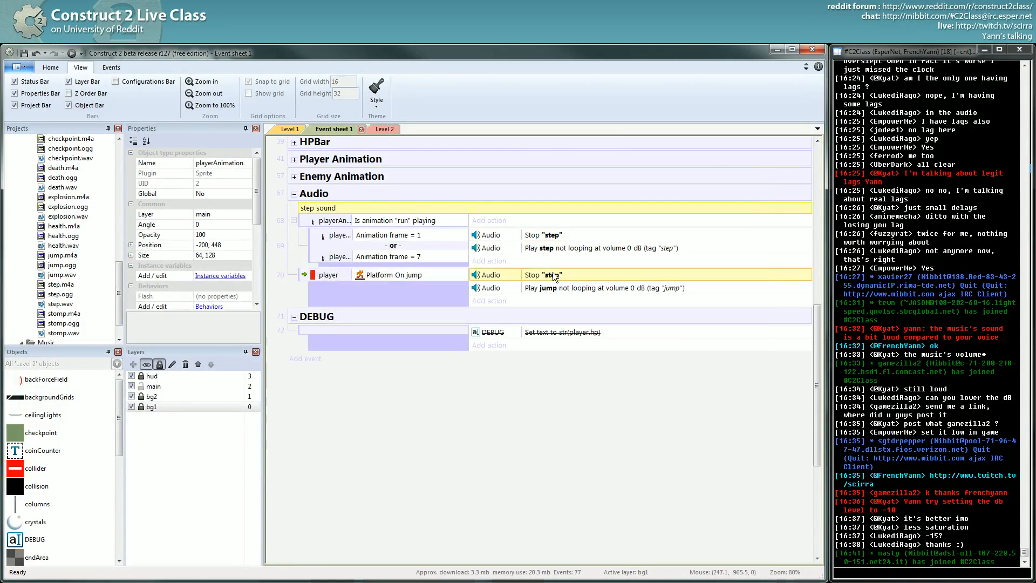
{"action": "double_click", "coordinate": [553, 273]}
{"action": "type", "text": "\"jump"}
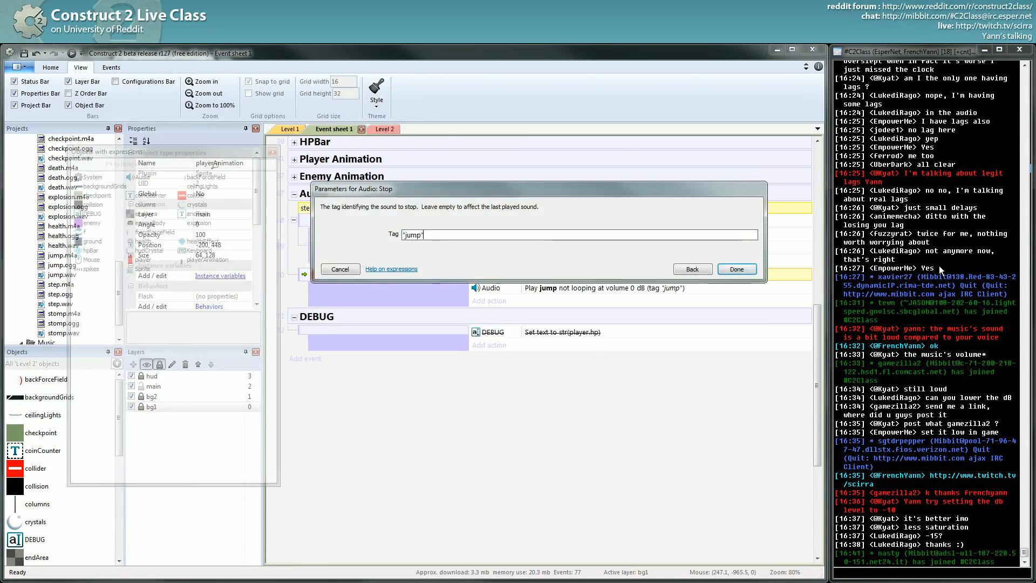
{"action": "key", "text": "Return"}
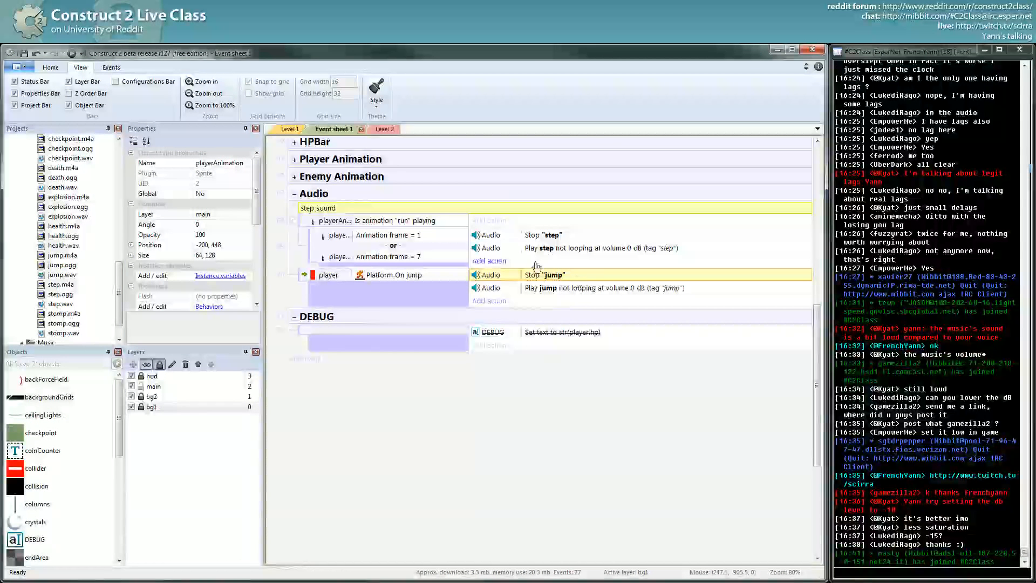
{"action": "left_click", "coordinate": [547, 288]}
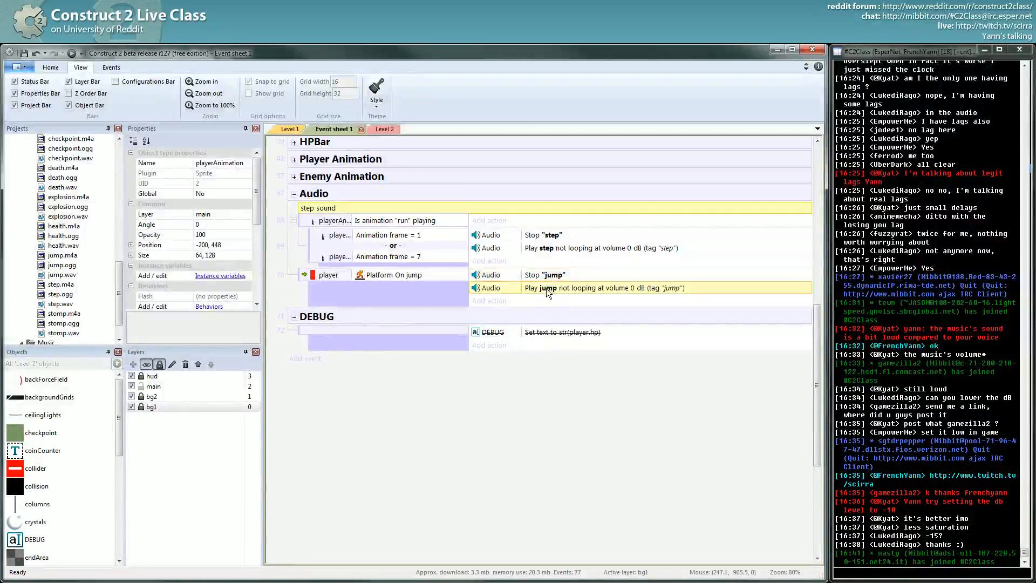
Preview the game in the browser, running and jumping with the player to check the step and jump sounds
{"action": "left_click", "coordinate": [71, 53]}
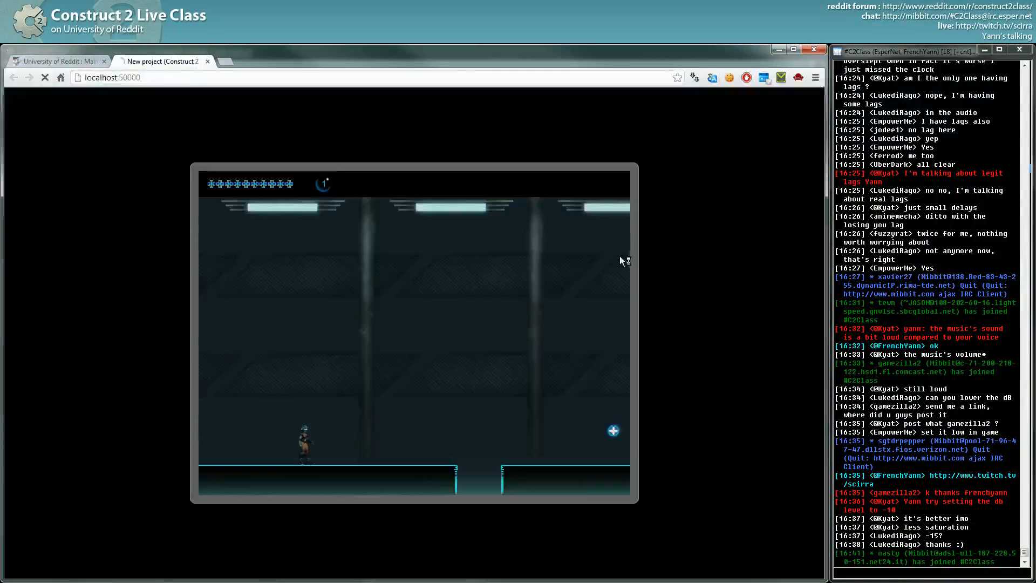
{"action": "key", "text": "Right"}
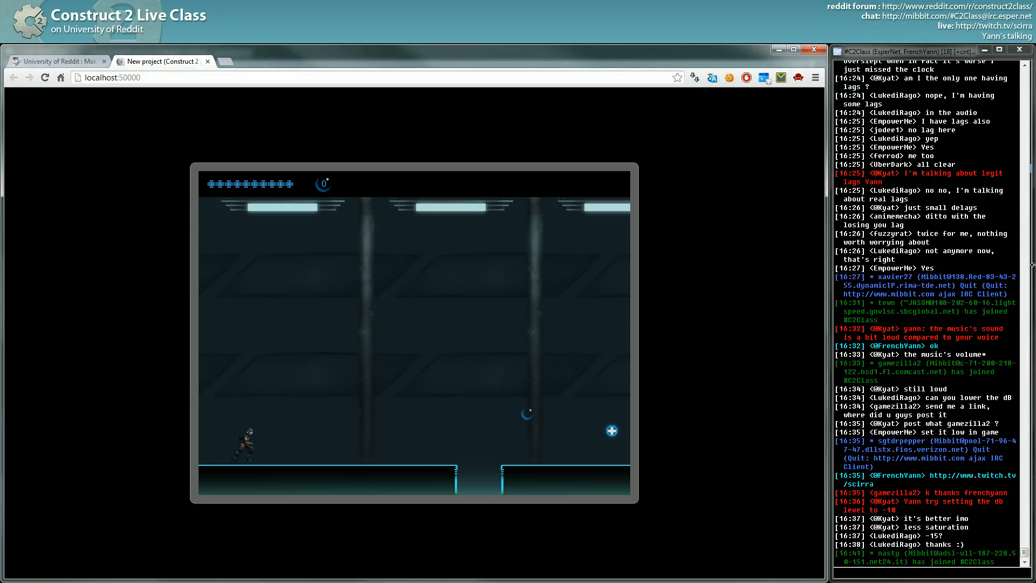
{"action": "key", "text": "Up"}
{"action": "key", "text": "Right"}
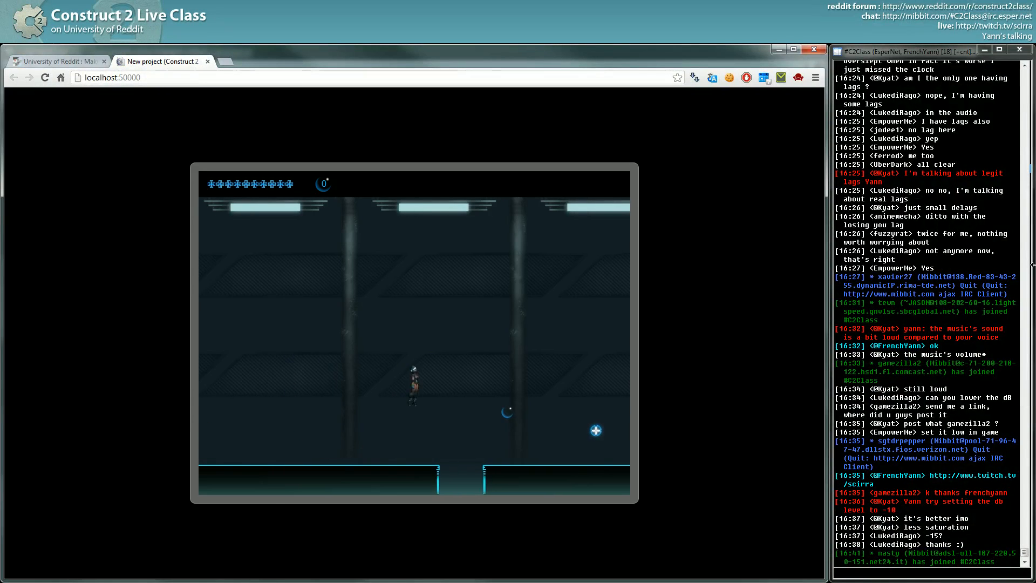
{"action": "key", "text": "Right"}
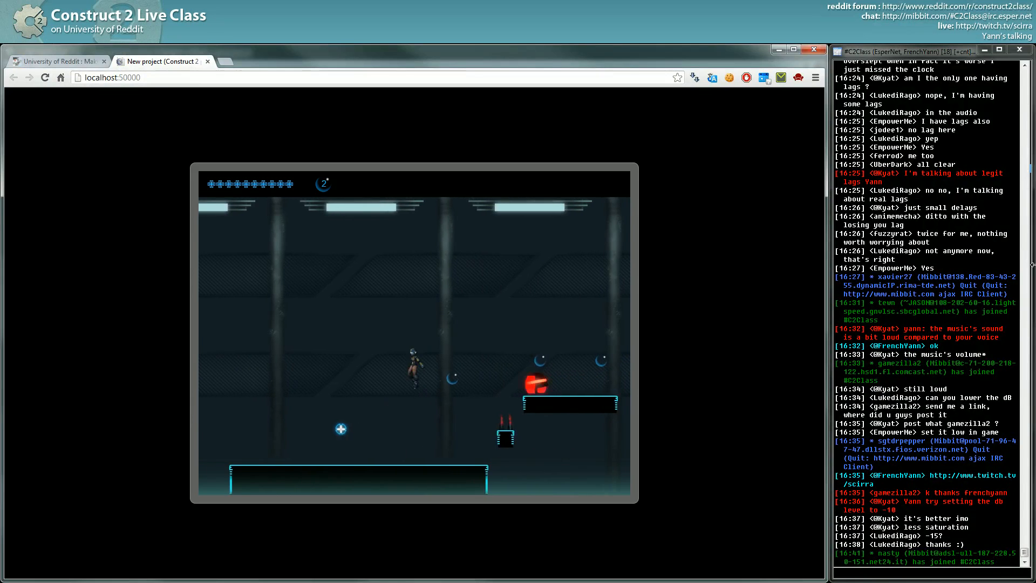
{"action": "key", "text": "Up"}
{"action": "key", "text": "Left"}
{"action": "key", "text": "Up"}
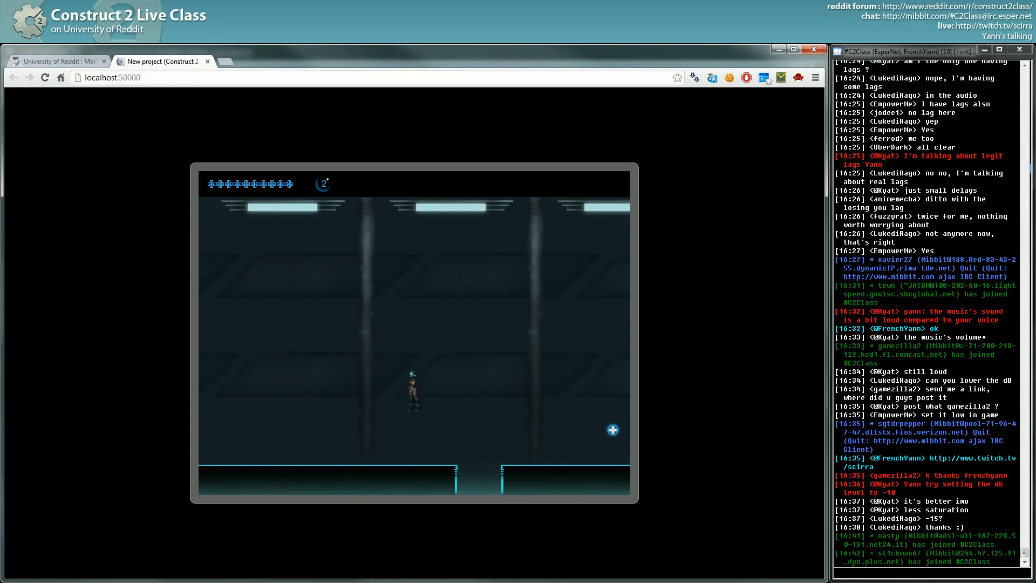
{"action": "key", "text": "Right"}
{"action": "key", "text": "Left"}
{"action": "key", "text": "Left"}
{"action": "key", "text": "Up"}
{"action": "key", "text": "Right"}
{"action": "key", "text": "Up"}
{"action": "key", "text": "Right"}
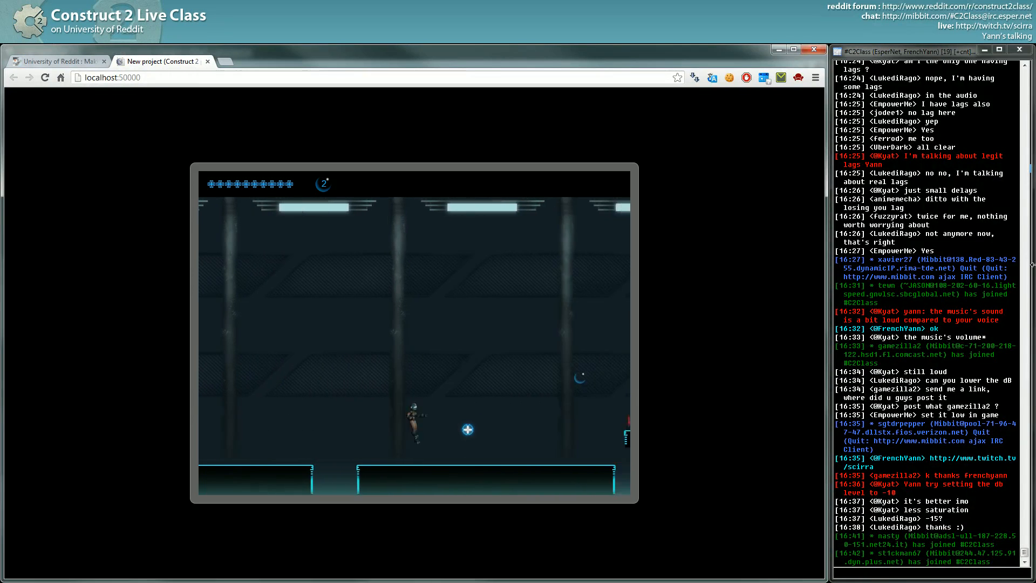
{"action": "key", "text": "Up"}
{"action": "key", "text": "Right"}
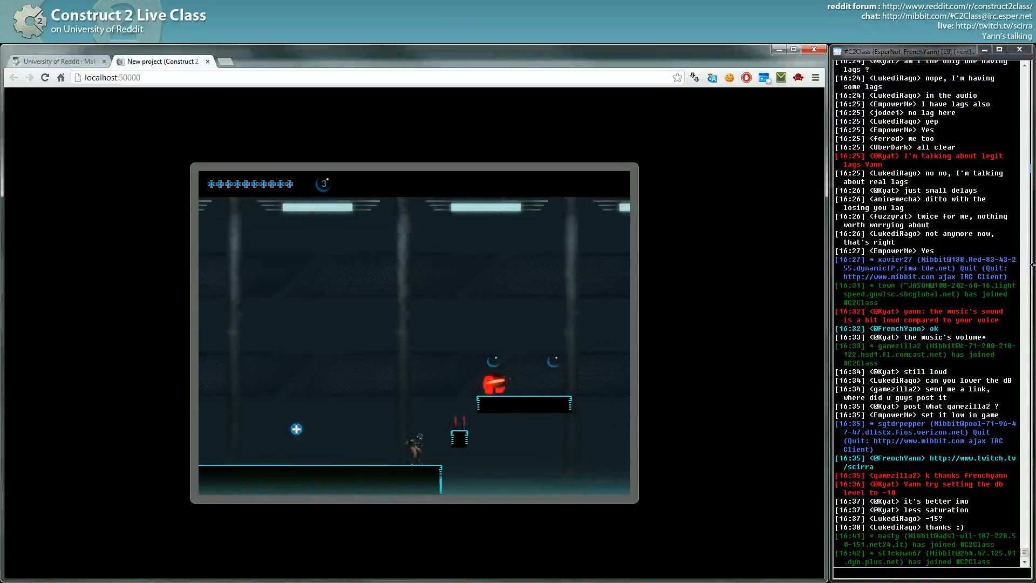
{"action": "key", "text": "Left"}
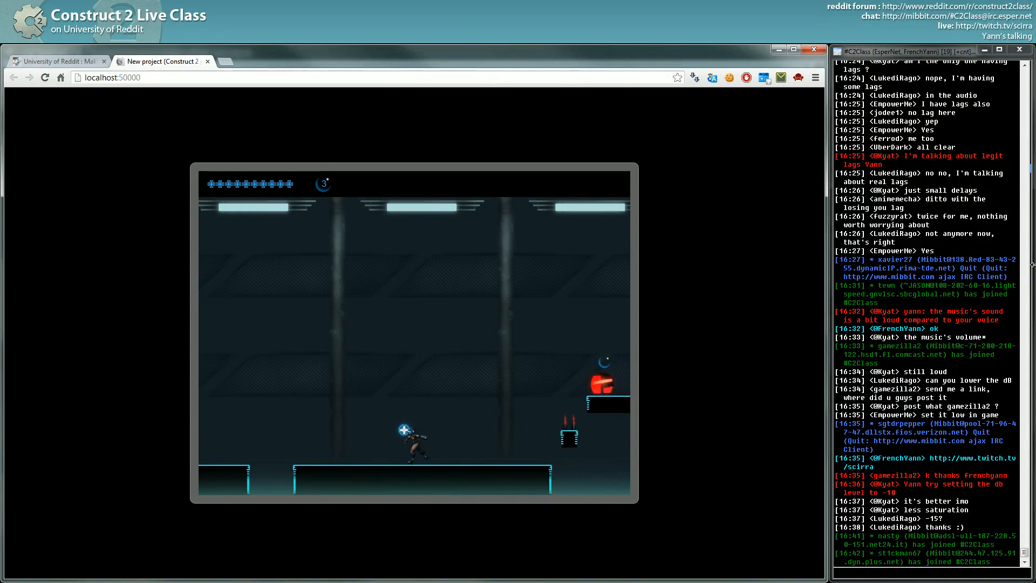
{"action": "key", "text": "Left"}
{"action": "key", "text": "Up"}
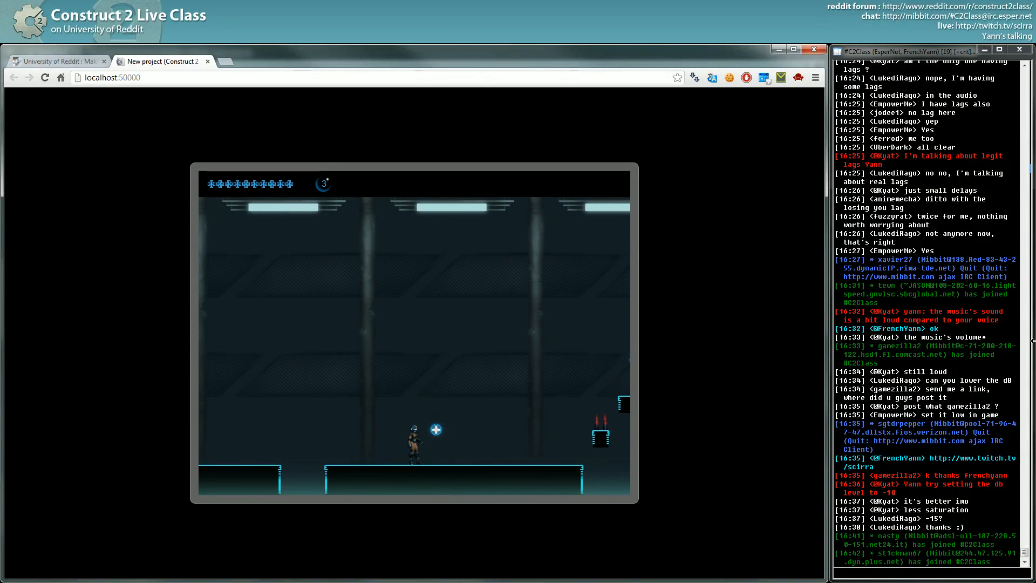
Close the game preview page and return to the Audio group in the event sheet
{"action": "key", "text": "alt+Tab"}
{"action": "left_click", "coordinate": [559, 277]}
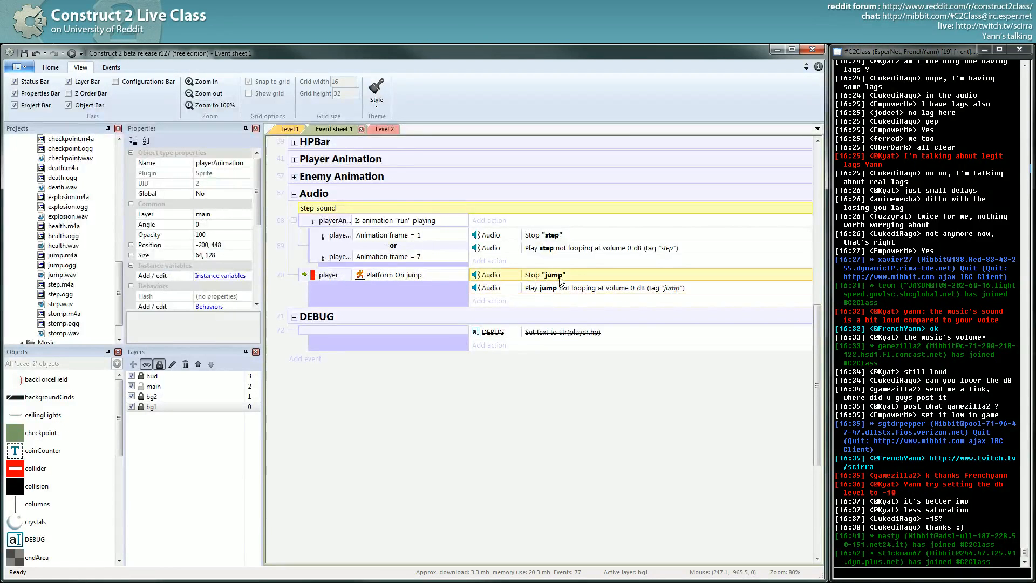
{"action": "left_click", "coordinate": [552, 247]}
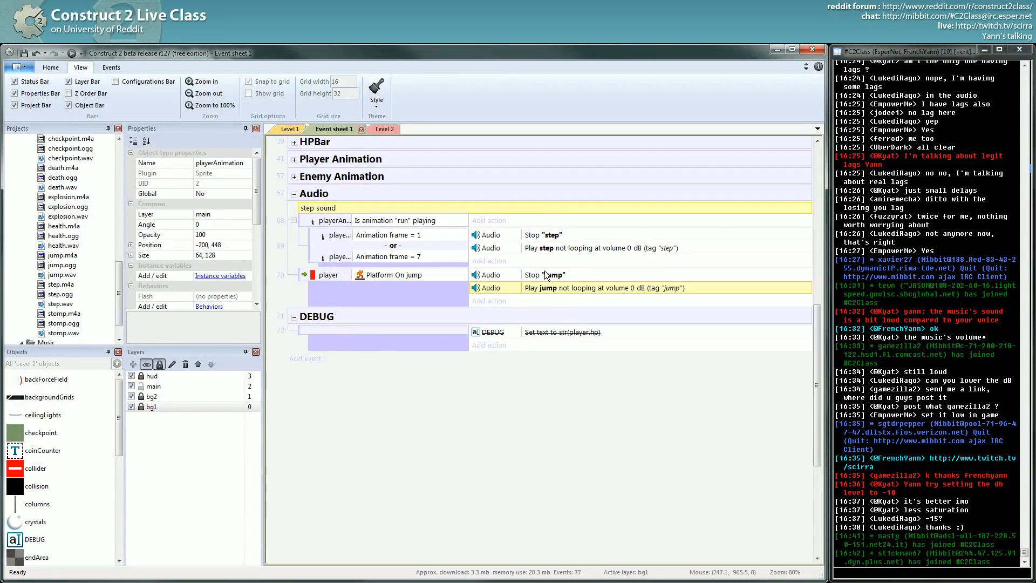
{"action": "key", "text": "F5"}
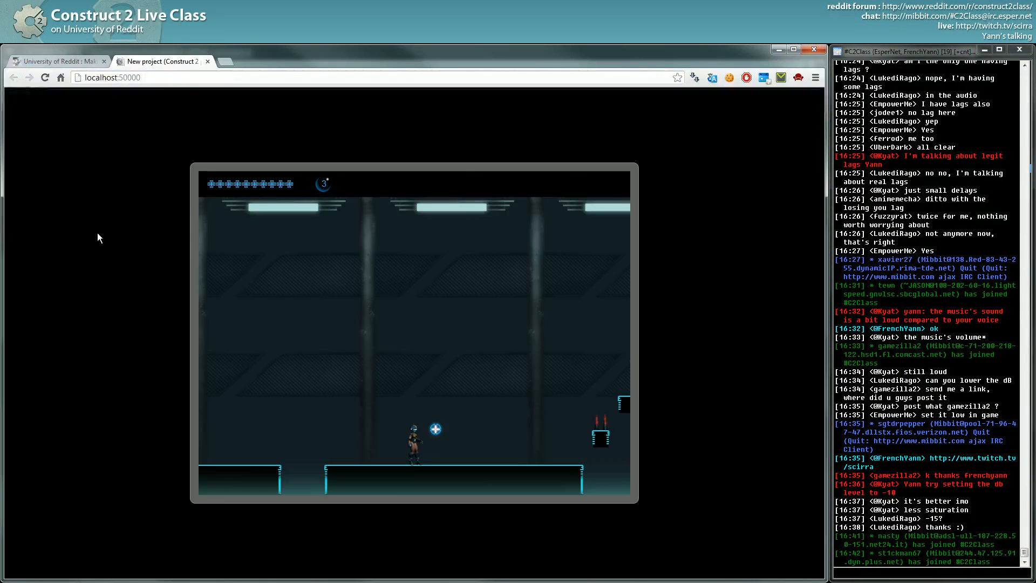
{"action": "left_click", "coordinate": [208, 61]}
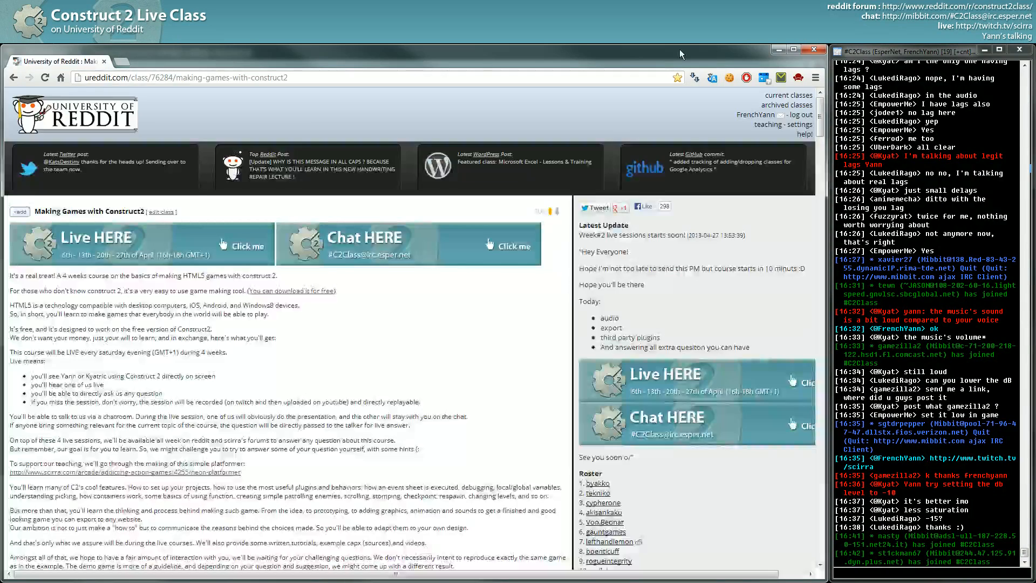
{"action": "left_click", "coordinate": [779, 49]}
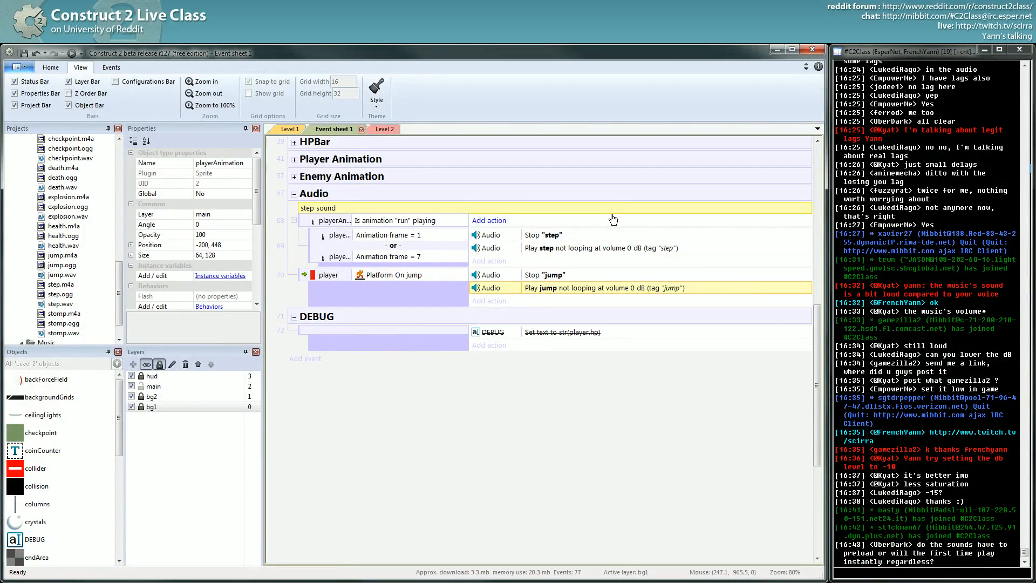
{"action": "left_click", "coordinate": [896, 394]}
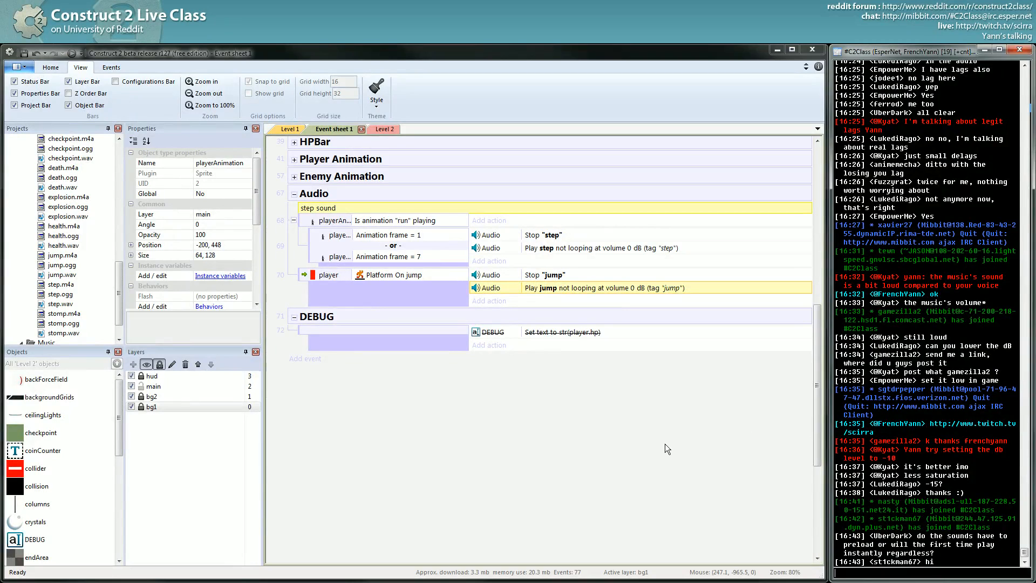
Add a blank sub-event under On start of layout and place it above the "BG" music sub-event
{"action": "left_click_drag", "start_coordinate": [821, 413], "coordinate": [808, 231]}
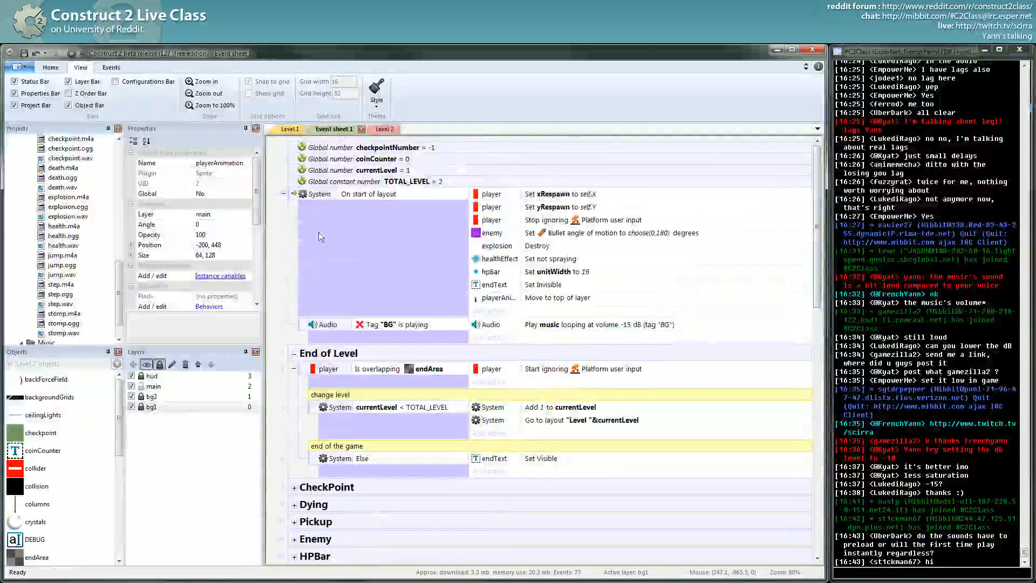
{"action": "left_click", "coordinate": [310, 244]}
{"action": "key", "text": "b"}
{"action": "left_click_drag", "start_coordinate": [366, 352], "coordinate": [359, 318]}
Add an Audio Preload action for the step file to the blank sub-event
{"action": "left_click", "coordinate": [496, 325]}
{"action": "double_click", "coordinate": [427, 158]}
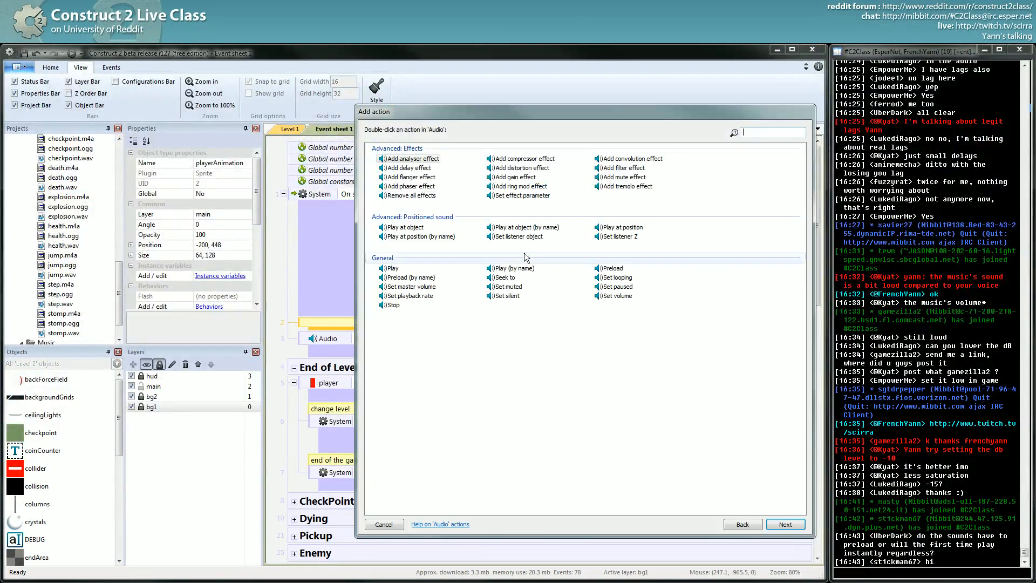
{"action": "double_click", "coordinate": [610, 269]}
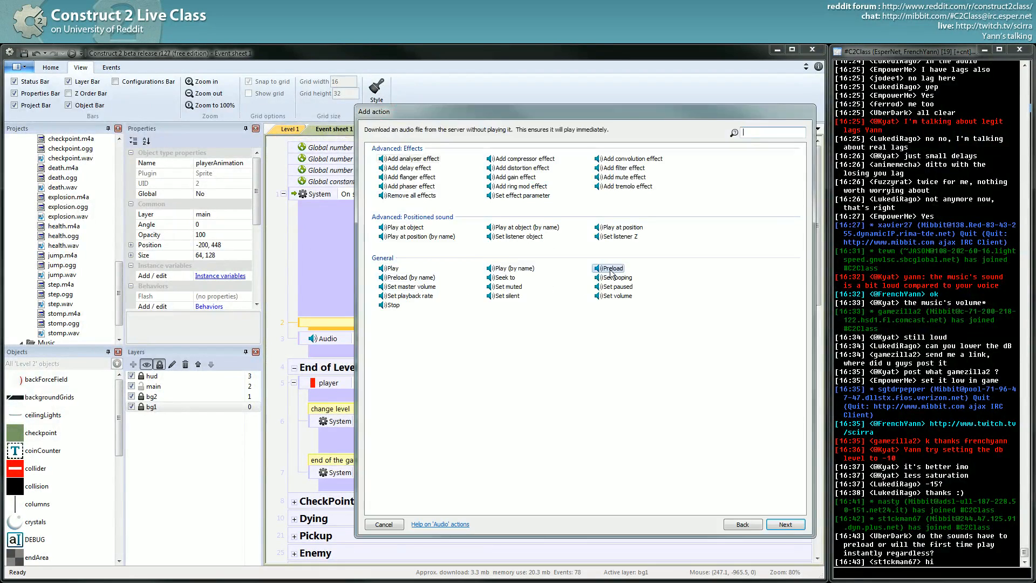
{"action": "left_click", "coordinate": [453, 235]}
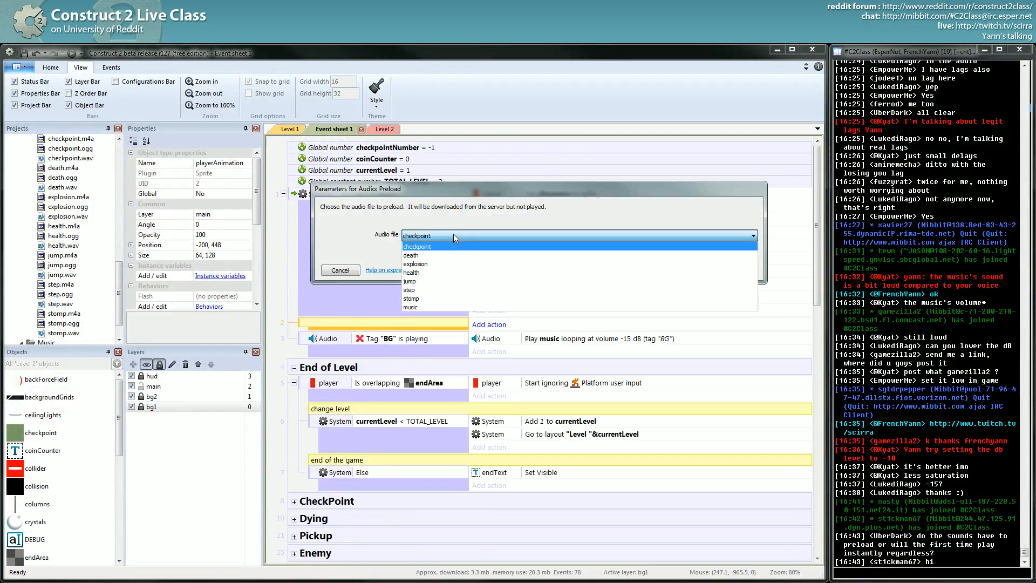
{"action": "left_click", "coordinate": [449, 290]}
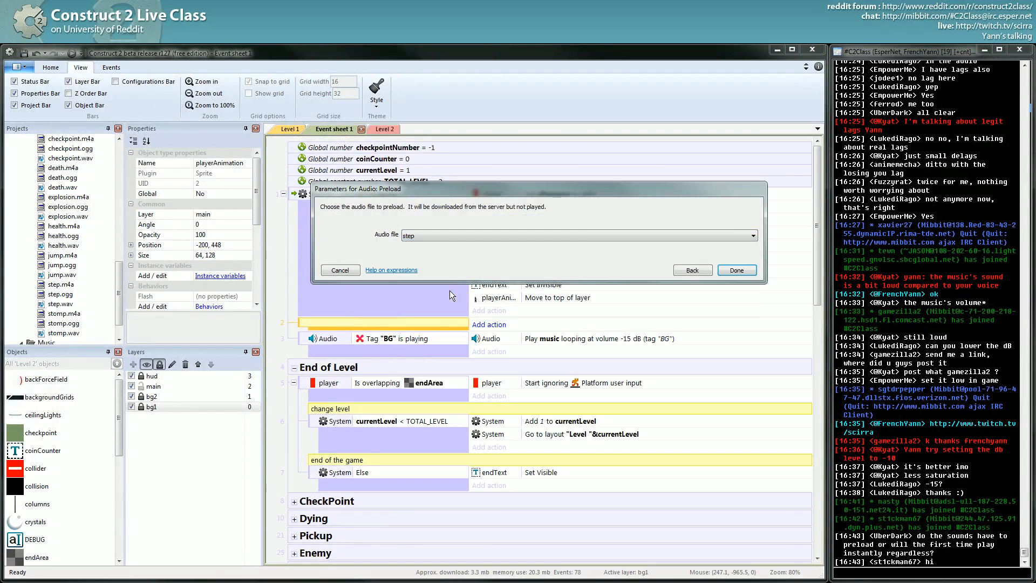
{"action": "left_click", "coordinate": [735, 272]}
Duplicate the Preload step action in the same sub-event and set the copy's audio file to jump
{"action": "left_click", "coordinate": [557, 325]}
{"action": "key", "text": "ctrl+c"}
{"action": "key", "text": "ctrl+v"}
{"action": "double_click", "coordinate": [564, 338]}
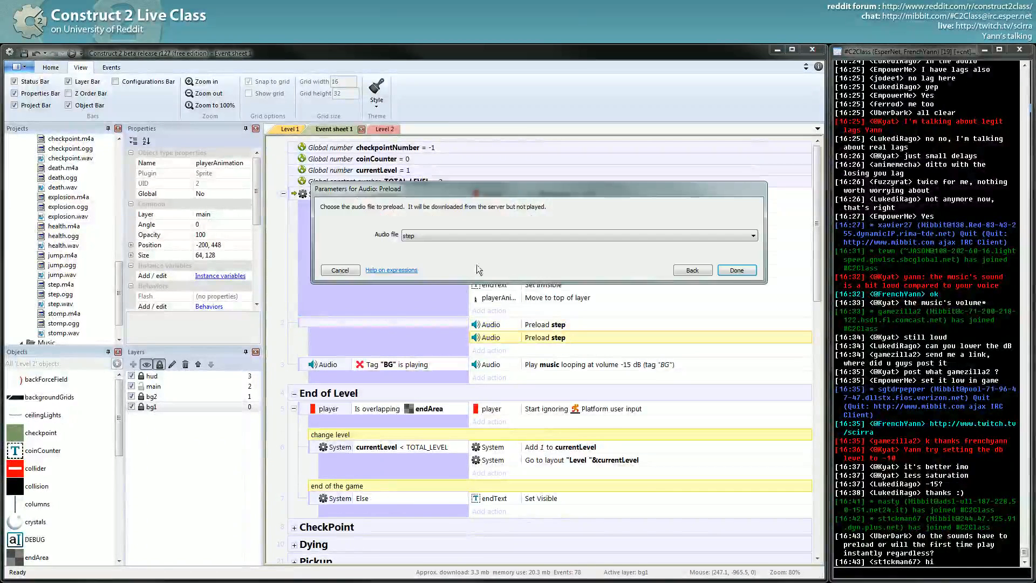
{"action": "left_click", "coordinate": [467, 235]}
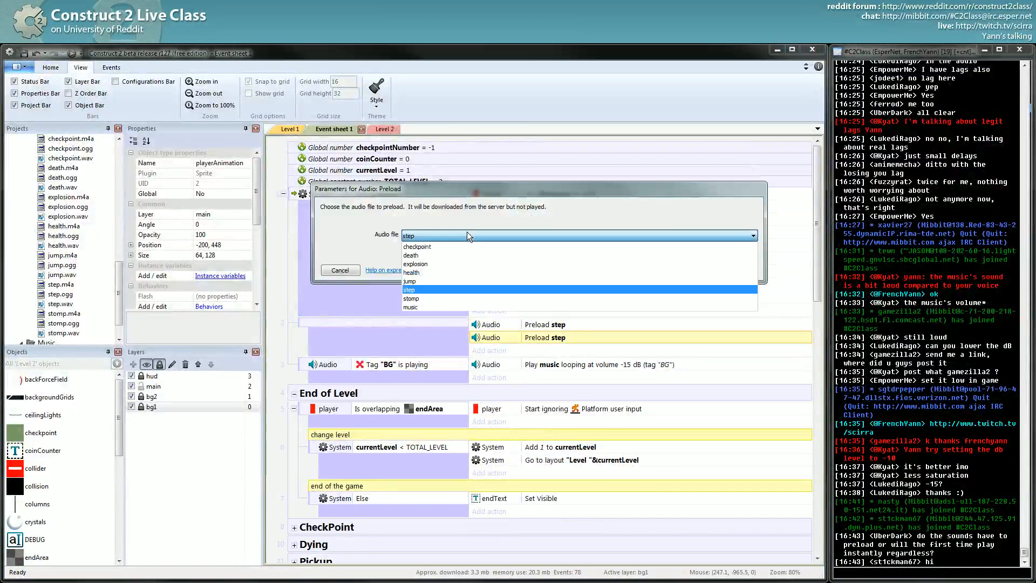
{"action": "left_click", "coordinate": [459, 281]}
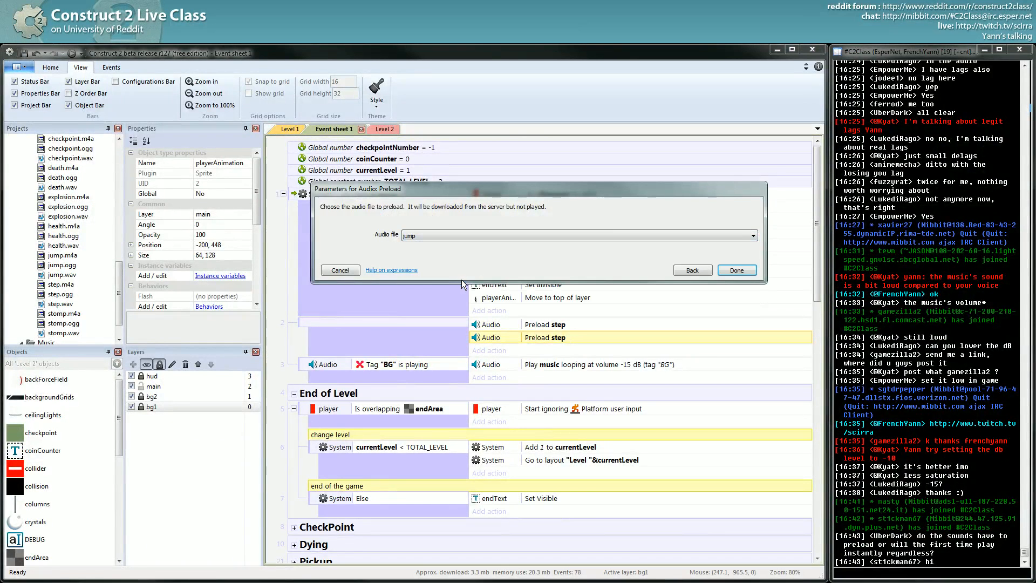
{"action": "left_click", "coordinate": [737, 270]}
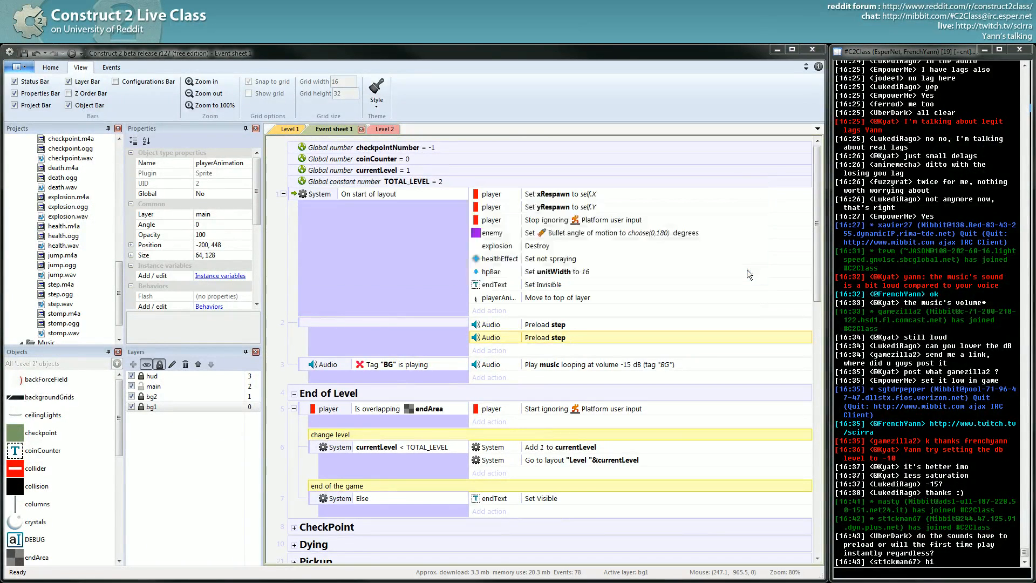
{"action": "left_click", "coordinate": [558, 325]}
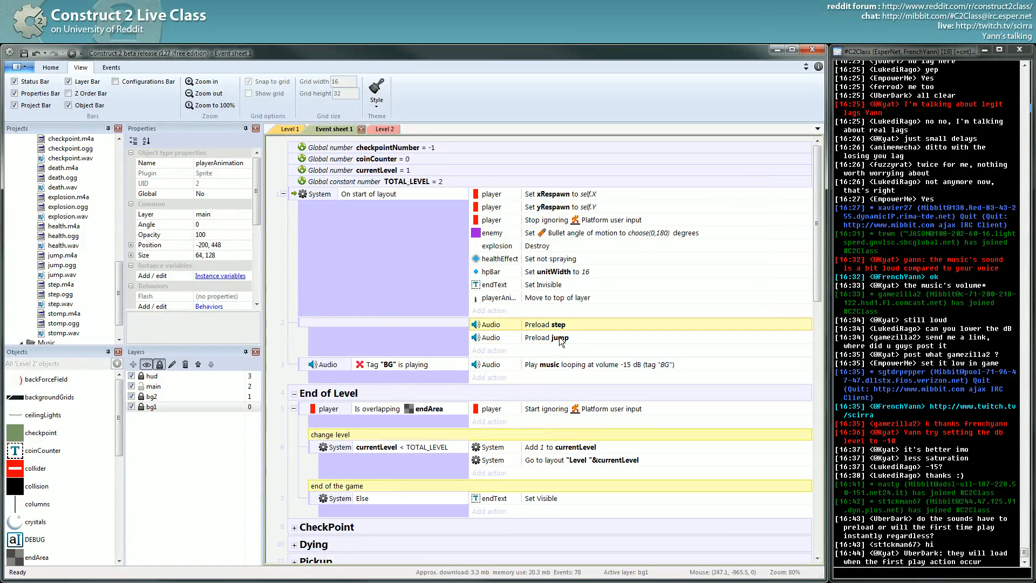
Add a sub-event between the preload and "BG" music sub-events, with the Audio condition All preloads complete
{"action": "left_click", "coordinate": [327, 351]}
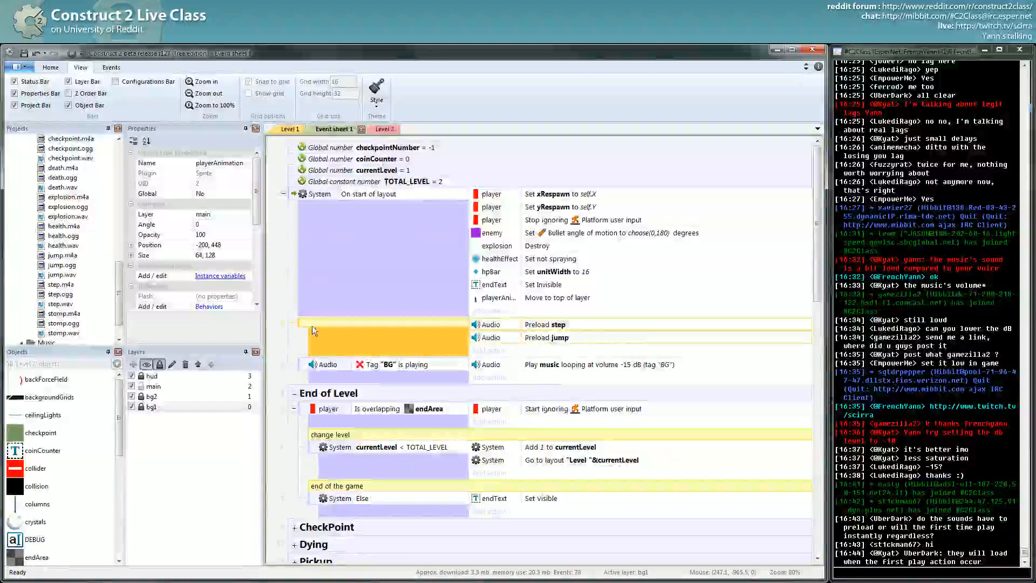
{"action": "key", "text": "b"}
{"action": "left_click_drag", "start_coordinate": [324, 361], "coordinate": [318, 377]}
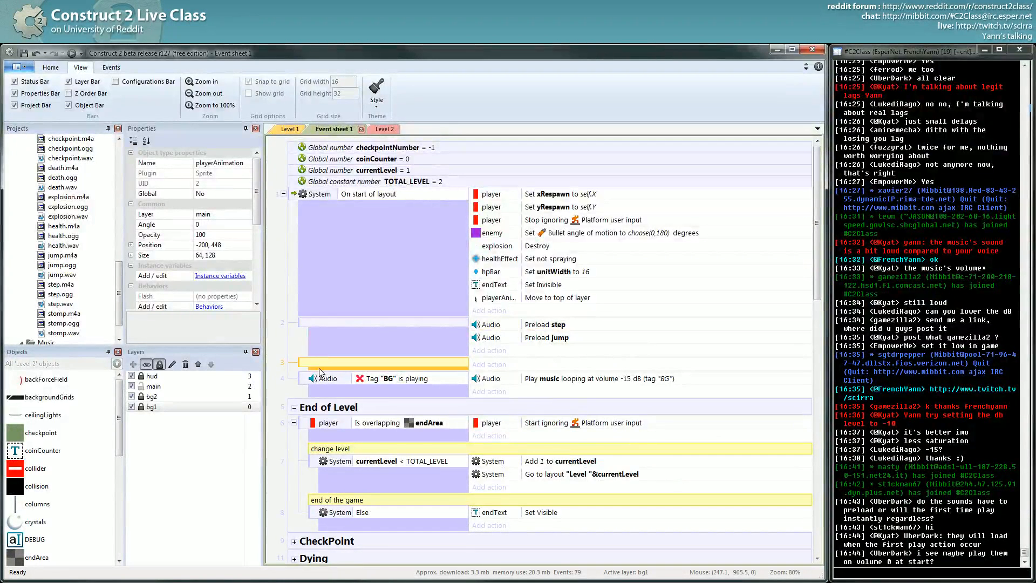
{"action": "double_click", "coordinate": [321, 364]}
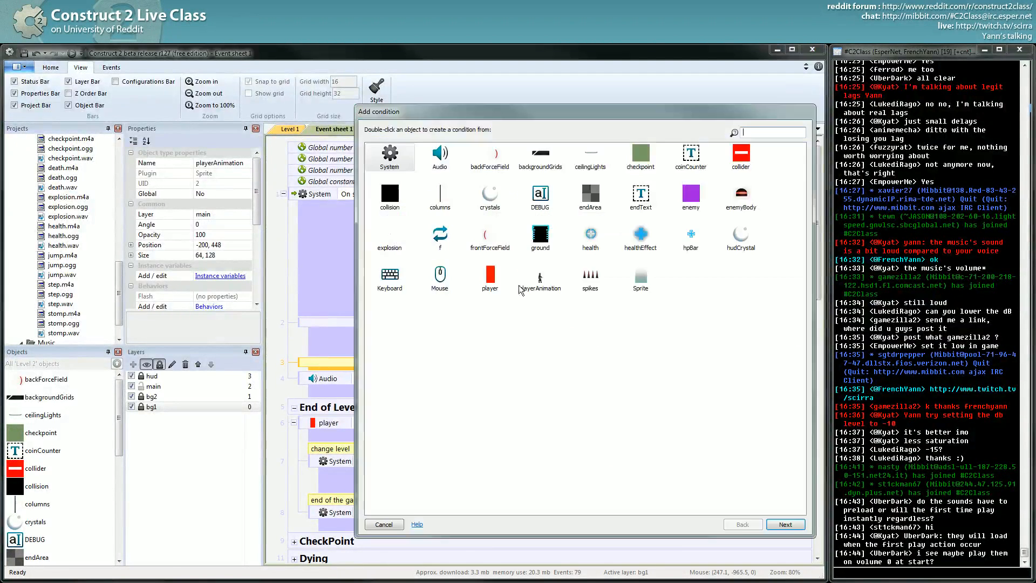
{"action": "double_click", "coordinate": [436, 157]}
{"action": "left_click", "coordinate": [413, 200]}
{"action": "double_click", "coordinate": [413, 201]}
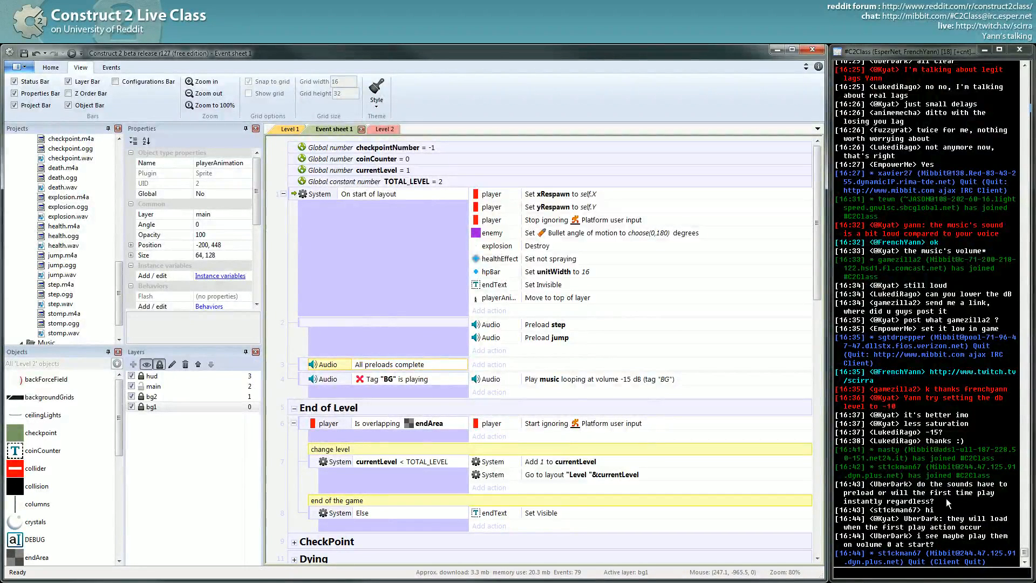
Examine the chat question about playing sounds on volume 0 at start, and compare it with the two Preload actions
{"action": "left_click", "coordinate": [947, 536]}
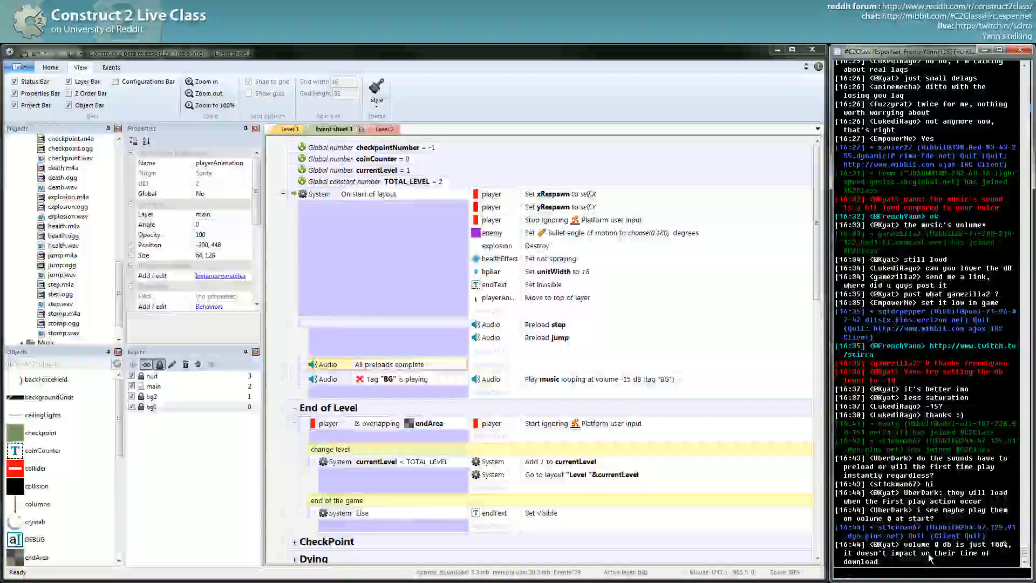
{"action": "left_click_drag", "start_coordinate": [916, 510], "coordinate": [937, 518]}
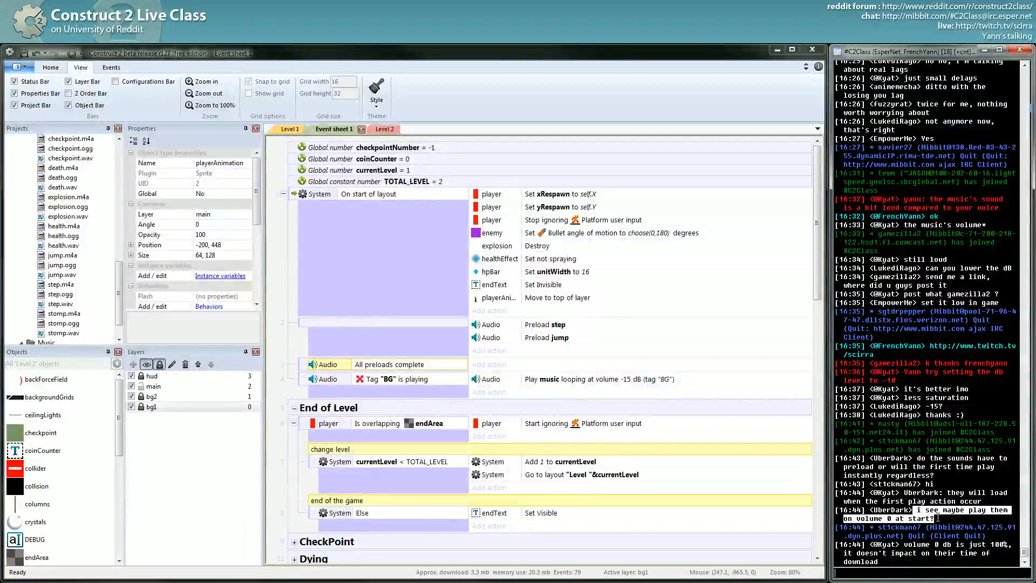
{"action": "left_click", "coordinate": [938, 517]}
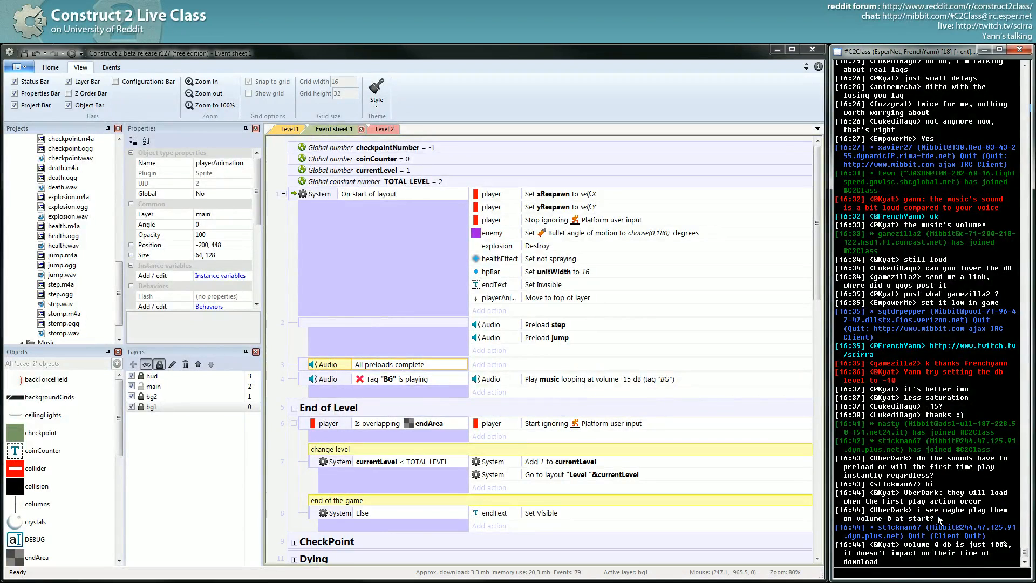
{"action": "left_click_drag", "start_coordinate": [916, 510], "coordinate": [937, 516]}
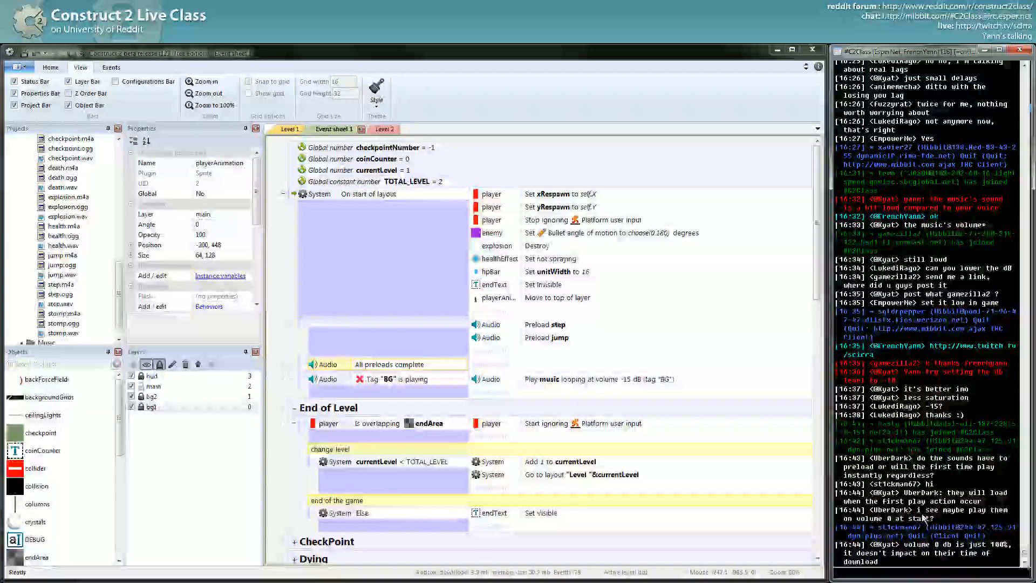
{"action": "left_click", "coordinate": [562, 324]}
{"action": "left_click", "coordinate": [558, 337], "text": "shift"}
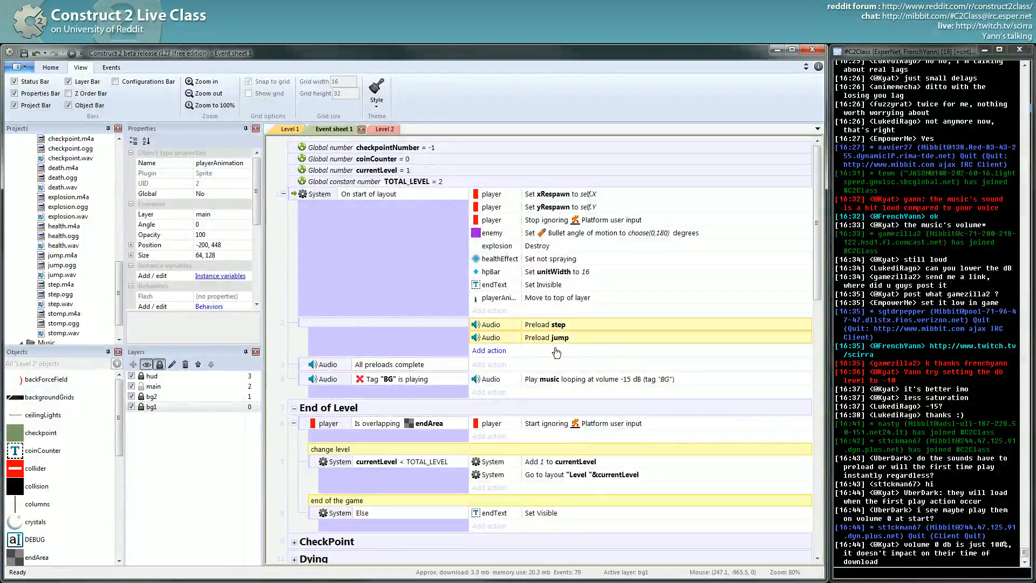
{"action": "left_click", "coordinate": [562, 337]}
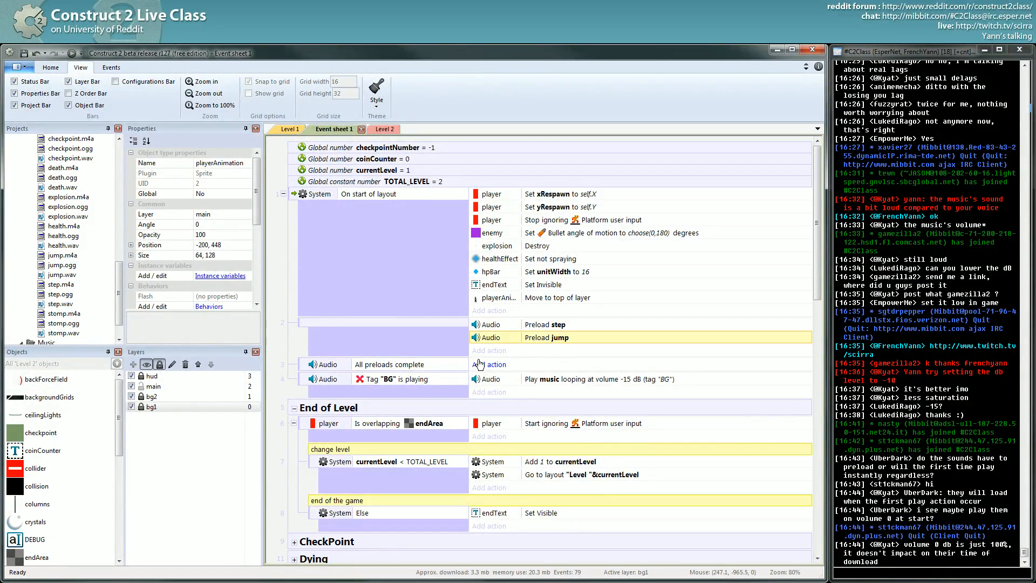
Delete the All preloads complete sub-event between the preload and "BG" music sub-events
{"action": "left_click", "coordinate": [503, 326]}
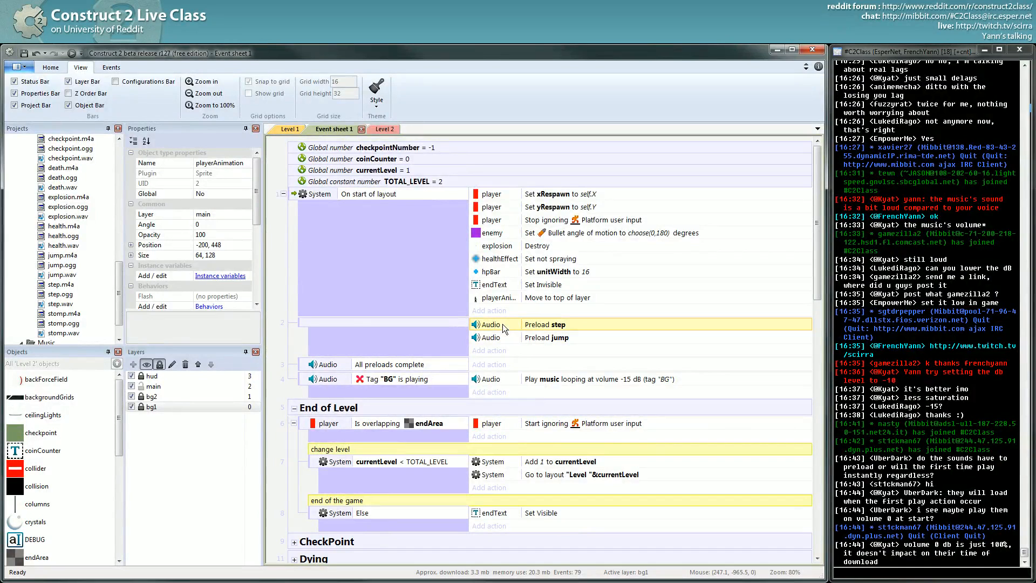
{"action": "left_click", "coordinate": [339, 365]}
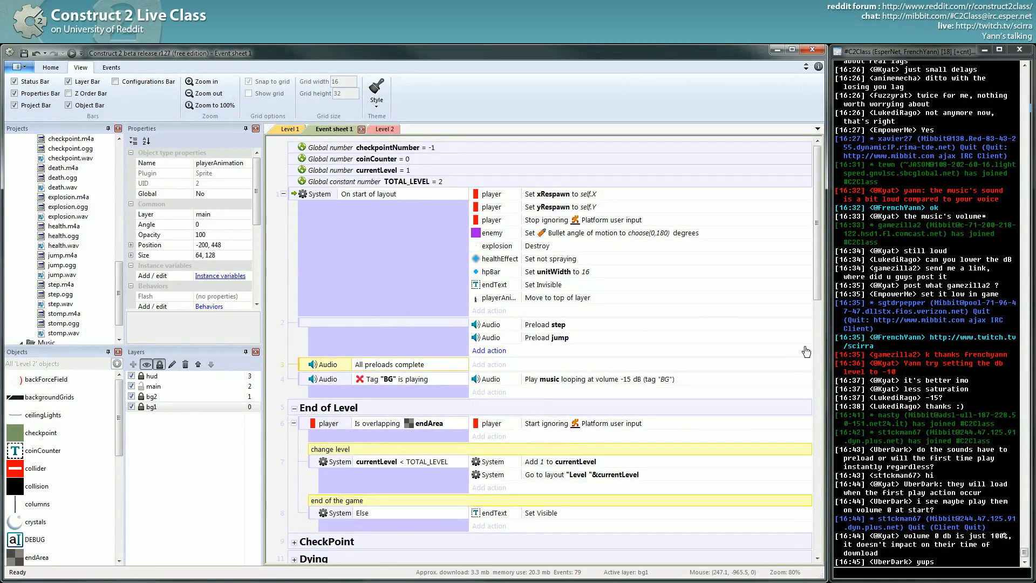
{"action": "key", "text": "Delete"}
{"action": "left_click", "coordinate": [513, 325]}
{"action": "left_click", "coordinate": [546, 337], "text": "ctrl"}
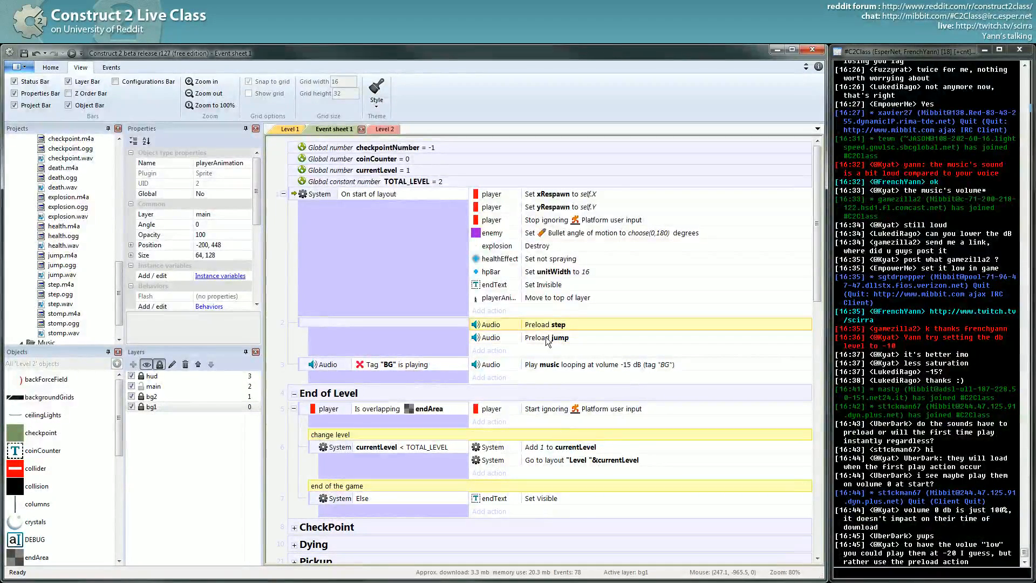
{"action": "left_click", "coordinate": [546, 329]}
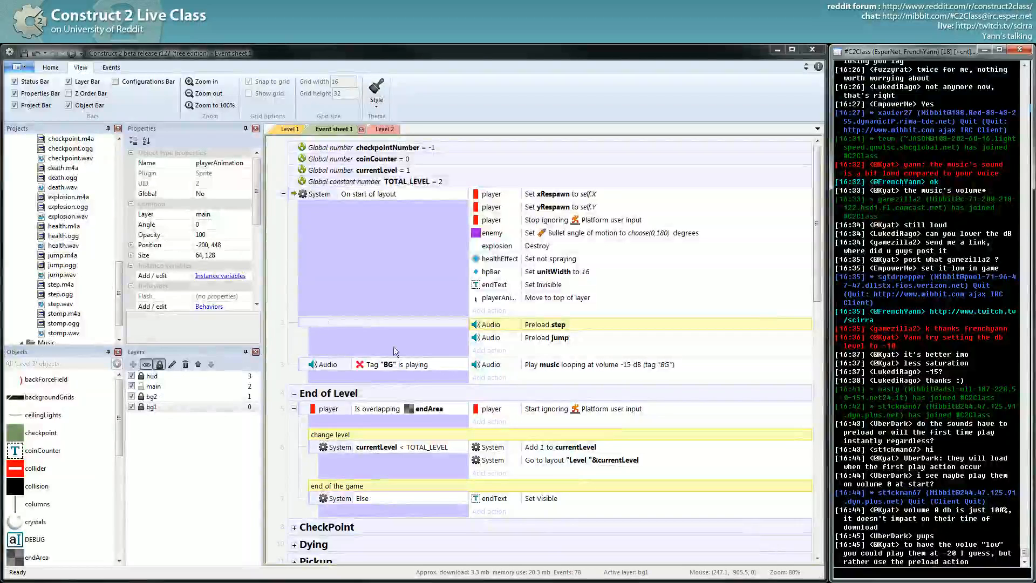
{"action": "left_click", "coordinate": [302, 323]}
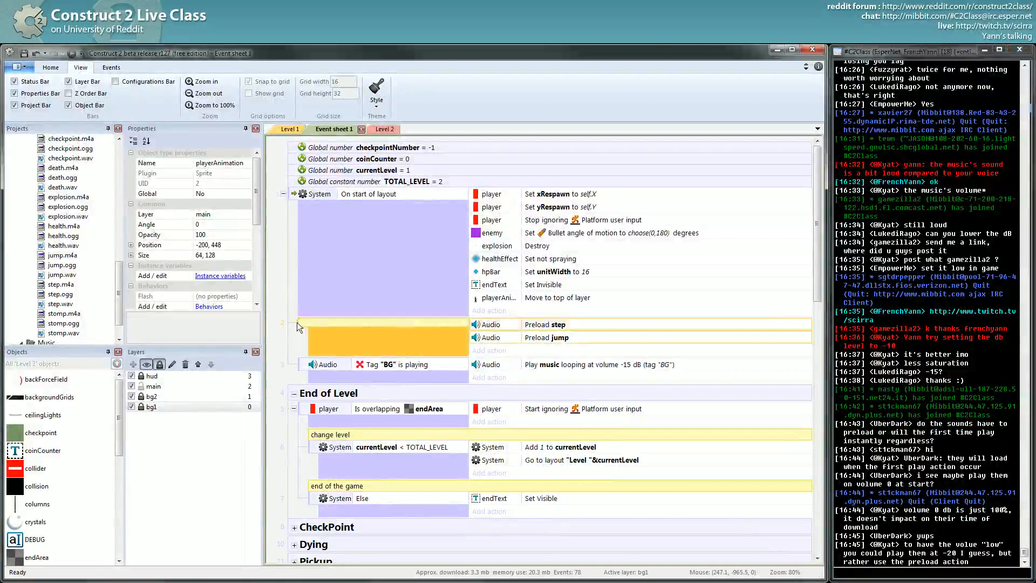
{"action": "scroll", "coordinate": [297, 323], "scroll_direction": "down", "scroll_amount": 1}
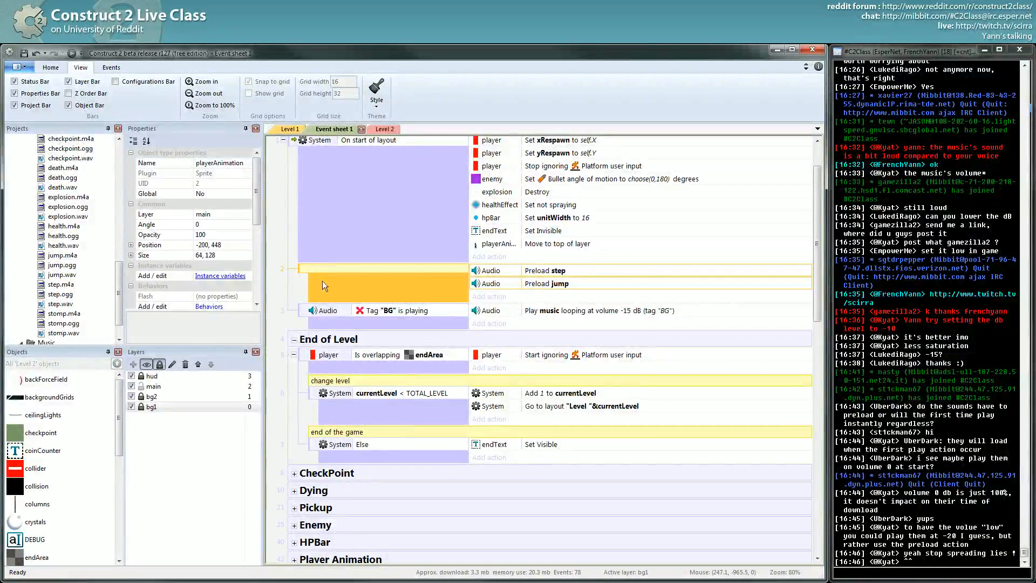
{"action": "key", "text": "x"}
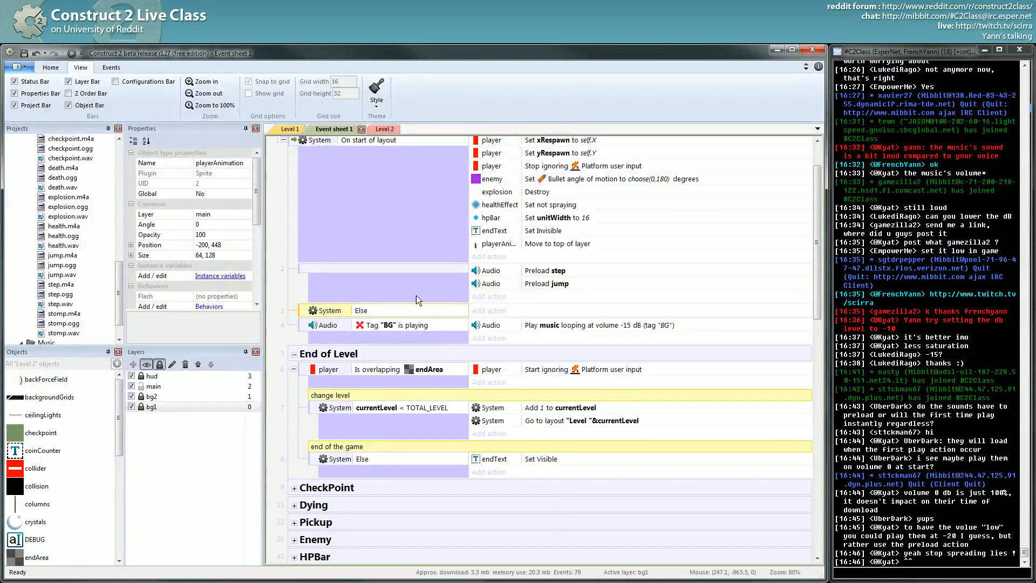
{"action": "key", "text": "Delete"}
{"action": "left_click", "coordinate": [533, 272]}
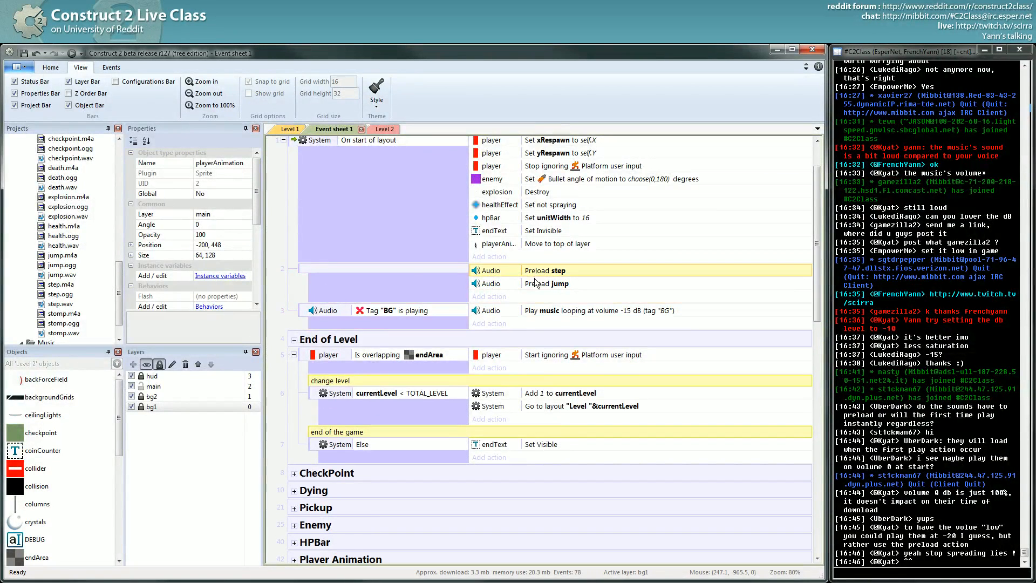
Add a blank event after the player's Platform On jump event in the Audio group
{"action": "scroll", "coordinate": [535, 281], "scroll_direction": "down", "scroll_amount": 6}
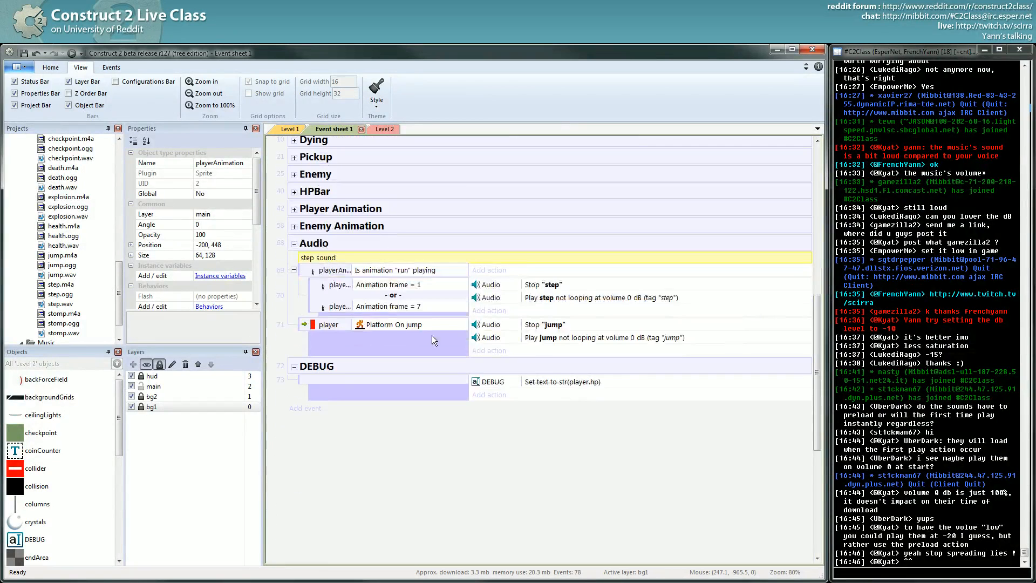
{"action": "left_click", "coordinate": [308, 330]}
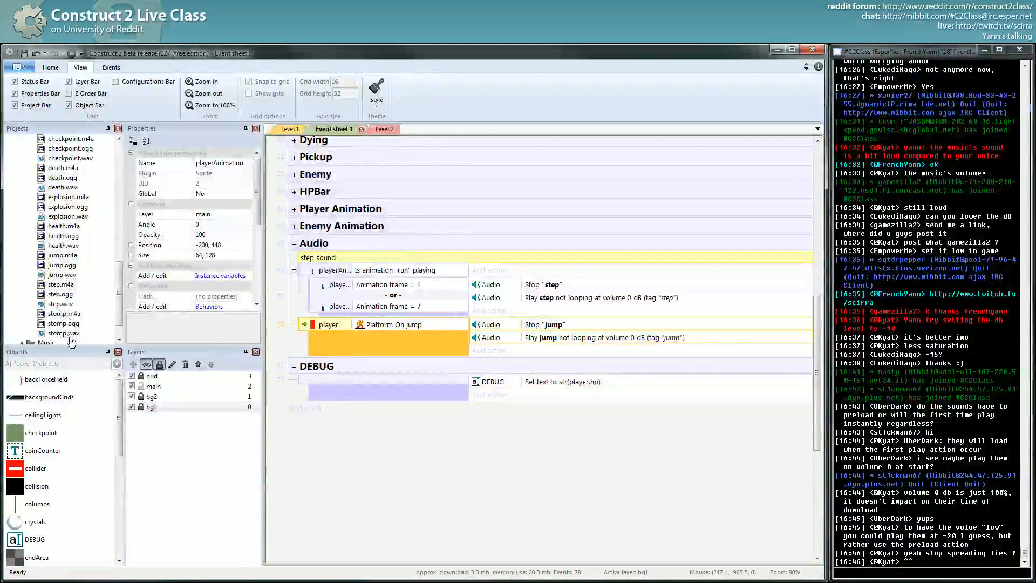
{"action": "scroll", "coordinate": [69, 254], "scroll_direction": "up", "scroll_amount": 2}
{"action": "scroll", "coordinate": [71, 235], "scroll_direction": "down", "scroll_amount": 2}
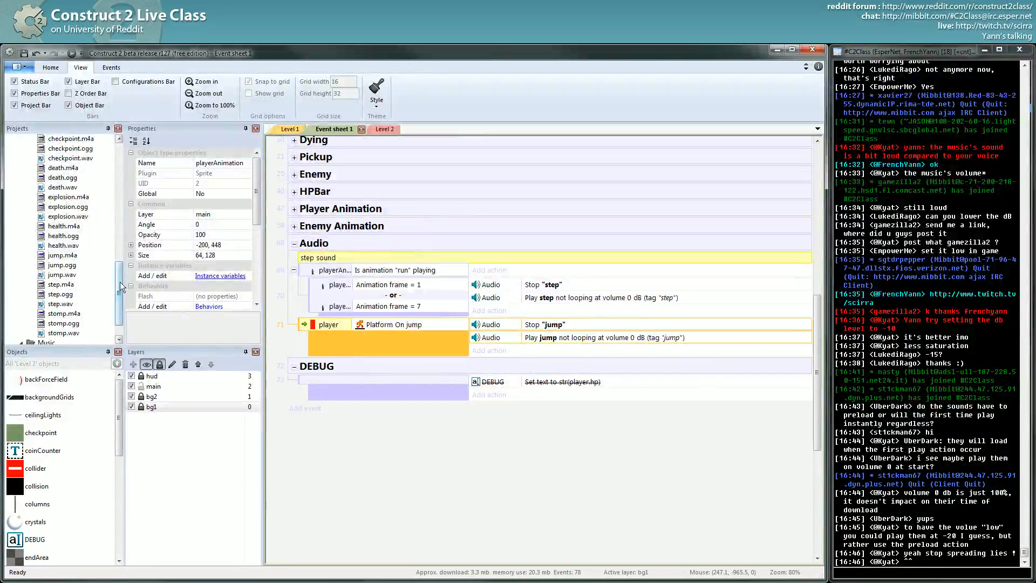
{"action": "left_click_drag", "start_coordinate": [119, 281], "coordinate": [120, 265]}
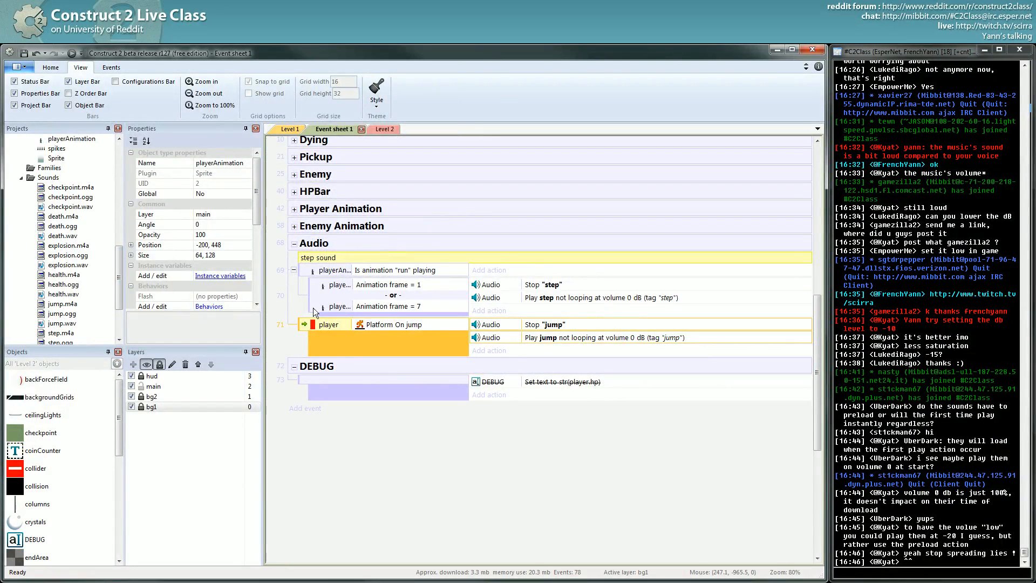
{"action": "key", "text": "b"}
{"action": "left_click_drag", "start_coordinate": [314, 364], "coordinate": [304, 318]}
Expand the CheckPoint group and examine the conditions and action of its player overlap event
{"action": "scroll", "coordinate": [347, 324], "scroll_direction": "up", "scroll_amount": 3}
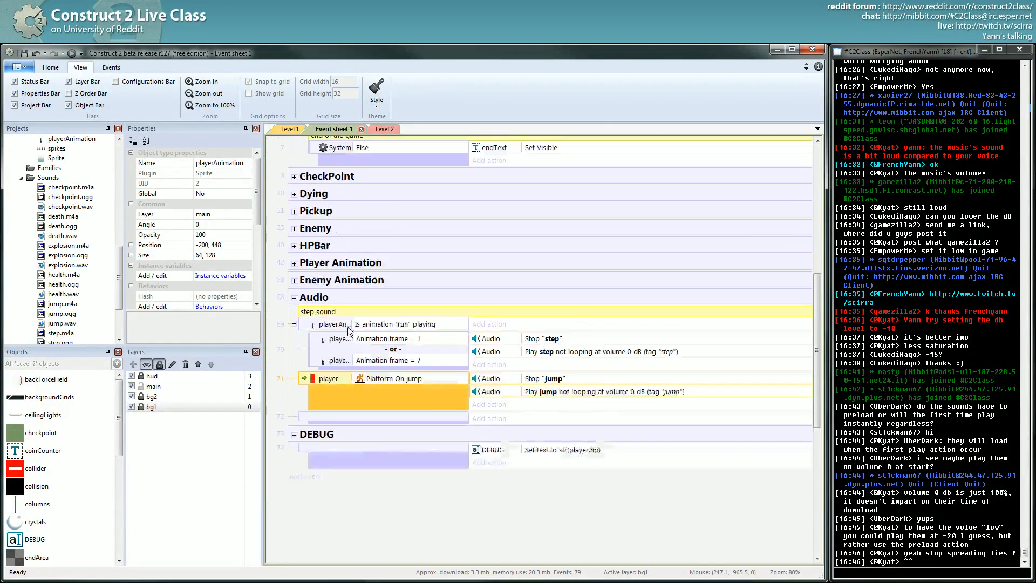
{"action": "scroll", "coordinate": [347, 322], "scroll_direction": "up", "scroll_amount": 1}
{"action": "left_click", "coordinate": [295, 232]}
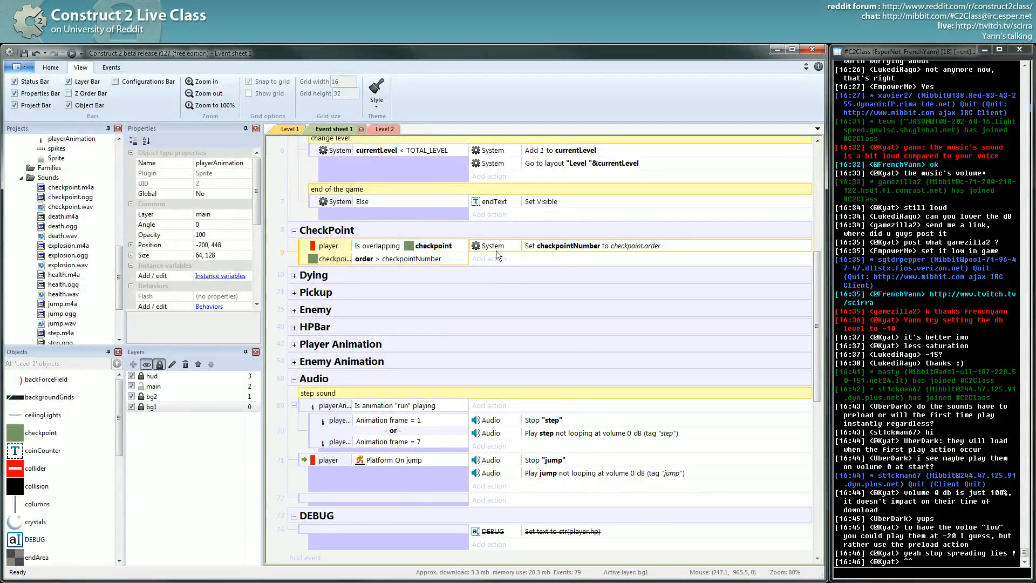
{"action": "left_click", "coordinate": [420, 259]}
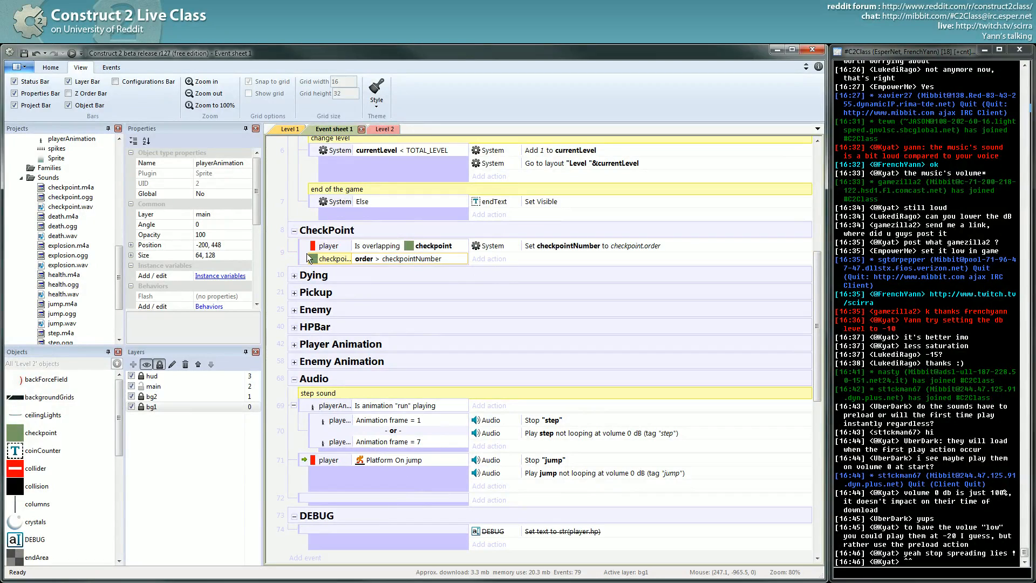
{"action": "left_click", "coordinate": [541, 246]}
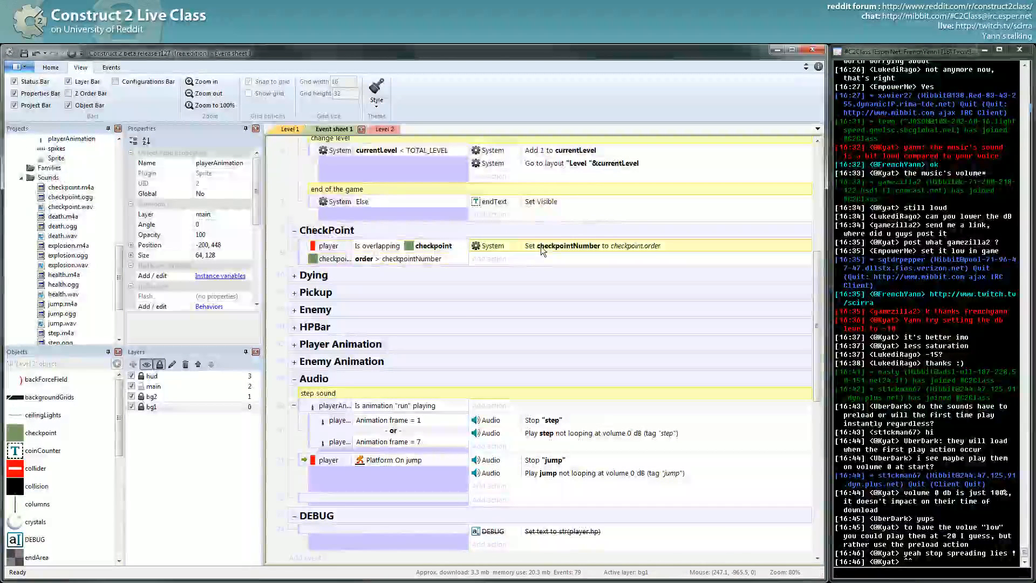
Delete the blank event at the end of the Audio group
{"action": "left_click", "coordinate": [561, 464]}
{"action": "left_click", "coordinate": [438, 496]}
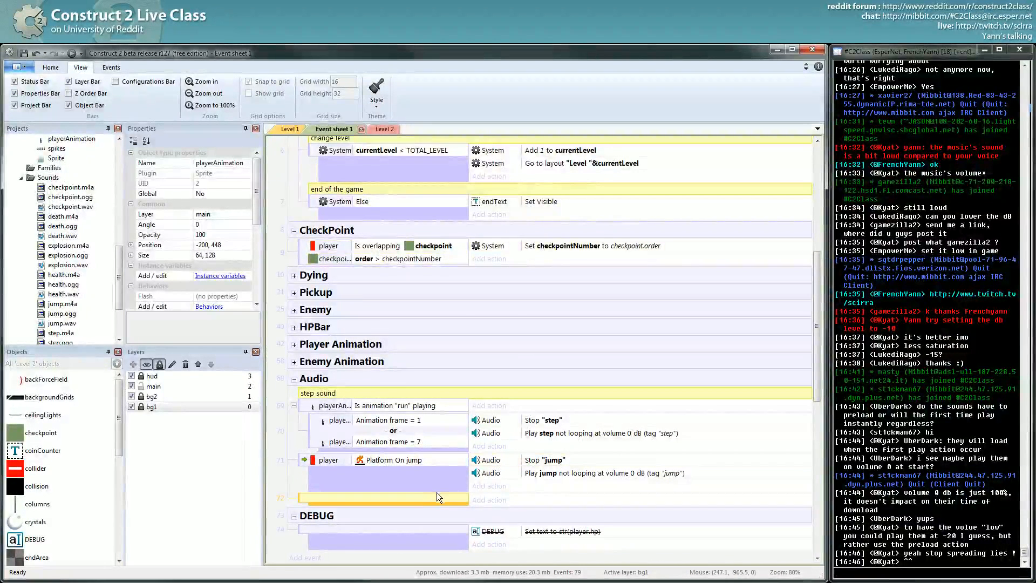
{"action": "key", "text": "Delete"}
Copy the Play jump action into the CheckPoint event and set the copy's audio file to checkpoint
{"action": "left_click_drag", "start_coordinate": [547, 472], "coordinate": [563, 261]}
{"action": "double_click", "coordinate": [566, 260]}
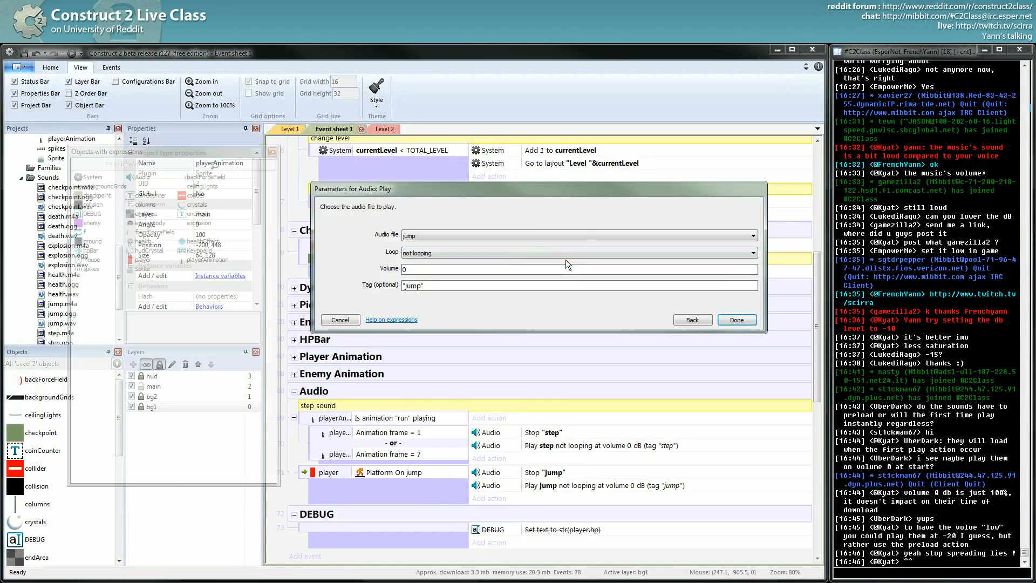
{"action": "left_click", "coordinate": [513, 235]}
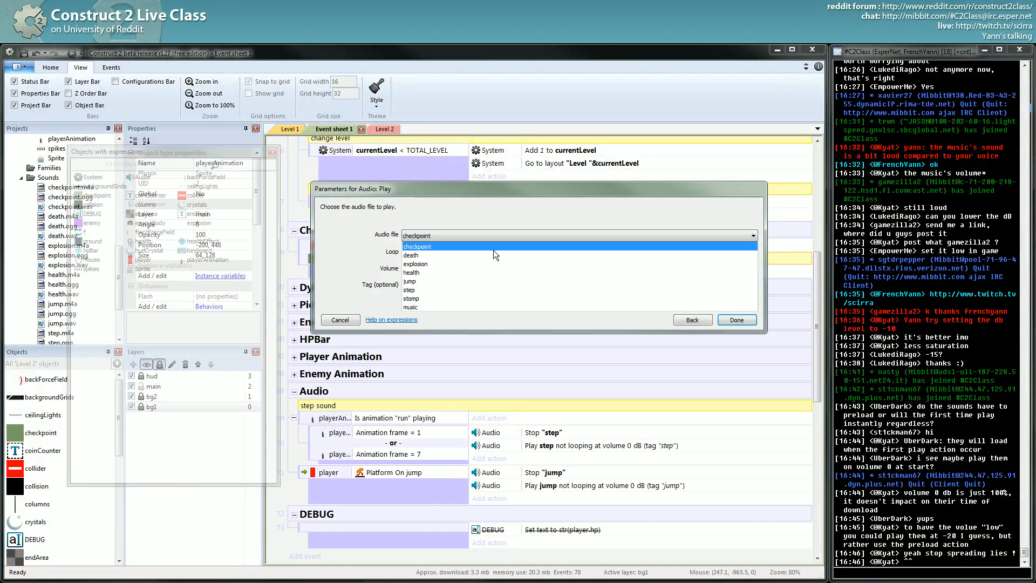
{"action": "left_click", "coordinate": [493, 249]}
{"action": "left_click", "coordinate": [738, 320]}
{"action": "scroll", "coordinate": [312, 416], "scroll_direction": "down", "scroll_amount": 3}
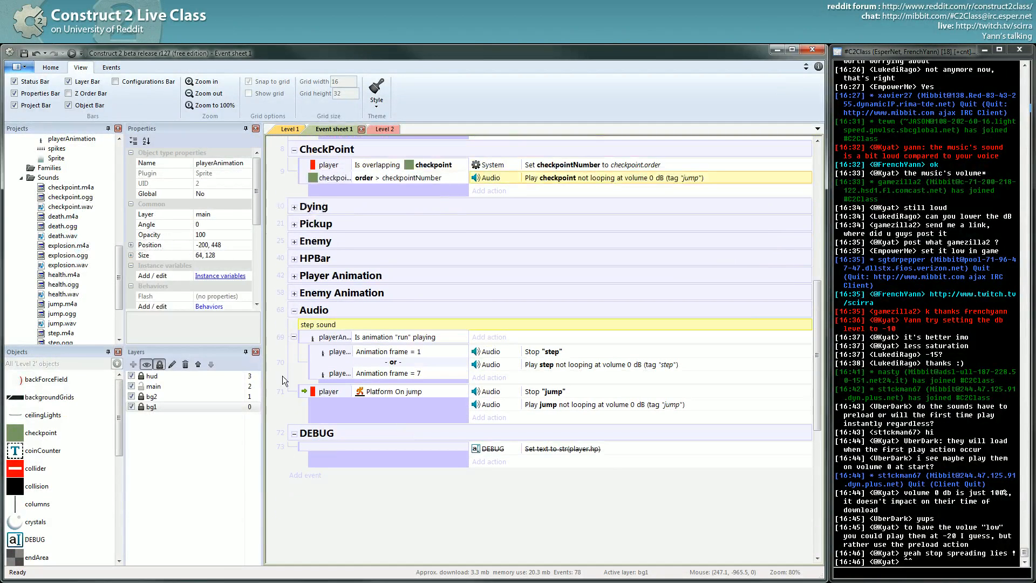
Try duplicating the CheckPoint event into the Audio group after the jump event, and undo the duplication
{"action": "scroll", "coordinate": [408, 323], "scroll_direction": "up", "scroll_amount": 3}
{"action": "left_click", "coordinate": [305, 252]}
{"action": "left_click_drag", "start_coordinate": [304, 252], "coordinate": [308, 489], "text": "ctrl"}
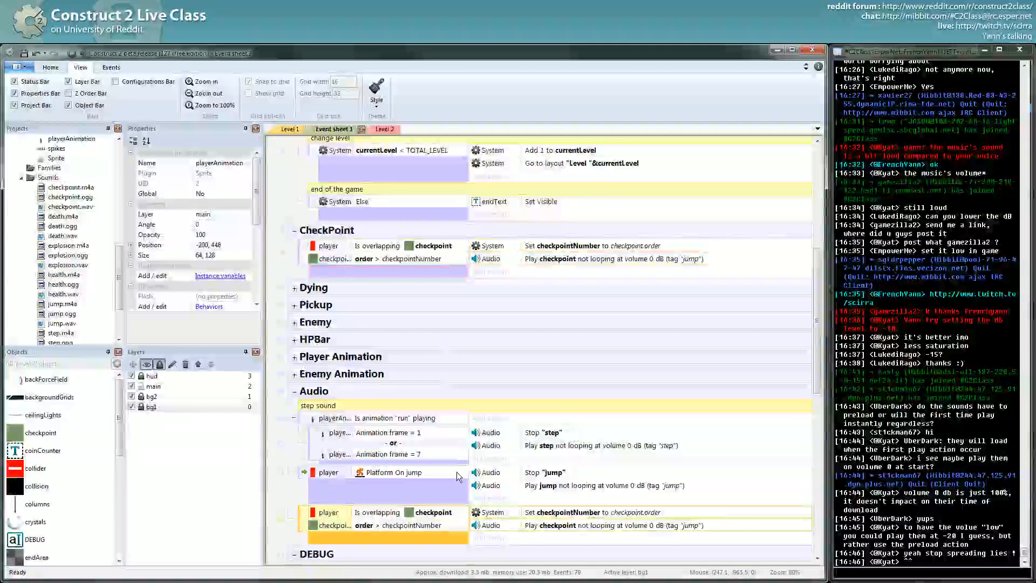
{"action": "key", "text": "ctrl+z"}
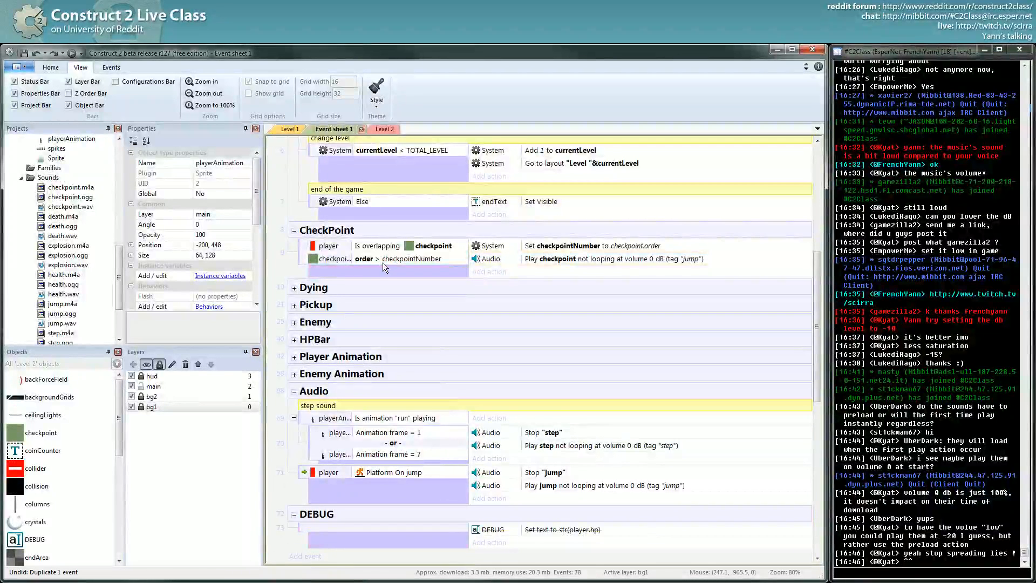
Duplicate the checkpoint event directly below itself in the CheckPoint group, compare the two, and delete the copy
{"action": "left_click", "coordinate": [306, 253]}
{"action": "left_click_drag", "start_coordinate": [305, 253], "coordinate": [304, 270], "text": "ctrl"}
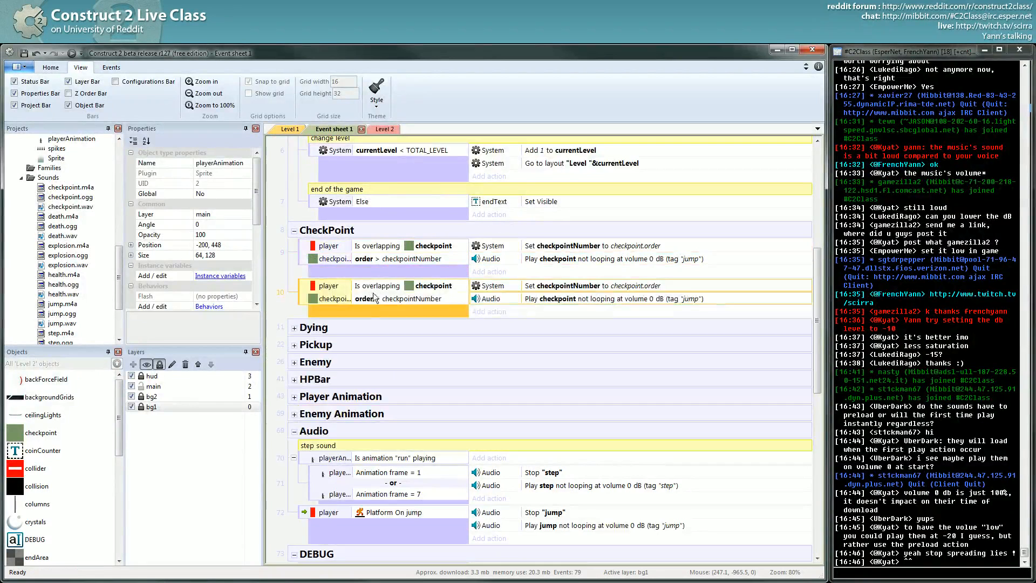
{"action": "left_click", "coordinate": [577, 247]}
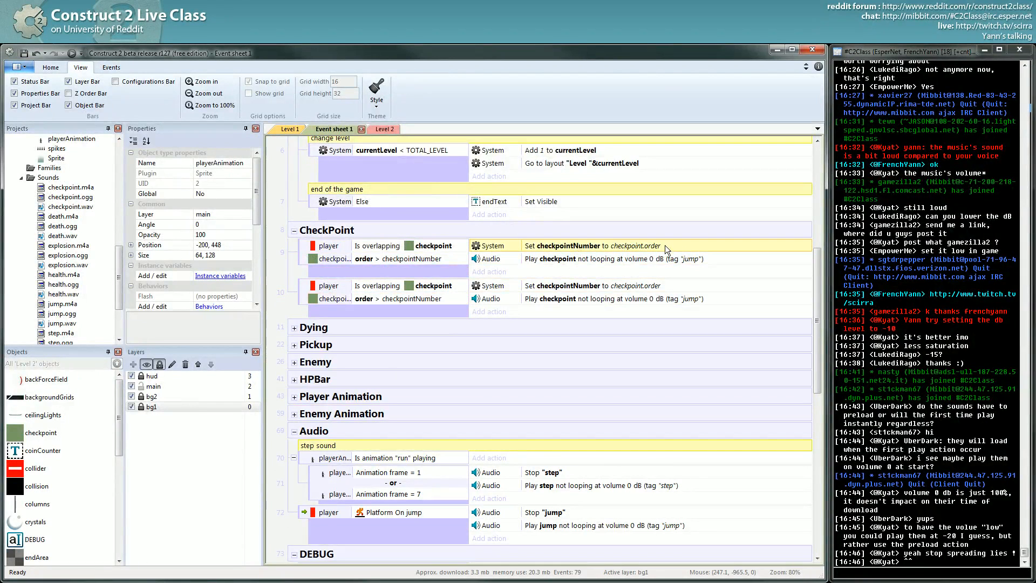
{"action": "left_click", "coordinate": [377, 300]}
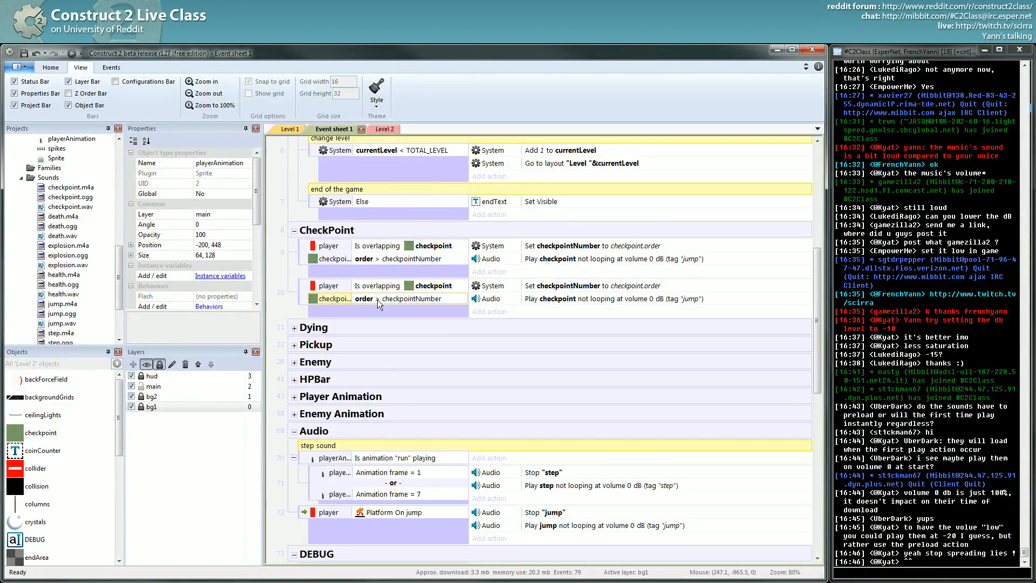
{"action": "left_click", "coordinate": [303, 287]}
{"action": "key", "text": "Delete"}
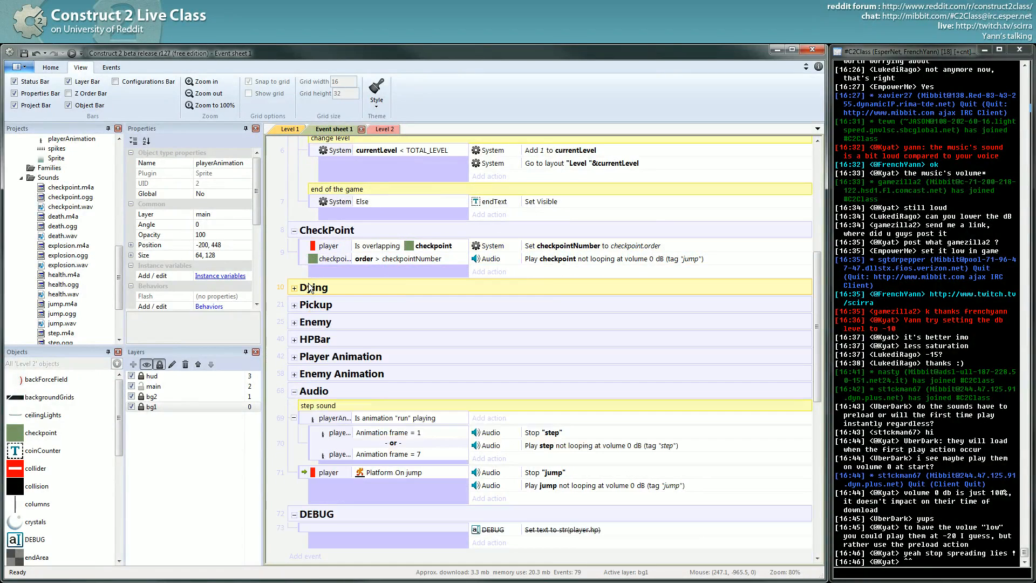
Check the chat suggestion and add the System condition Trigger once while true to the CheckPoint event
{"action": "left_click", "coordinate": [551, 262]}
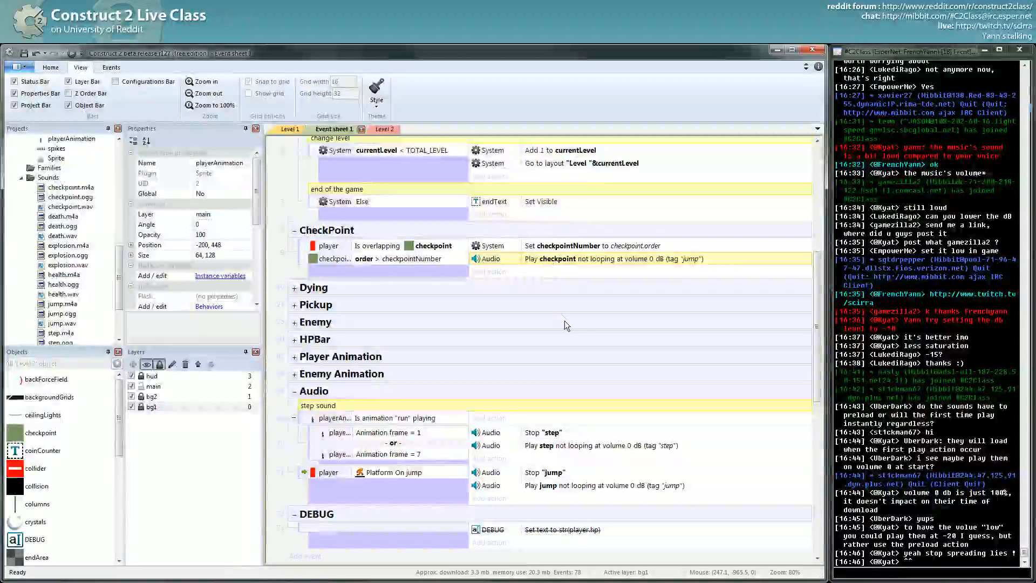
{"action": "scroll", "coordinate": [564, 321], "scroll_direction": "down", "scroll_amount": 1}
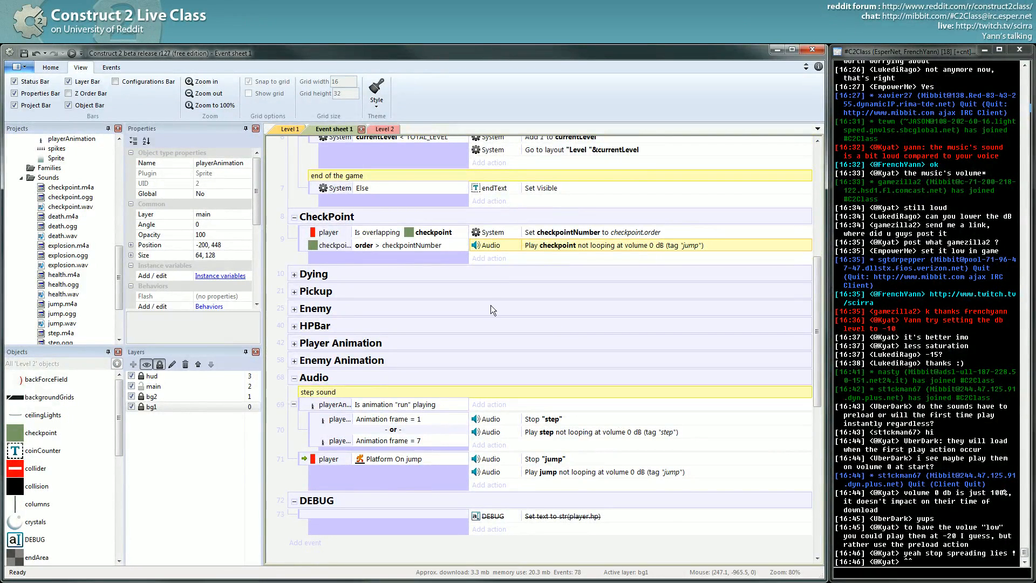
{"action": "scroll", "coordinate": [491, 309], "scroll_direction": "up", "scroll_amount": 2}
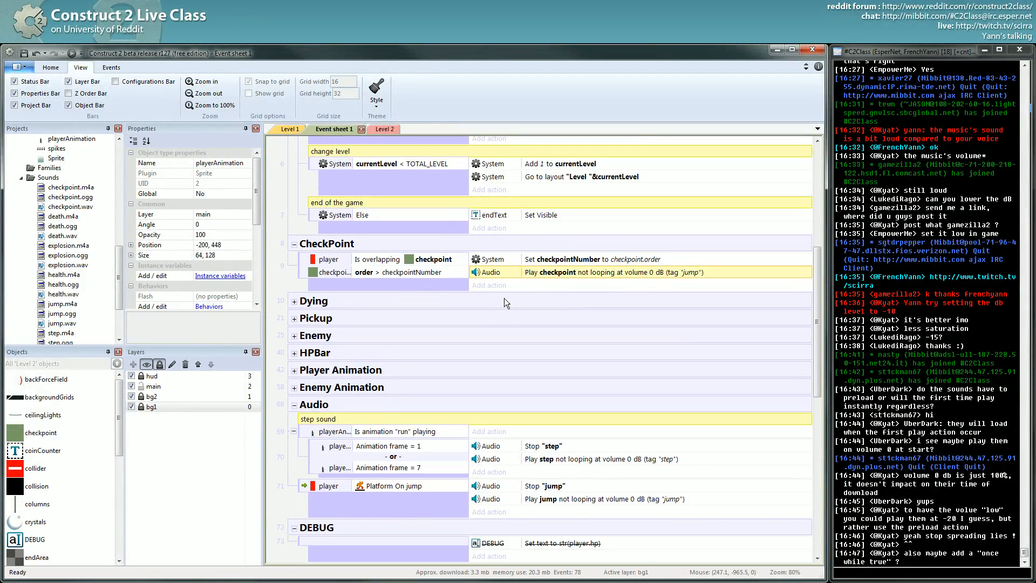
{"action": "left_click", "coordinate": [974, 564]}
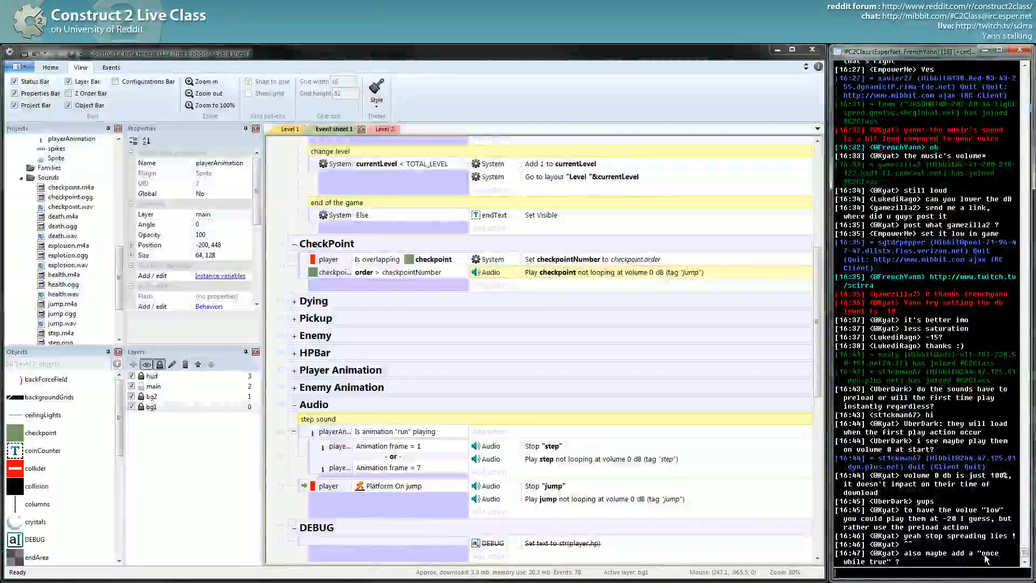
{"action": "left_click", "coordinate": [391, 273]}
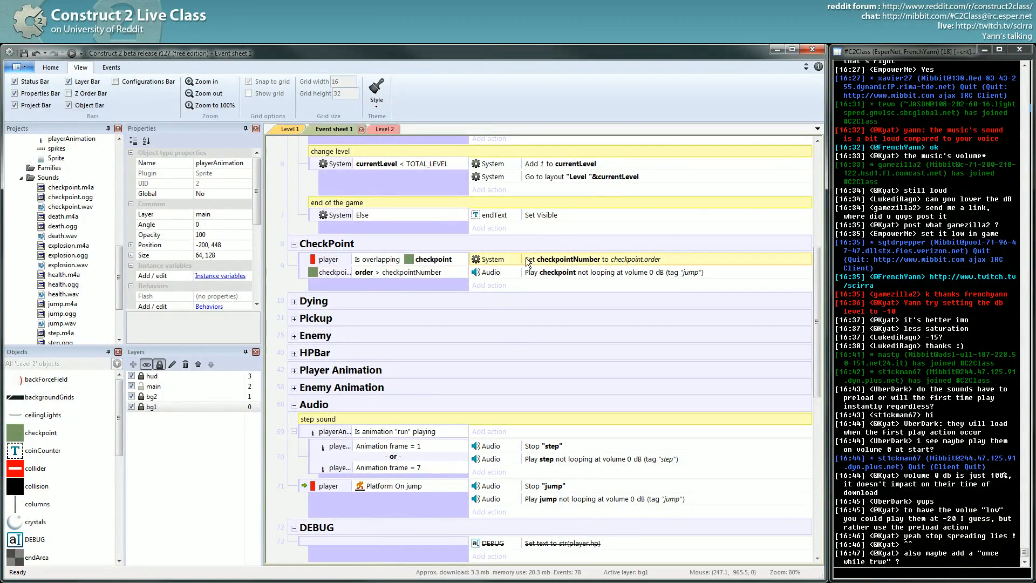
{"action": "key", "text": "c"}
{"action": "double_click", "coordinate": [389, 155]}
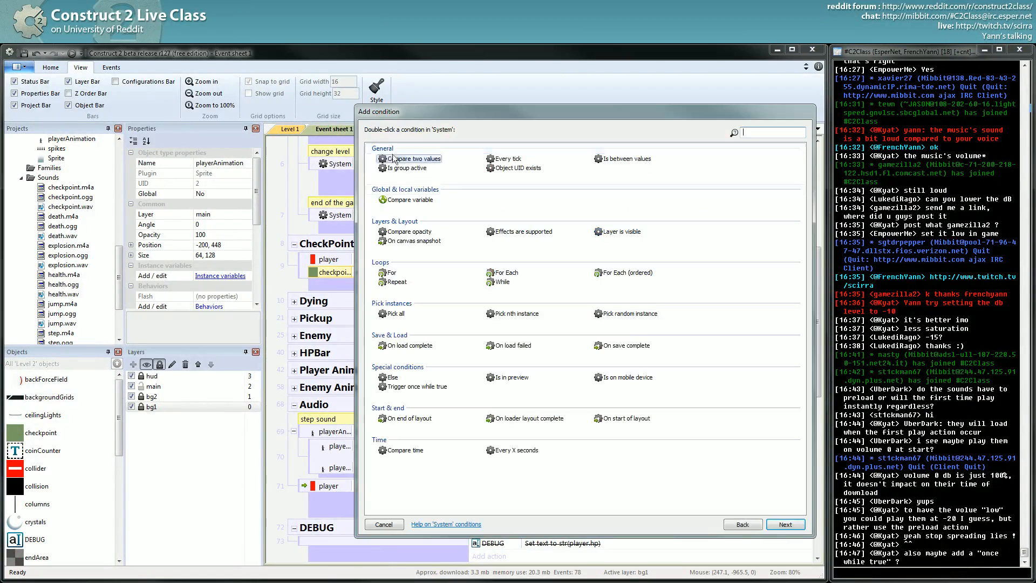
{"action": "left_click", "coordinate": [424, 387]}
{"action": "double_click", "coordinate": [422, 388]}
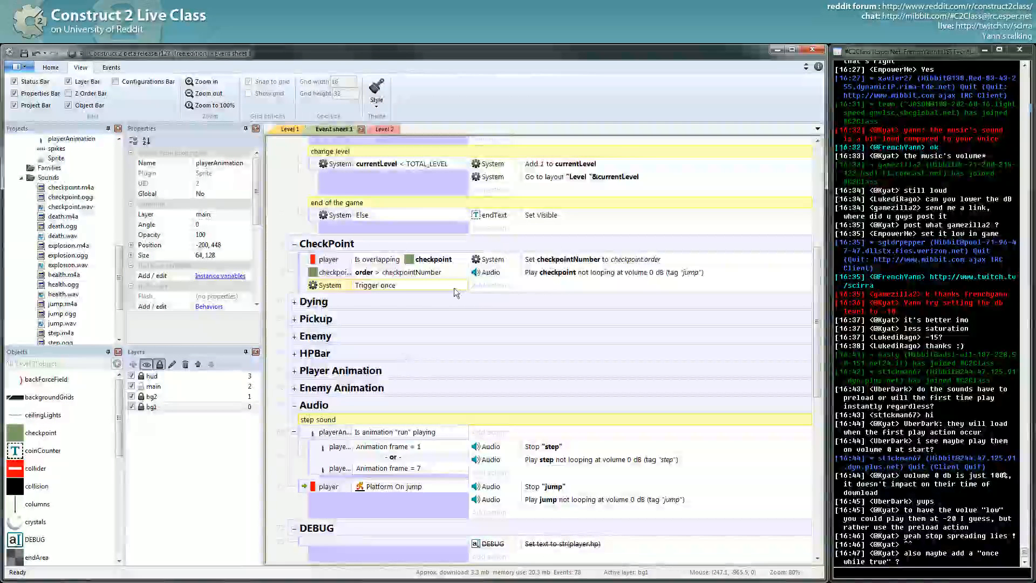
{"action": "left_click", "coordinate": [548, 274]}
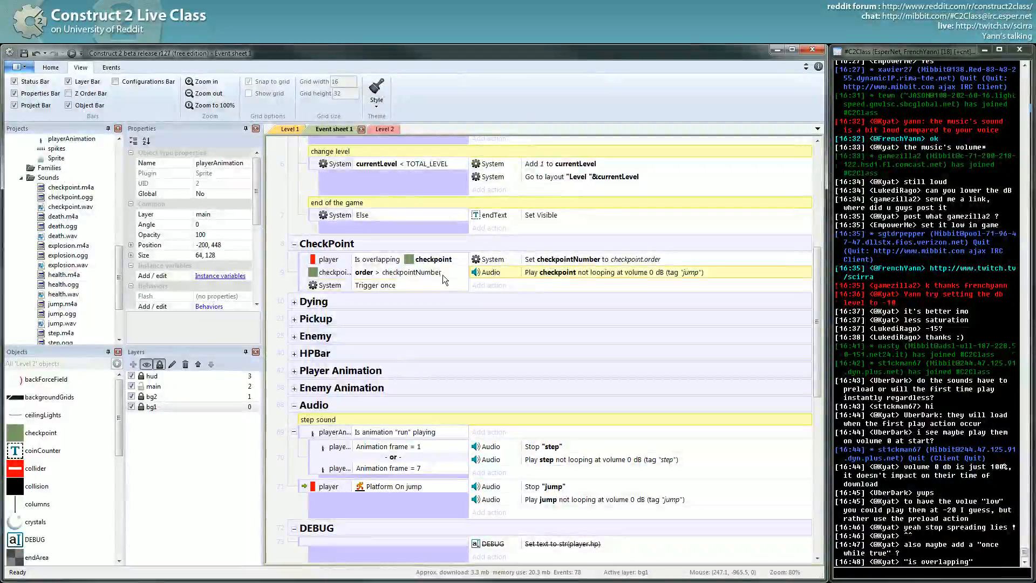
{"action": "left_click", "coordinate": [413, 286]}
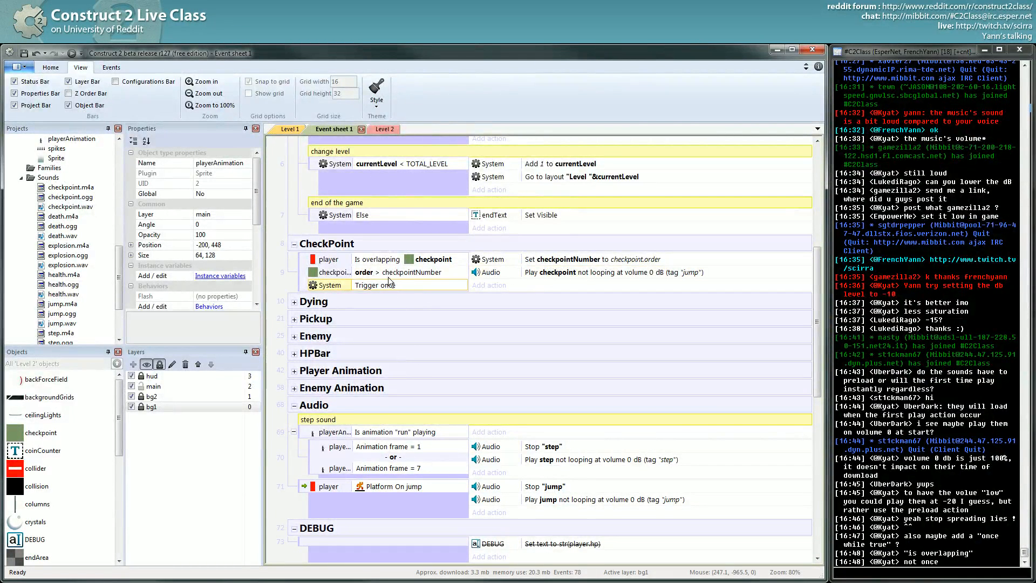
Delete the Trigger once condition from the CheckPoint event and review its remaining order condition and checkpointNumber action
{"action": "key", "text": "Delete"}
{"action": "left_click", "coordinate": [553, 259]}
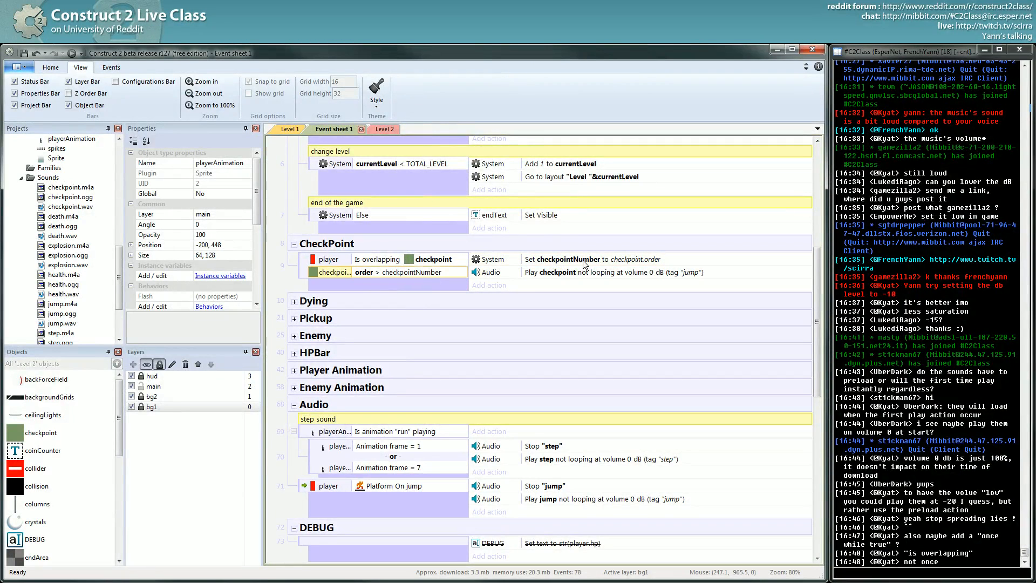
{"action": "left_click", "coordinate": [401, 273]}
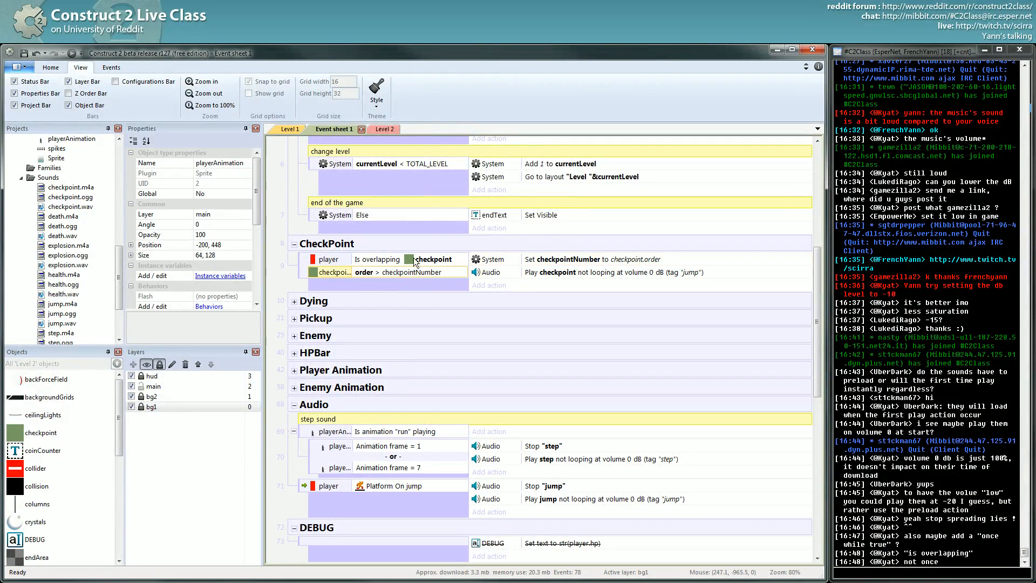
{"action": "left_click", "coordinate": [635, 261]}
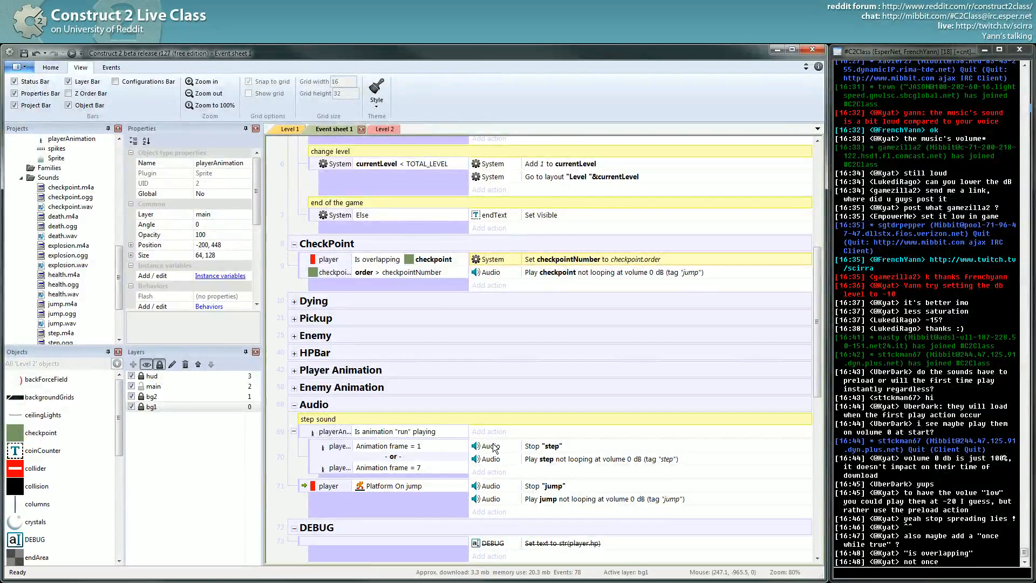
{"action": "double_click", "coordinate": [395, 272]}
{"action": "left_click", "coordinate": [433, 254]}
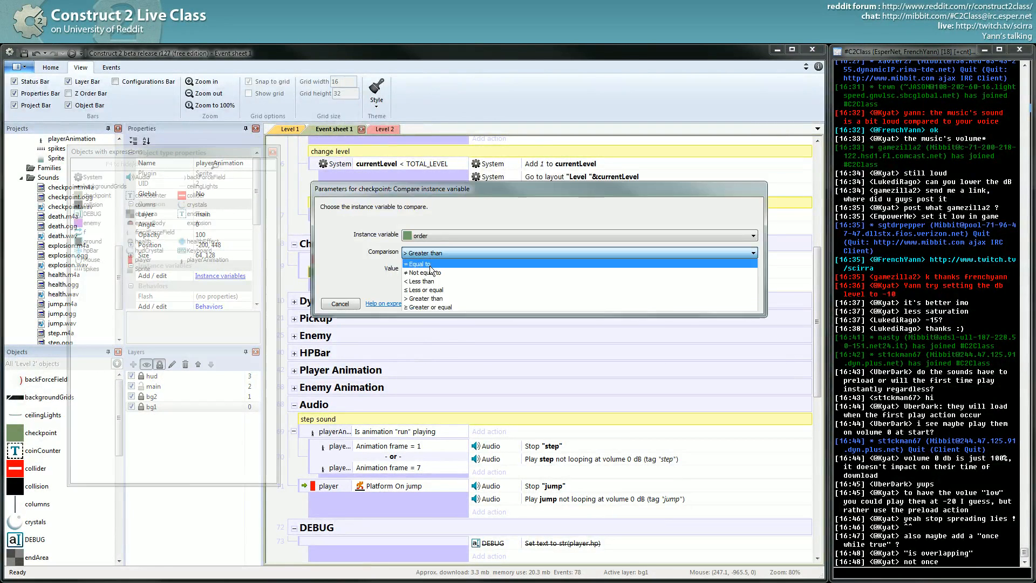
{"action": "left_click", "coordinate": [430, 307]}
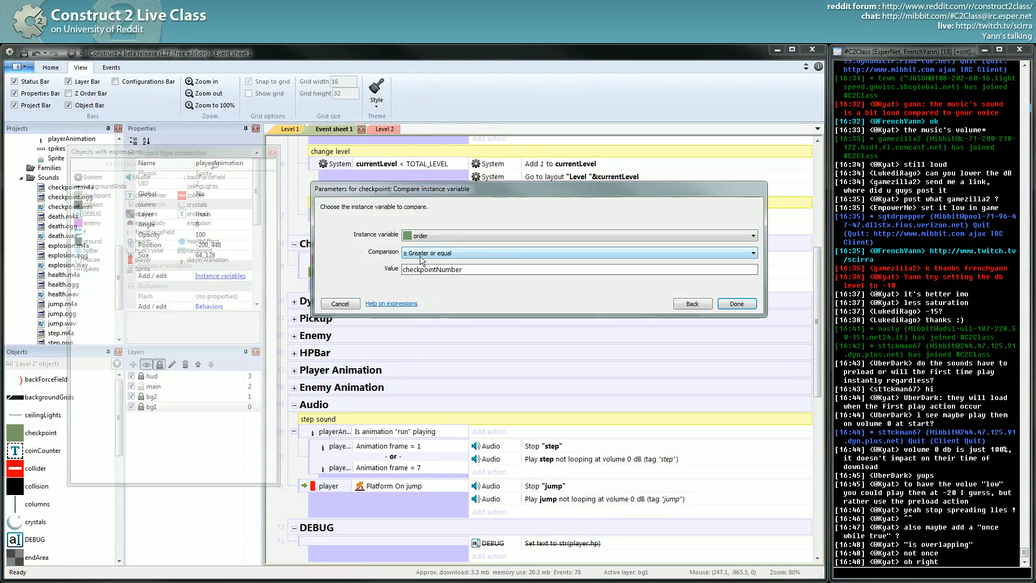
{"action": "left_click", "coordinate": [341, 304]}
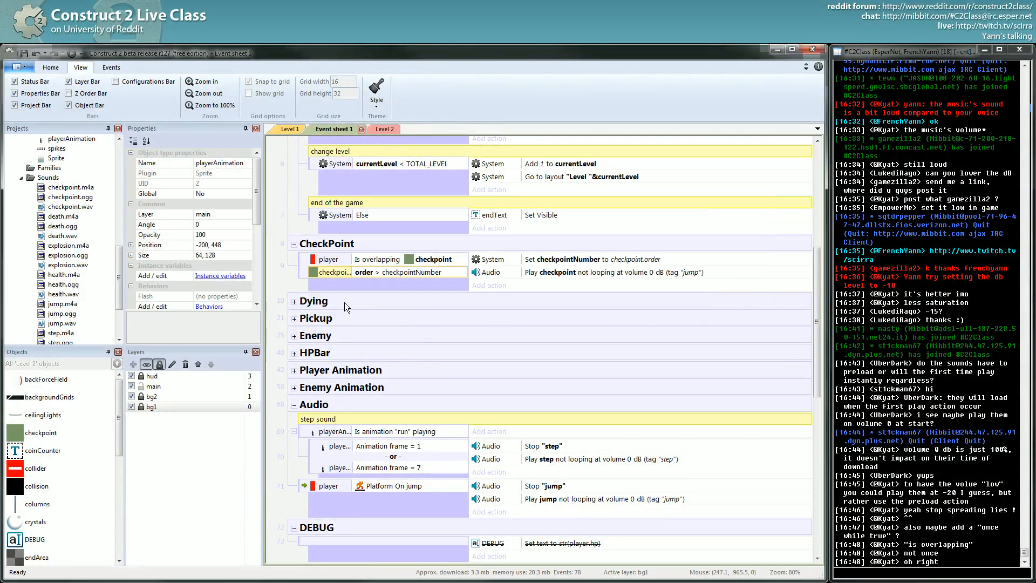
Open the Level 2 layout and move the checkpoint sprite to position 1536, 512, over the middle platform
{"action": "scroll", "coordinate": [443, 311], "scroll_direction": "down", "scroll_amount": 3}
{"action": "scroll", "coordinate": [443, 311], "scroll_direction": "down", "scroll_amount": 2}
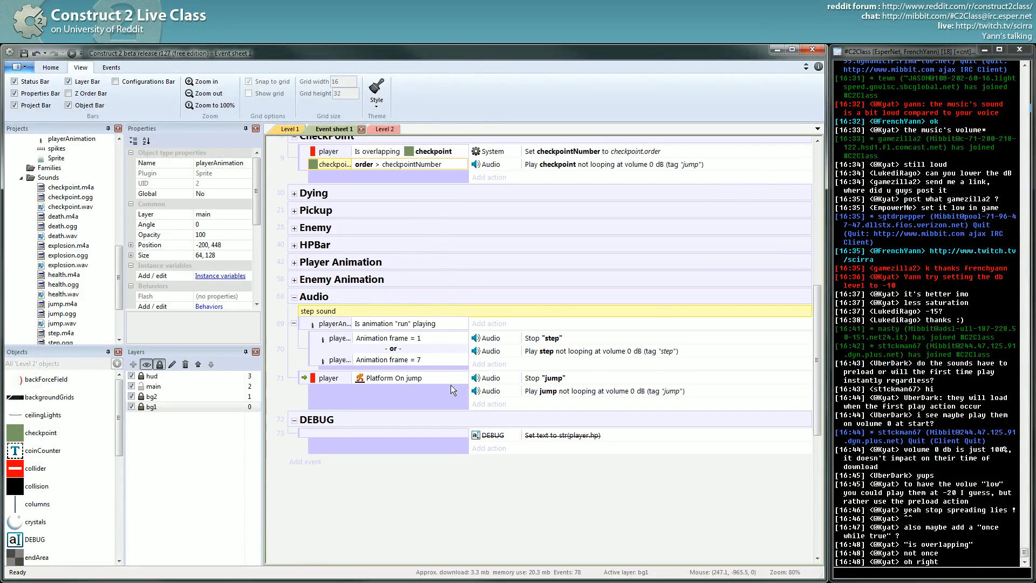
{"action": "mouse_move", "coordinate": [118, 297]}
{"action": "left_mouse_down"}
{"action": "mouse_move", "coordinate": [119, 311]}
{"action": "mouse_move", "coordinate": [119, 285]}
{"action": "mouse_move", "coordinate": [118, 293]}
{"action": "left_mouse_up"}
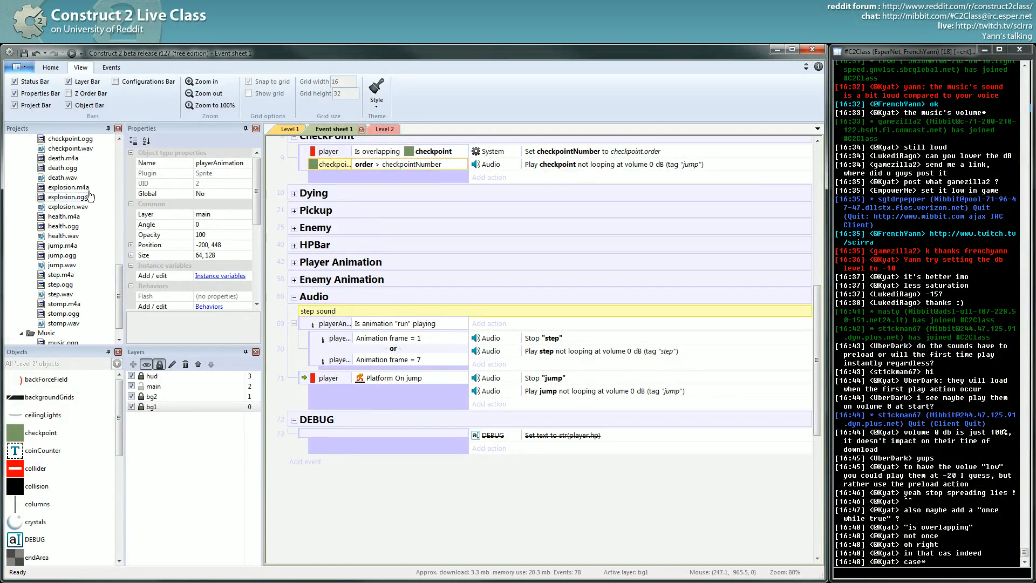
{"action": "scroll", "coordinate": [119, 303], "scroll_direction": "up", "scroll_amount": 1}
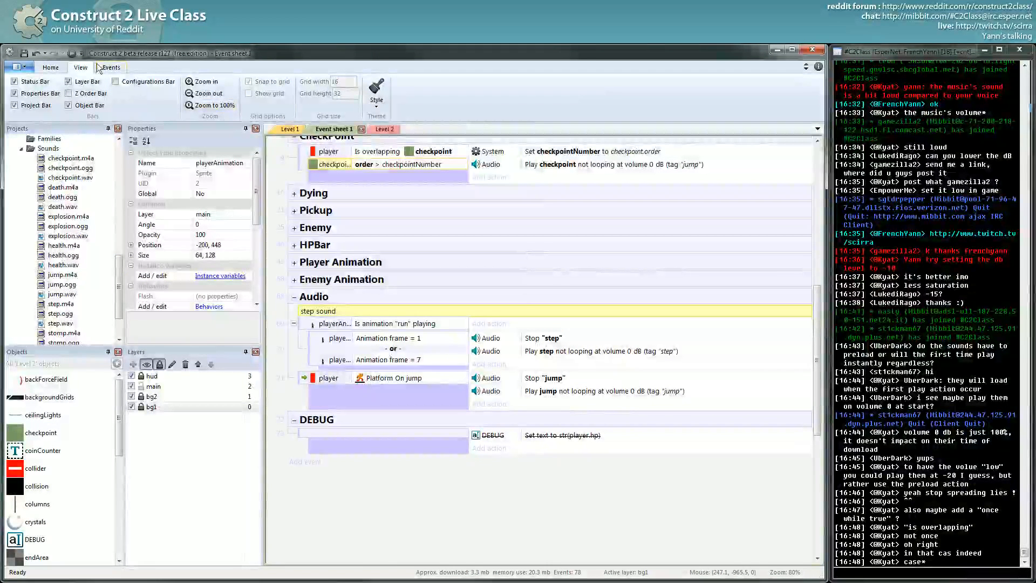
{"action": "left_click", "coordinate": [290, 129]}
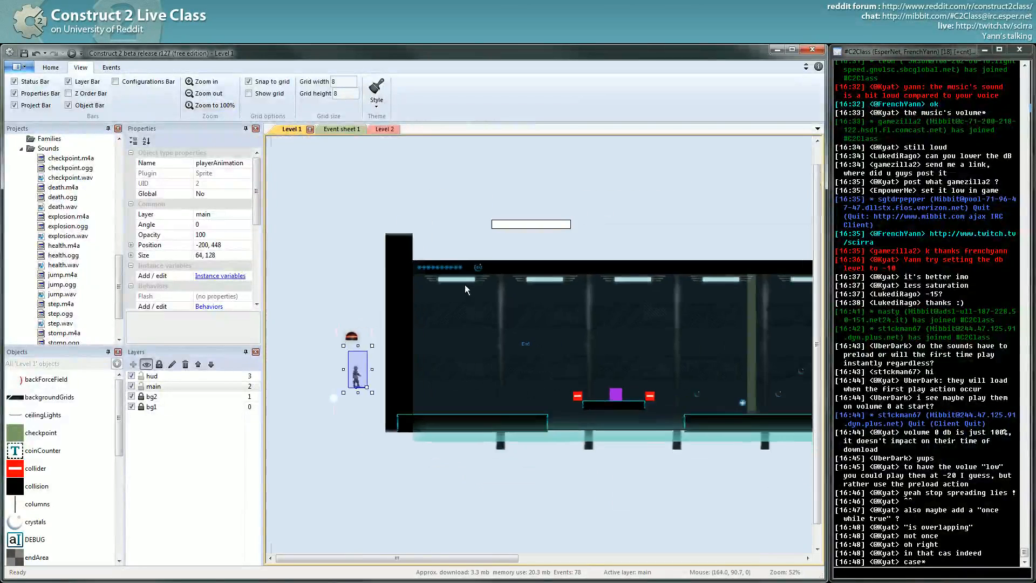
{"action": "left_click", "coordinate": [384, 129]}
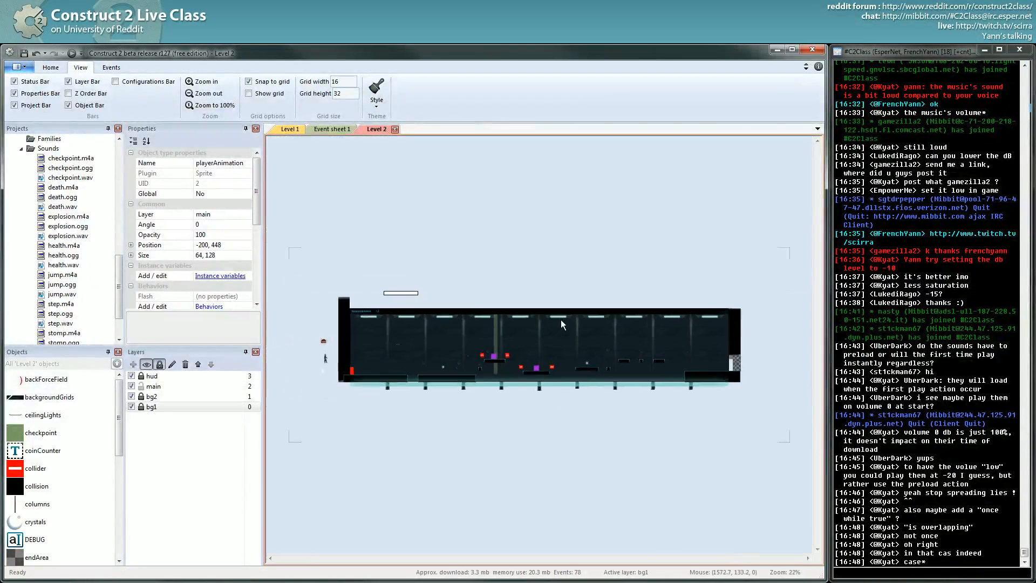
{"action": "left_click_drag", "start_coordinate": [491, 332], "coordinate": [537, 334]}
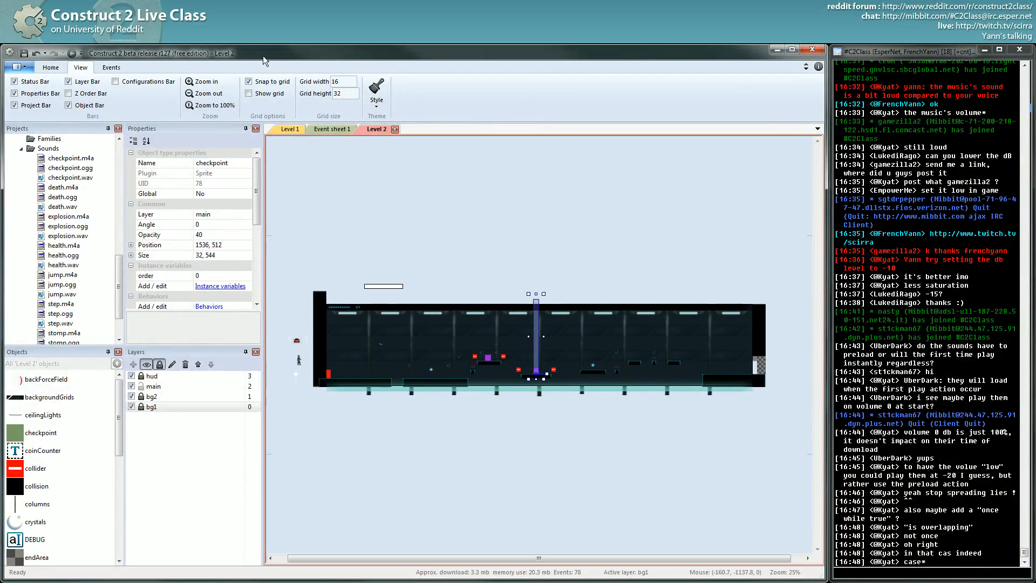
Move the enemy and its two colliders from the checkpoint's platform to the next one, and place that platform's health pickup at the checkpoint
{"action": "left_click", "coordinate": [537, 372]}
{"action": "scroll", "coordinate": [543, 387], "scroll_direction": "up", "scroll_amount": 2, "text": "ctrl"}
{"action": "scroll", "coordinate": [545, 393], "scroll_direction": "up", "scroll_amount": 1, "text": "ctrl"}
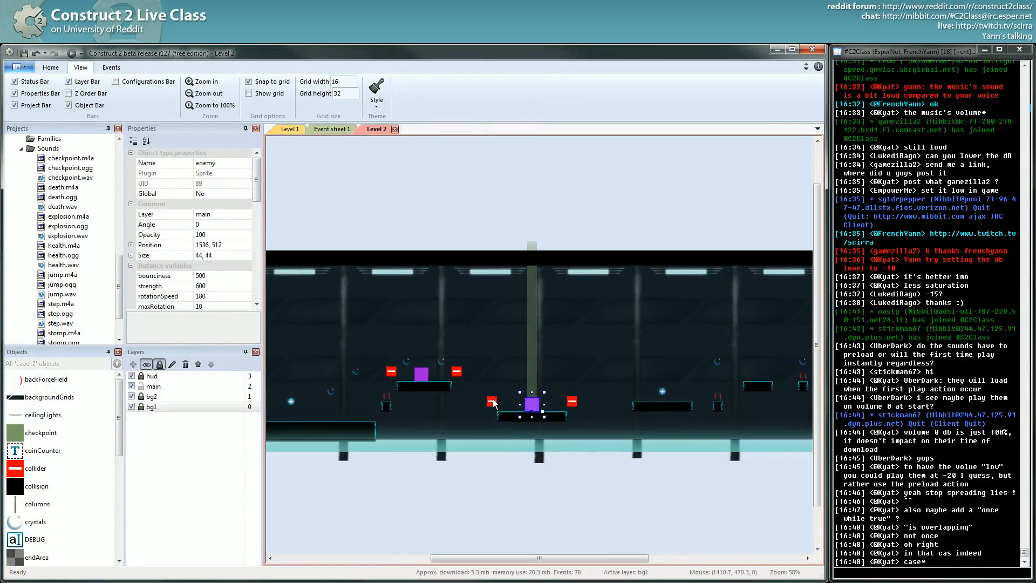
{"action": "left_click", "coordinate": [492, 401]}
{"action": "left_click", "coordinate": [528, 405], "text": "shift"}
{"action": "mouse_move", "coordinate": [569, 406]}
{"action": "left_mouse_down"}
{"action": "mouse_move", "coordinate": [700, 393]}
{"action": "mouse_move", "coordinate": [523, 396]}
{"action": "left_mouse_up"}
{"action": "left_click", "coordinate": [696, 401]}
{"action": "left_click", "coordinate": [619, 394]}
{"action": "left_click_drag", "start_coordinate": [620, 393], "coordinate": [699, 396]}
{"action": "left_click", "coordinate": [675, 406]}
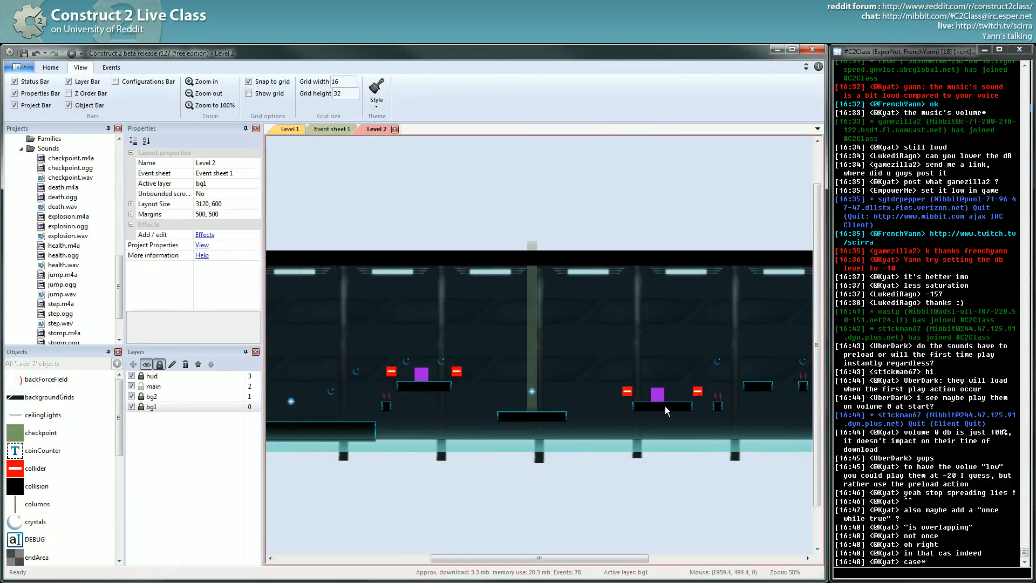
{"action": "left_click", "coordinate": [659, 397]}
{"action": "left_click", "coordinate": [628, 392]}
{"action": "scroll", "coordinate": [642, 413], "scroll_direction": "up", "scroll_amount": 5, "text": "ctrl"}
{"action": "scroll", "coordinate": [602, 393], "scroll_direction": "down", "scroll_amount": 7, "text": "ctrl"}
{"action": "left_click", "coordinate": [598, 462]}
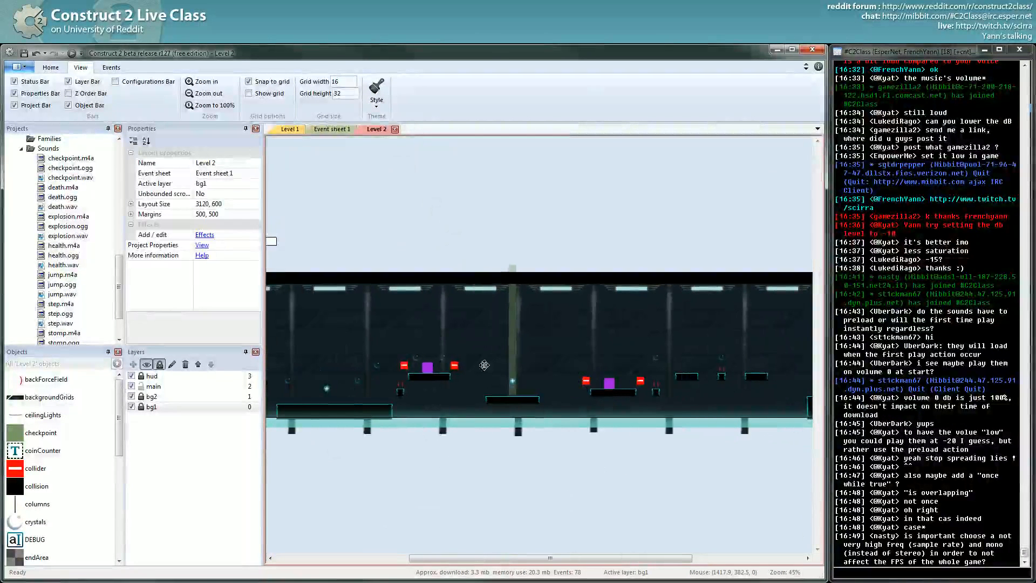
{"action": "middle_click_drag", "start_coordinate": [484, 365], "coordinate": [563, 367]}
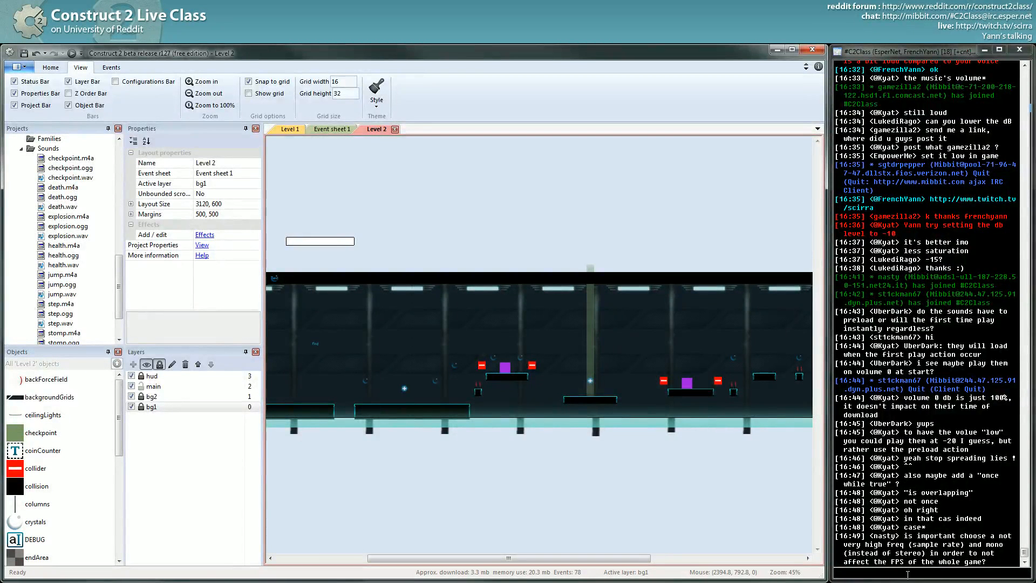
Highlight the chat question about choosing a low sample rate and mono sound to protect the game's FPS
{"action": "double_click", "coordinate": [898, 562]}
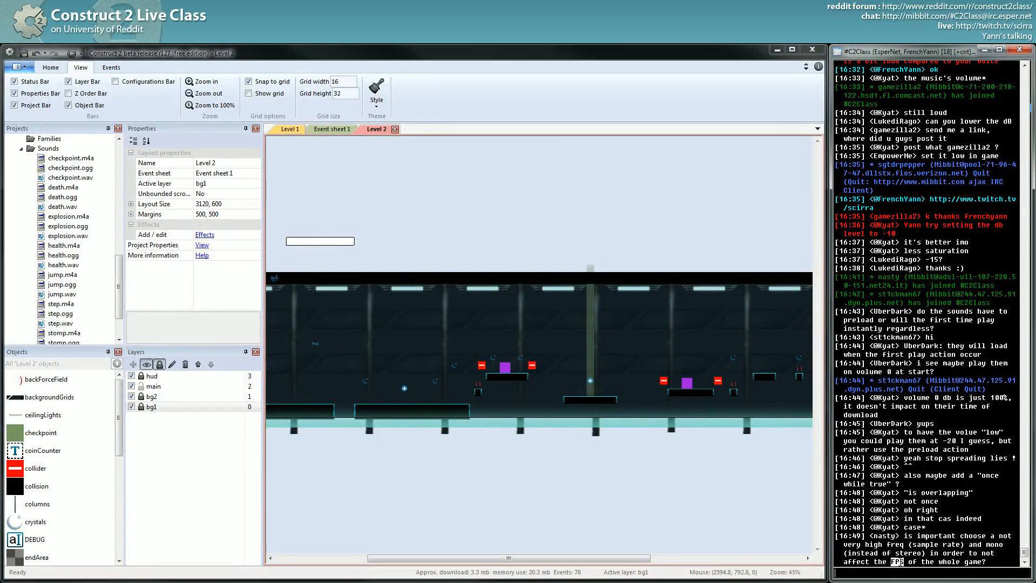
{"action": "left_click_drag", "start_coordinate": [901, 561], "coordinate": [900, 560]}
{"action": "left_click_drag", "start_coordinate": [905, 537], "coordinate": [988, 563]}
{"action": "left_click_drag", "start_coordinate": [906, 538], "coordinate": [925, 555]}
Return to Event sheet 1 and review the Preload step and Preload jump actions in the start of layout event
{"action": "left_click", "coordinate": [331, 129]}
{"action": "scroll", "coordinate": [494, 286], "scroll_direction": "up", "scroll_amount": 3}
{"action": "left_click_drag", "start_coordinate": [817, 320], "coordinate": [817, 189]}
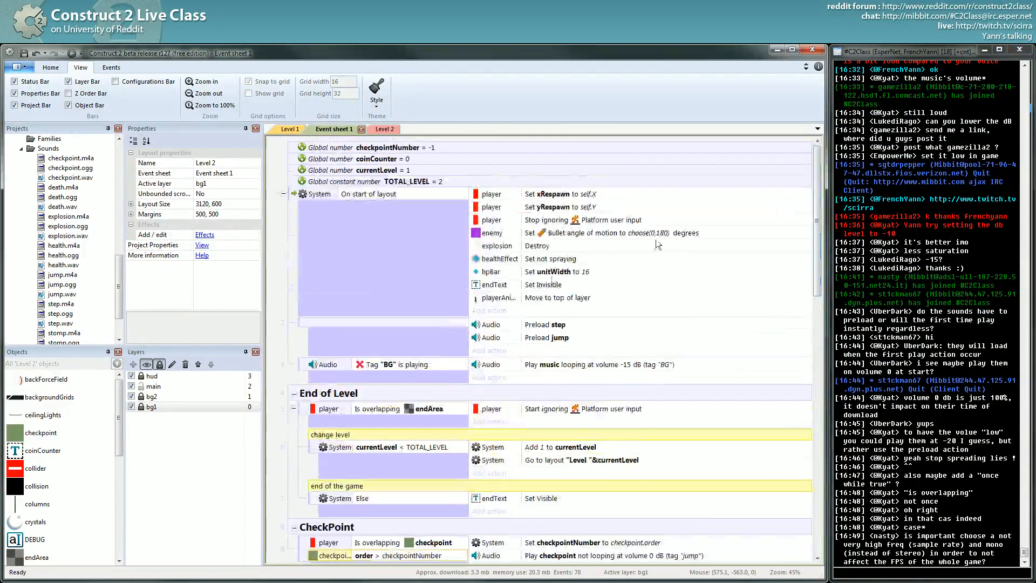
{"action": "left_click", "coordinate": [537, 324]}
{"action": "left_click", "coordinate": [538, 336]}
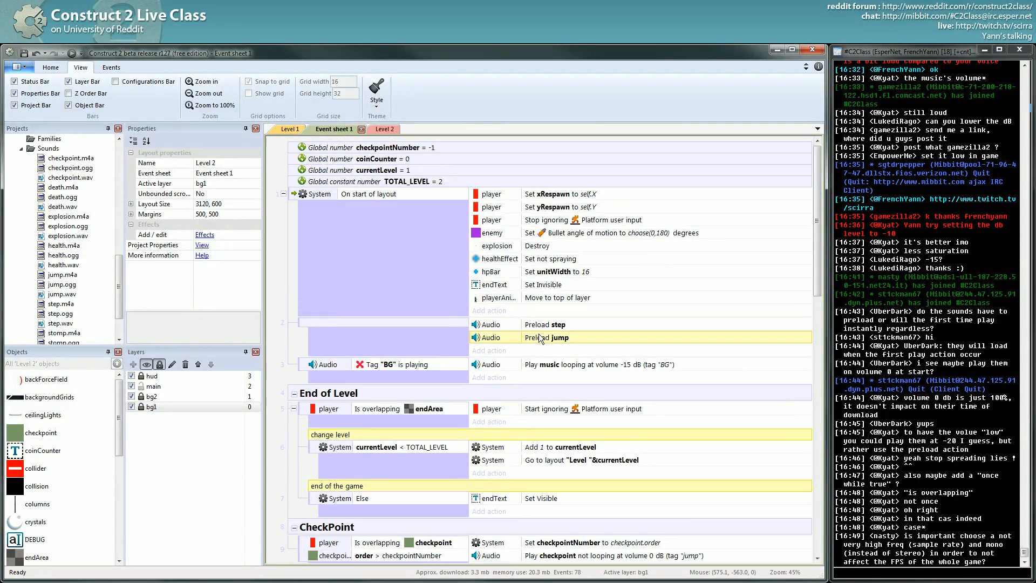
{"action": "left_click", "coordinate": [539, 329]}
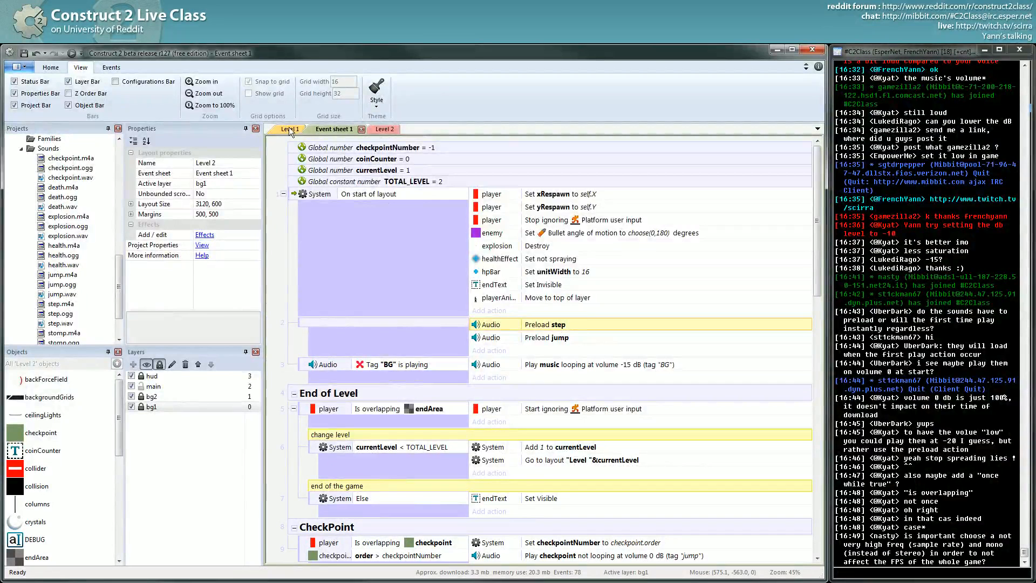
{"action": "left_click", "coordinate": [564, 337], "text": "ctrl"}
{"action": "left_click", "coordinate": [564, 329]}
Switch to the neon-platformer-resources file window, open the sound folder, and check the file sizes of checkpoint.wav and music.ogg
{"action": "key", "text": "alt+Tab"}
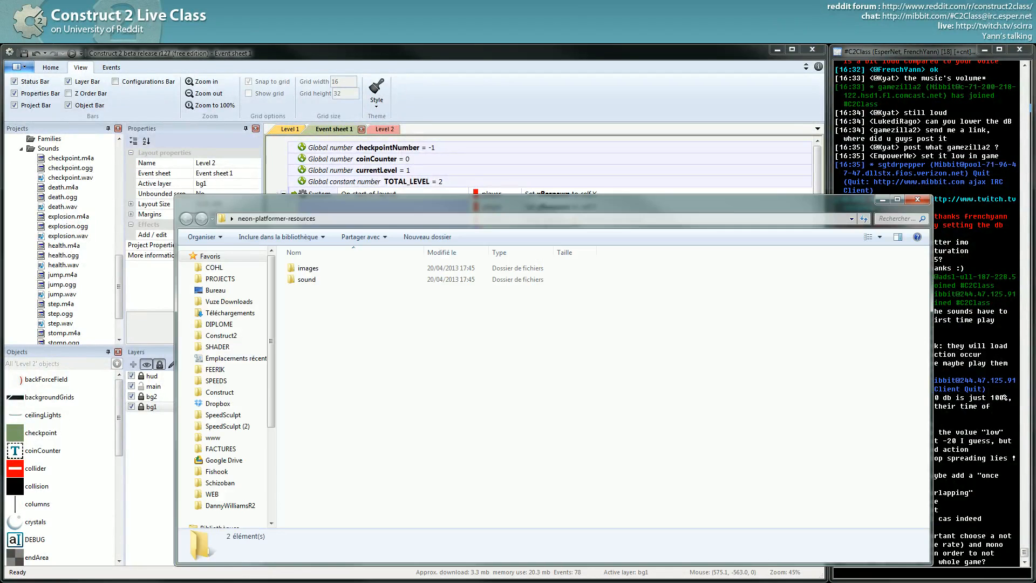
{"action": "double_click", "coordinate": [313, 279]}
{"action": "left_click", "coordinate": [580, 269]}
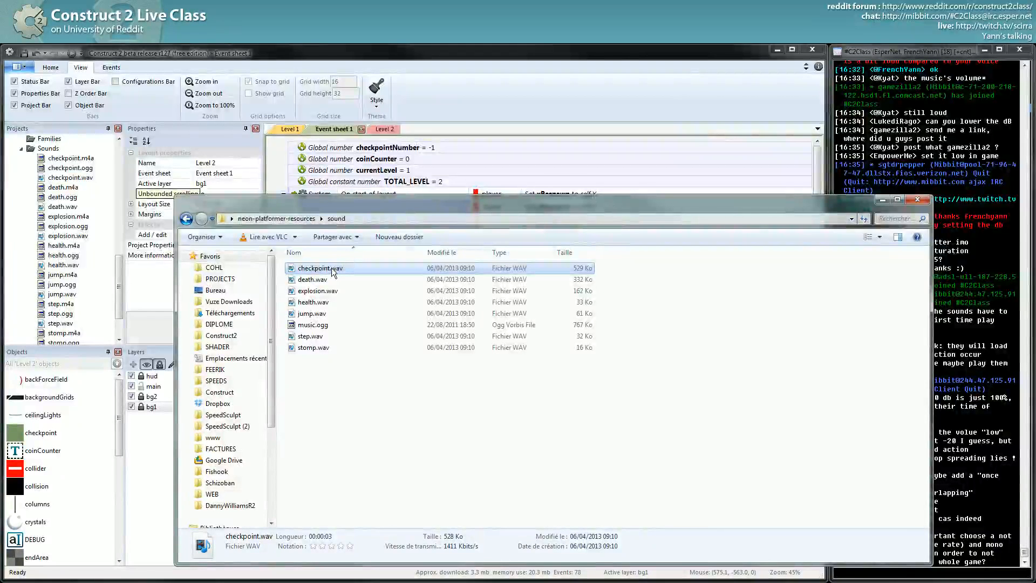
{"action": "left_click", "coordinate": [351, 325]}
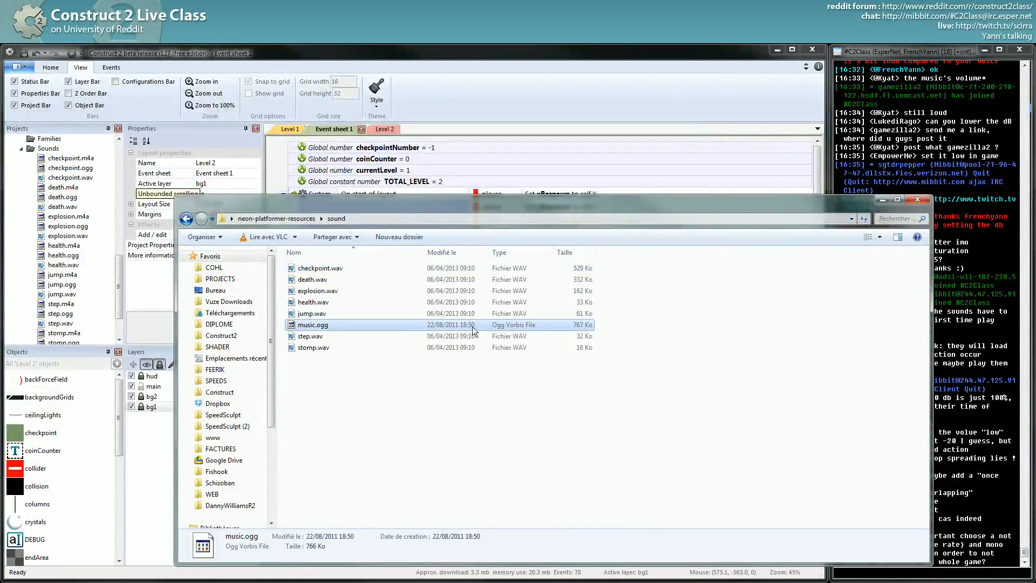
{"action": "left_click_drag", "start_coordinate": [613, 205], "coordinate": [548, 145]}
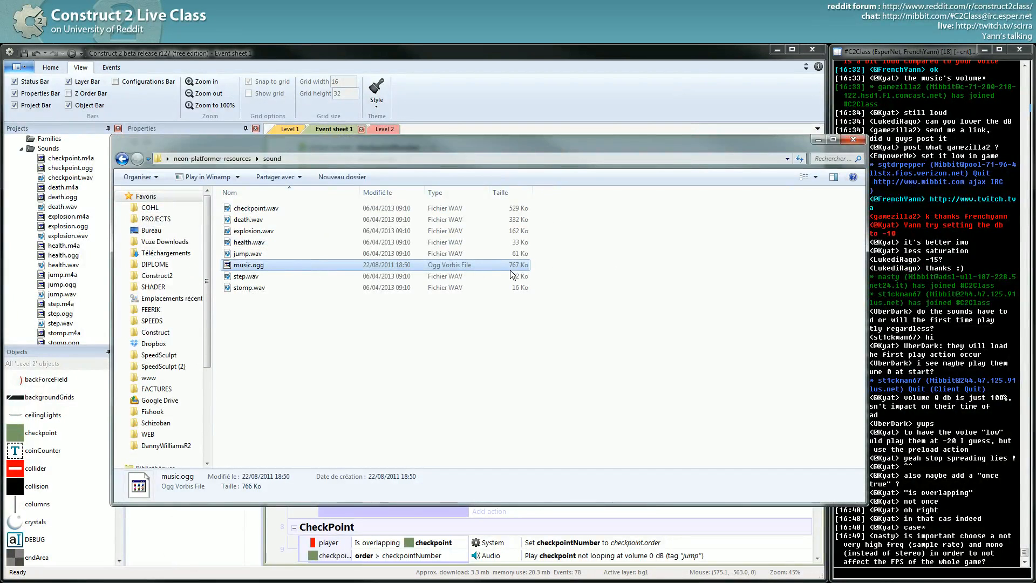
{"action": "left_click", "coordinate": [562, 264]}
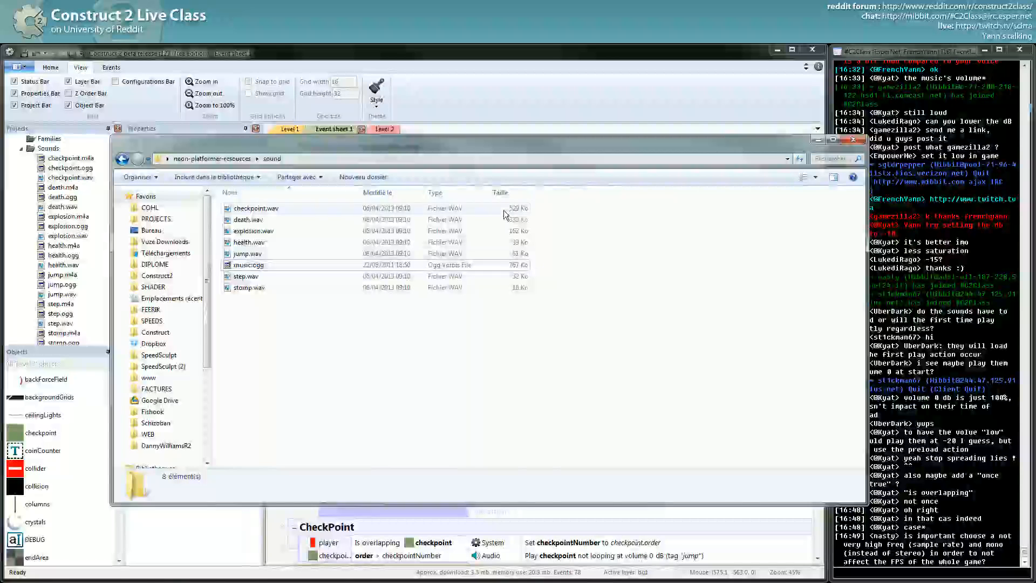
Check the details of the WAV effects from checkpoint to stomp one by one, and minimize the folder window
{"action": "left_click", "coordinate": [272, 211]}
{"action": "left_click", "coordinate": [258, 221]}
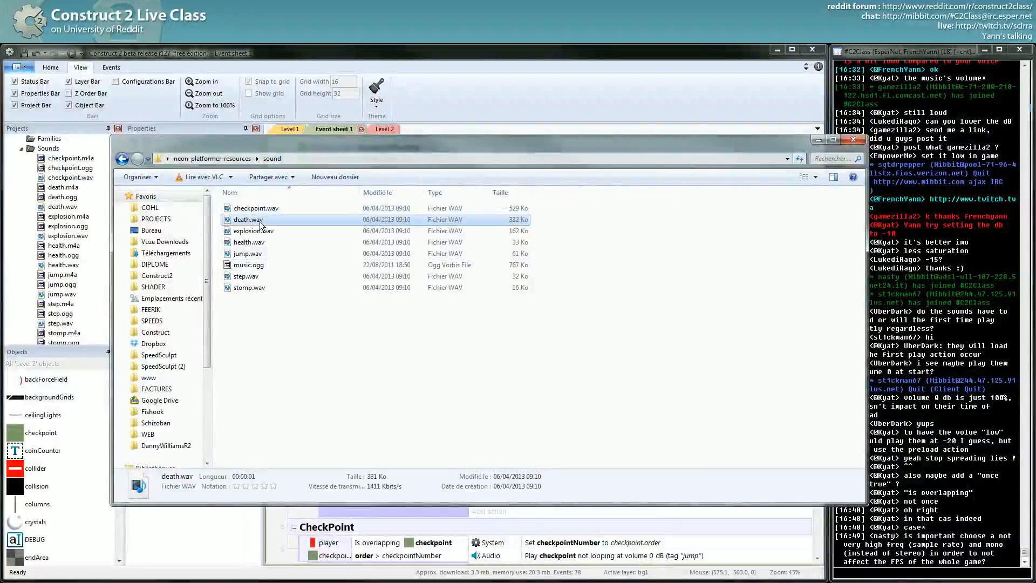
{"action": "left_click", "coordinate": [258, 233]}
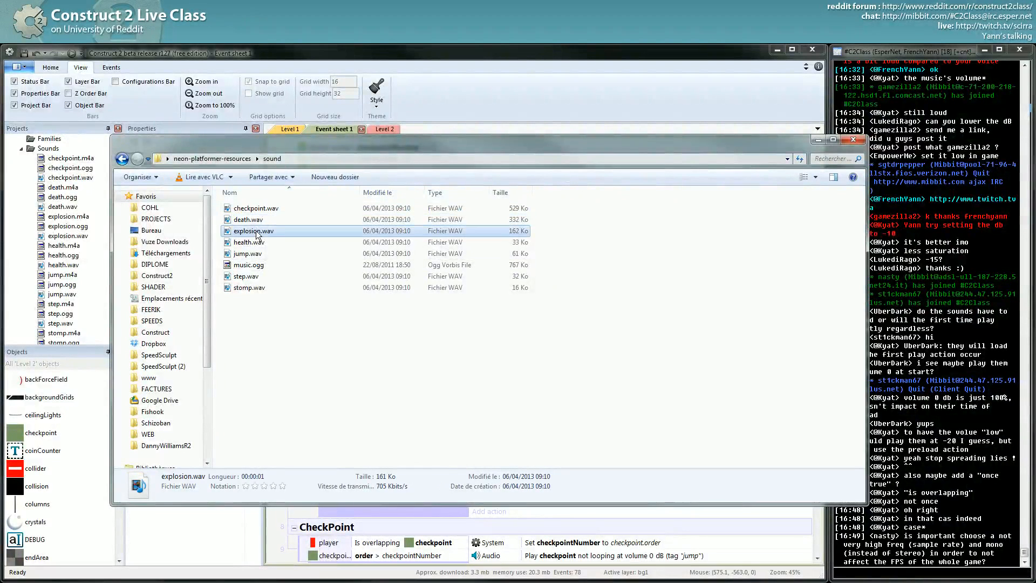
{"action": "left_click", "coordinate": [254, 242]}
{"action": "left_click", "coordinate": [254, 253]}
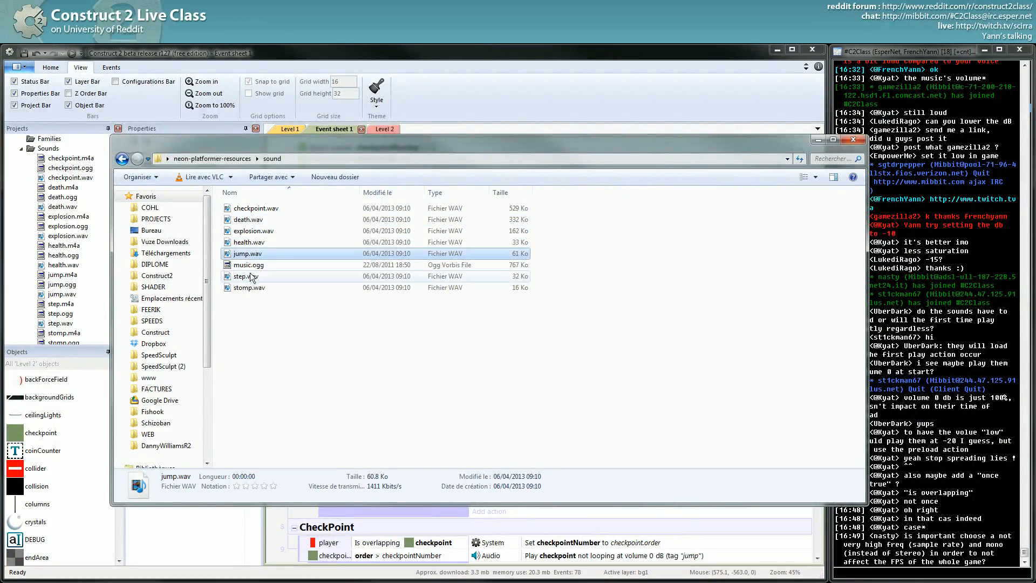
{"action": "left_click", "coordinate": [254, 276]}
{"action": "left_click", "coordinate": [253, 287]}
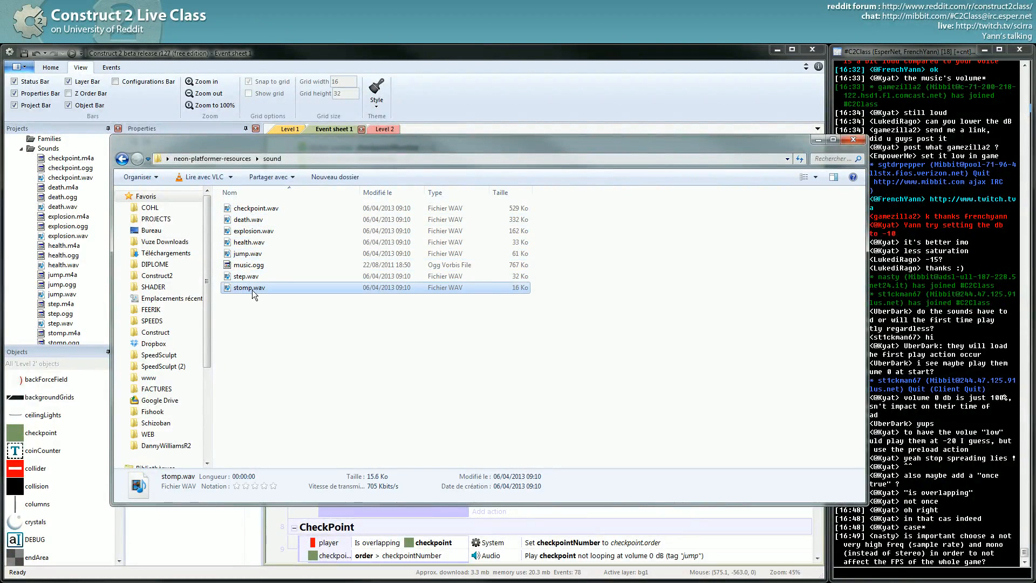
{"action": "left_click", "coordinate": [823, 142]}
Expand the Dying group and its On "death" function event in the event sheet
{"action": "left_click_drag", "start_coordinate": [817, 165], "coordinate": [817, 264]}
{"action": "left_click", "coordinate": [295, 284]}
{"action": "scroll", "coordinate": [340, 228], "scroll_direction": "down", "scroll_amount": 2}
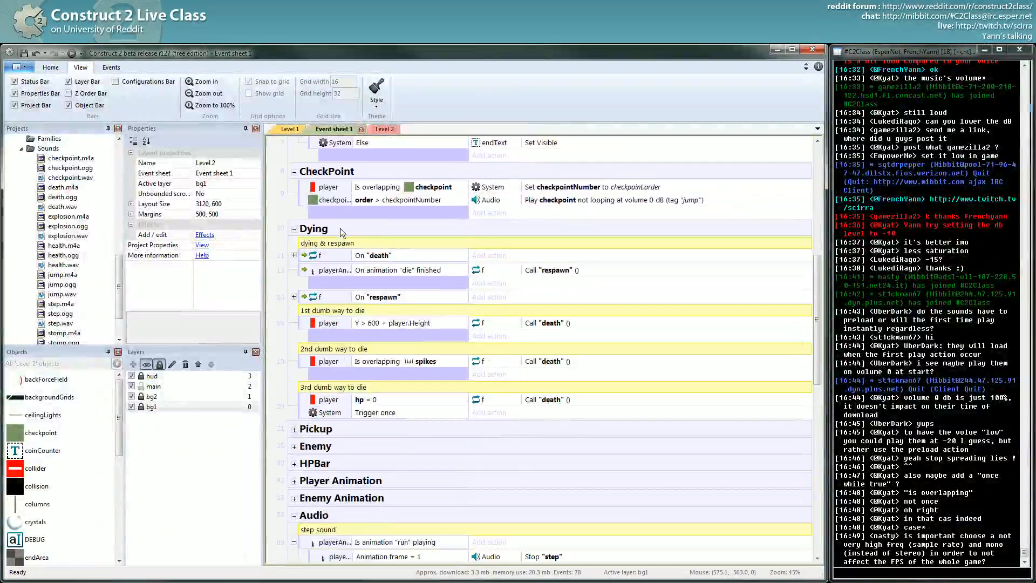
{"action": "left_click", "coordinate": [293, 256]}
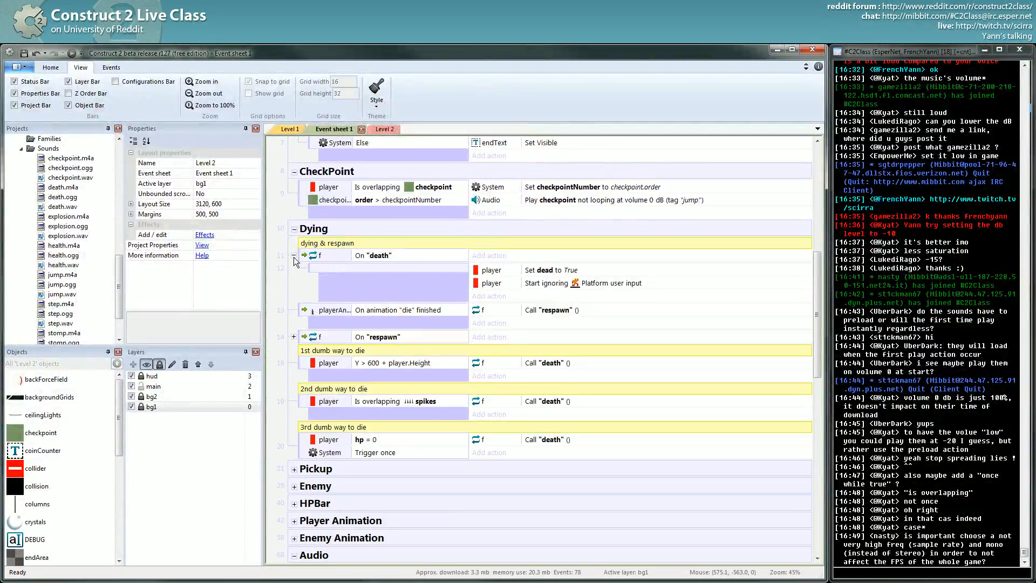
{"action": "scroll", "coordinate": [296, 261], "scroll_direction": "down", "scroll_amount": 1}
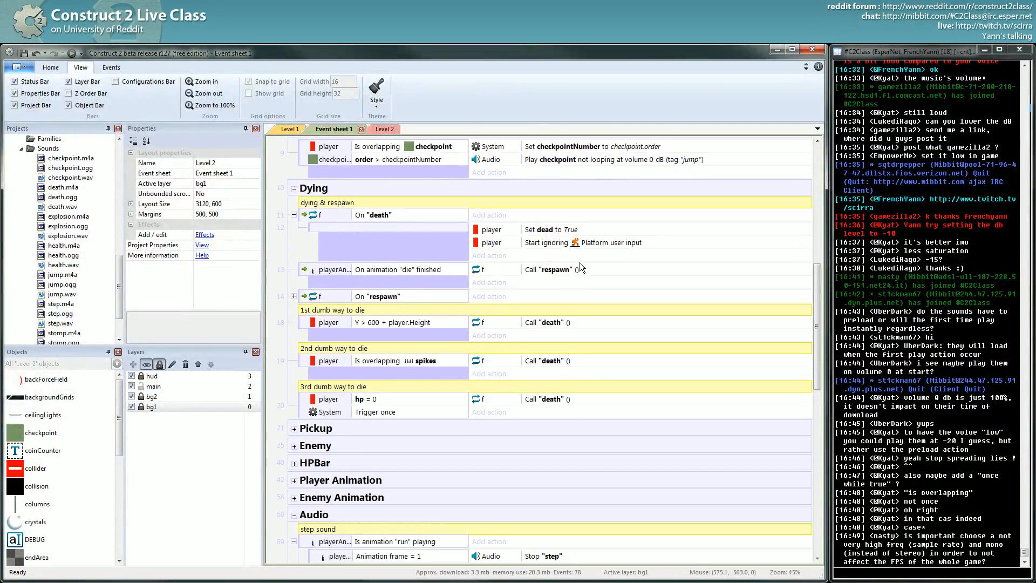
{"action": "left_click", "coordinate": [488, 244]}
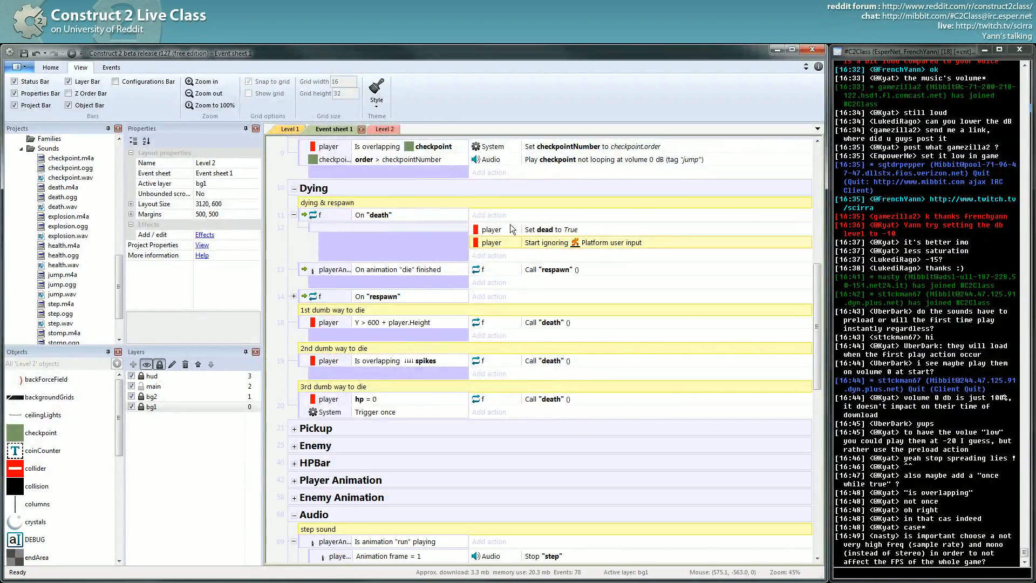
{"action": "left_click", "coordinate": [497, 256]}
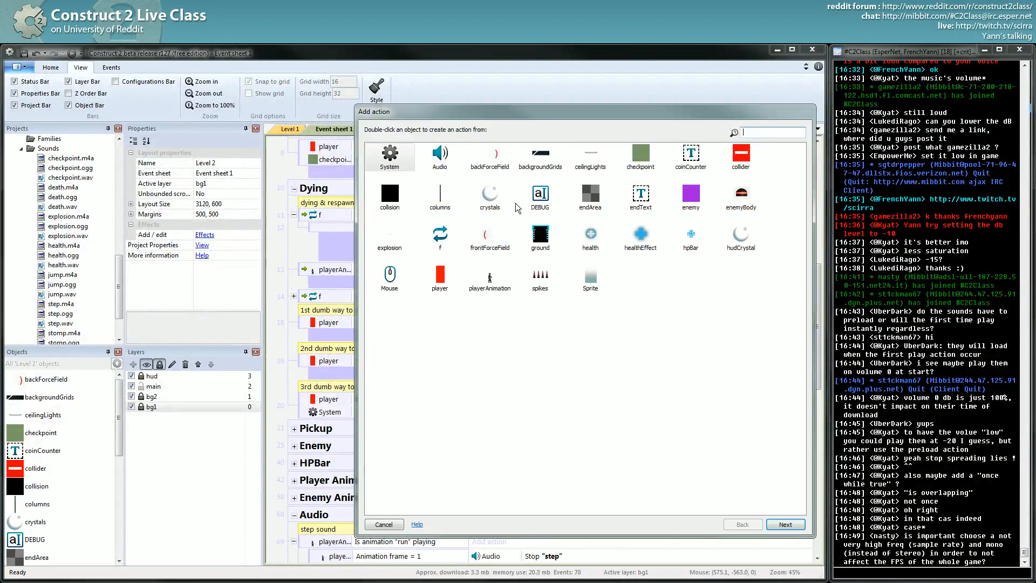
{"action": "double_click", "coordinate": [440, 156]}
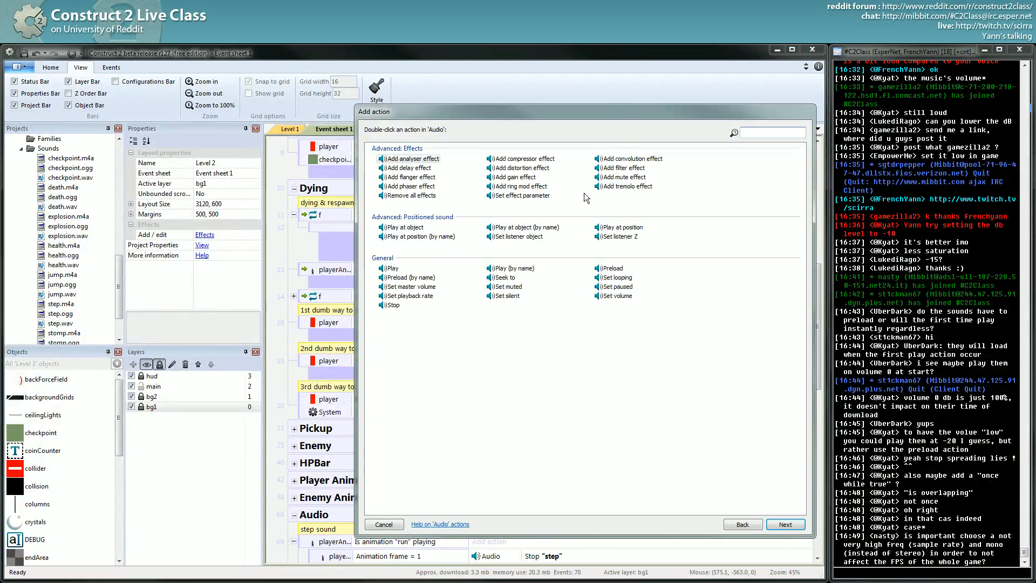
{"action": "left_click", "coordinate": [384, 524]}
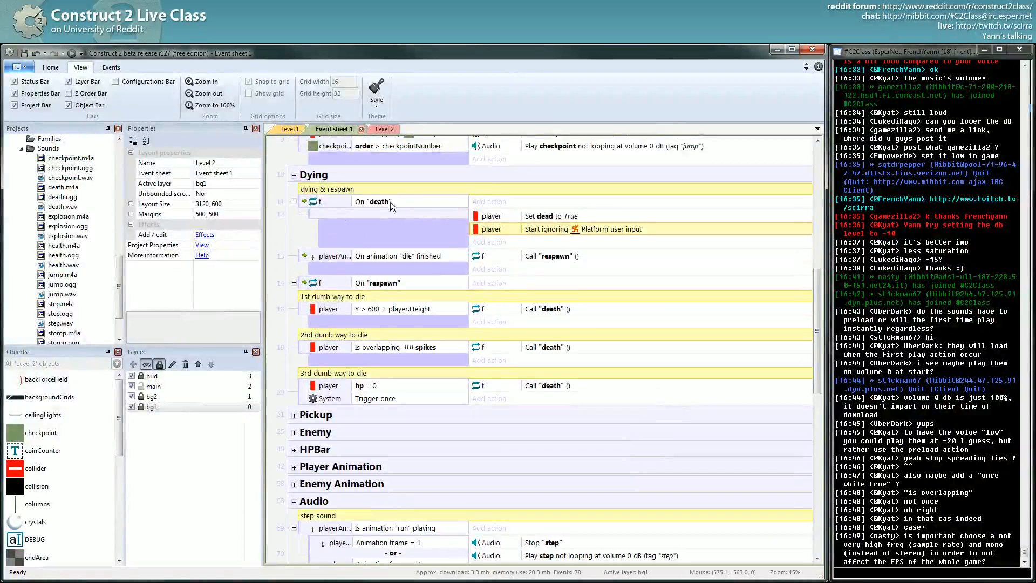
Try copying the On "death" function event into the Audio group below the step sound comment, and delete the copy
{"action": "scroll", "coordinate": [397, 202], "scroll_direction": "down", "scroll_amount": 3}
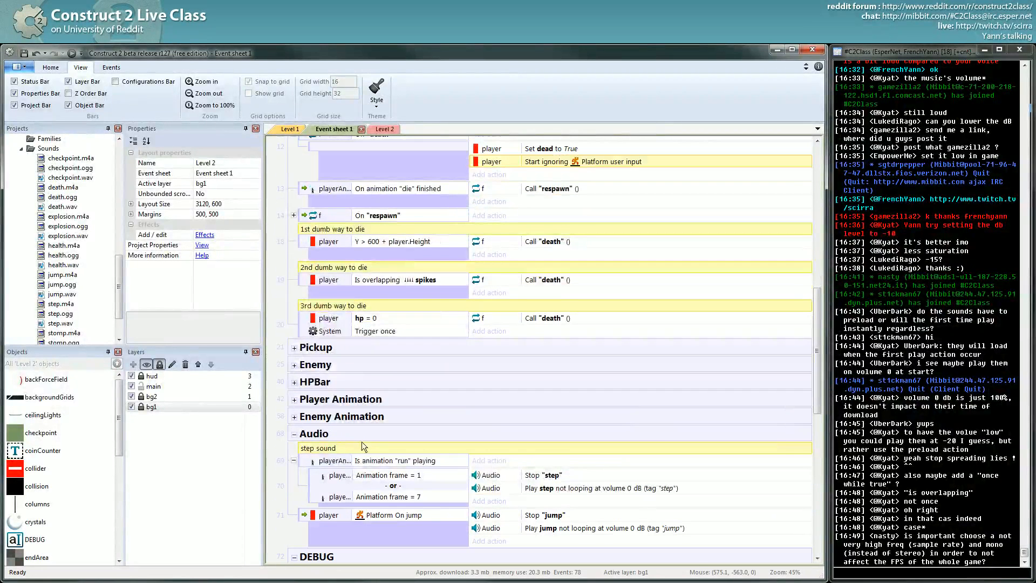
{"action": "scroll", "coordinate": [339, 419], "scroll_direction": "up", "scroll_amount": 2}
{"action": "left_click_drag", "start_coordinate": [308, 187], "coordinate": [308, 498], "text": "ctrl"}
{"action": "left_click", "coordinate": [381, 174]}
{"action": "left_click", "coordinate": [382, 490]}
{"action": "left_click", "coordinate": [555, 507]}
{"action": "left_click", "coordinate": [303, 488]}
{"action": "key", "text": "Delete"}
{"action": "scroll", "coordinate": [345, 484], "scroll_direction": "down", "scroll_amount": 1}
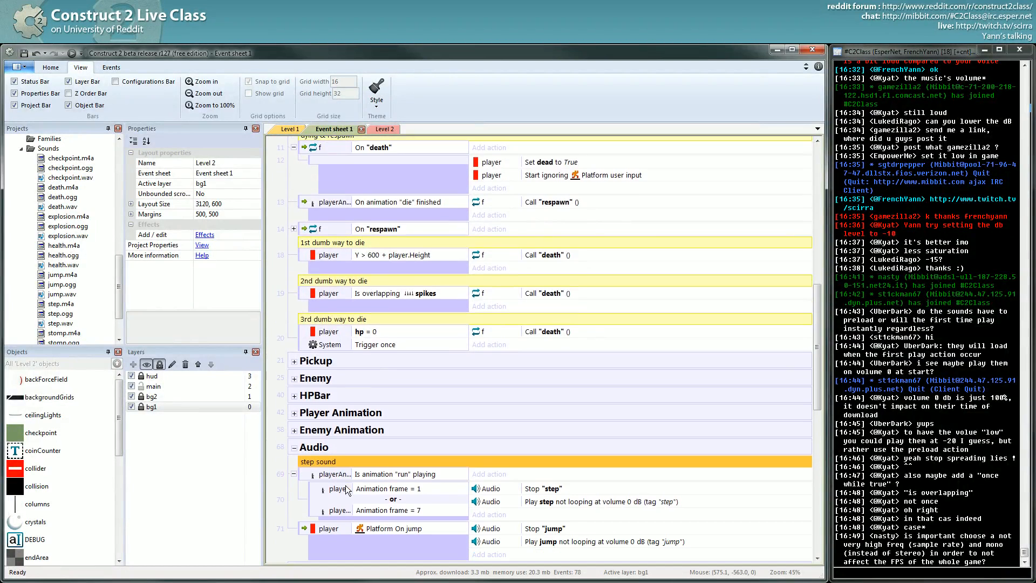
Examine the Call "death" actions of the three dumb ways to die and the On "death" event they trigger
{"action": "scroll", "coordinate": [346, 489], "scroll_direction": "up", "scroll_amount": 1}
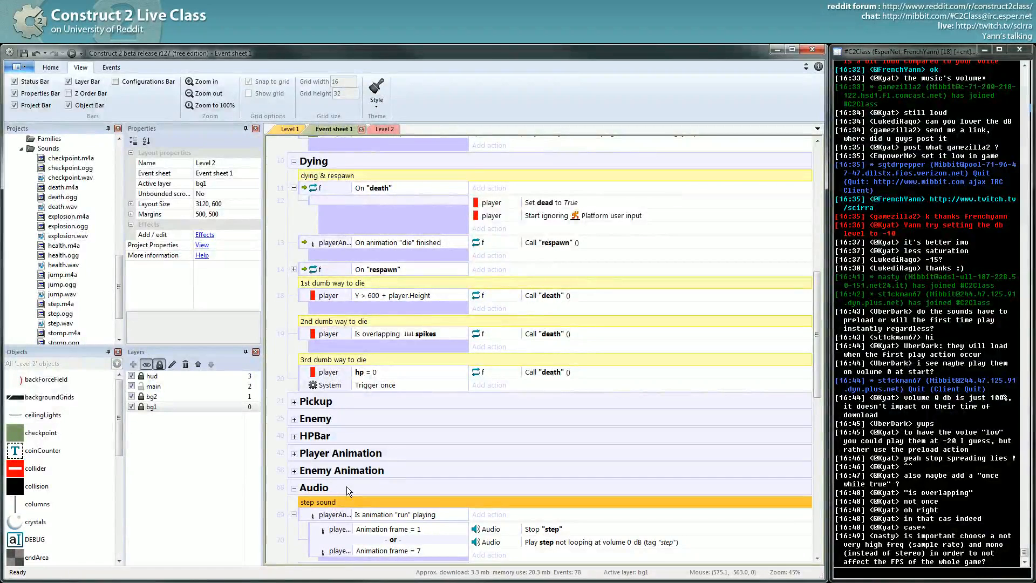
{"action": "scroll", "coordinate": [347, 486], "scroll_direction": "up", "scroll_amount": 1}
{"action": "scroll", "coordinate": [346, 484], "scroll_direction": "up", "scroll_amount": 1}
{"action": "scroll", "coordinate": [346, 484], "scroll_direction": "down", "scroll_amount": 1}
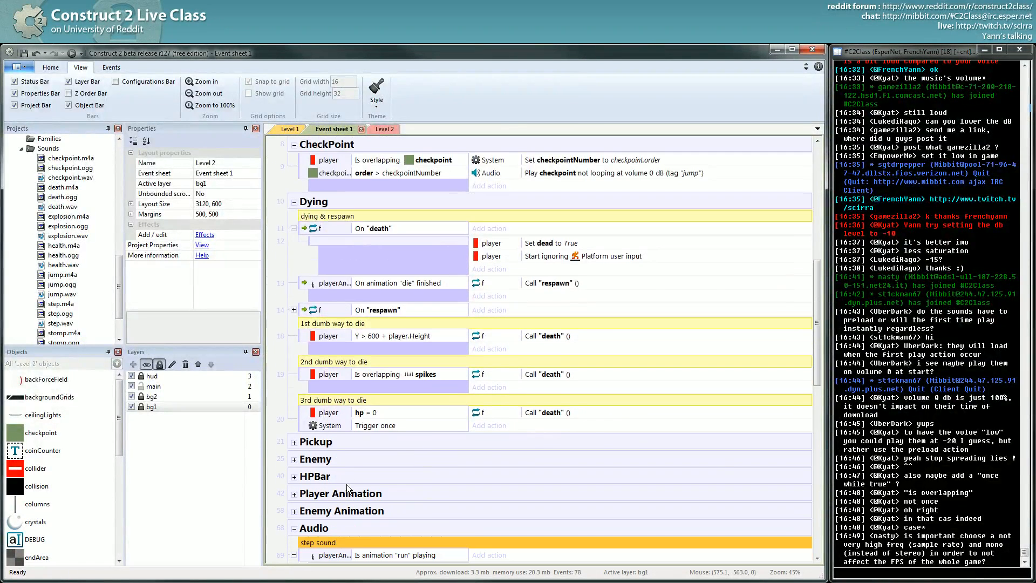
{"action": "left_click", "coordinate": [568, 415]}
{"action": "left_click", "coordinate": [562, 377]}
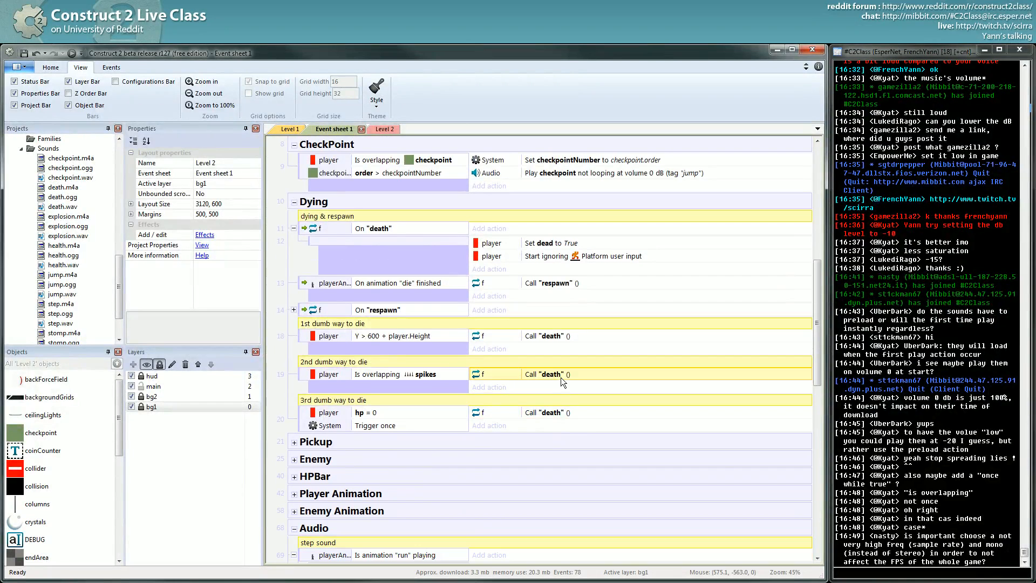
{"action": "left_click", "coordinate": [551, 335]}
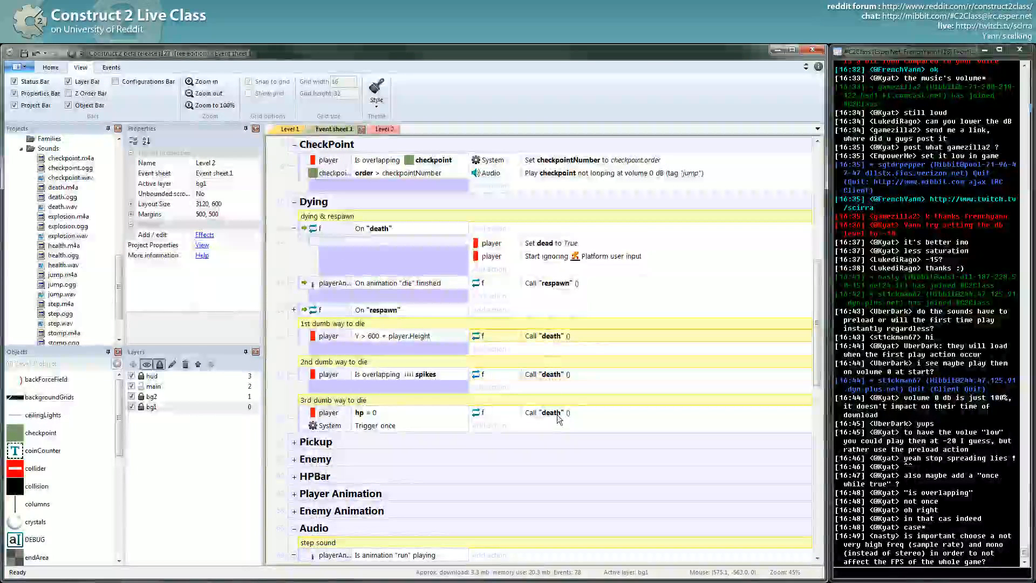
{"action": "scroll", "coordinate": [558, 417], "scroll_direction": "up", "scroll_amount": 1}
{"action": "left_click", "coordinate": [305, 296]}
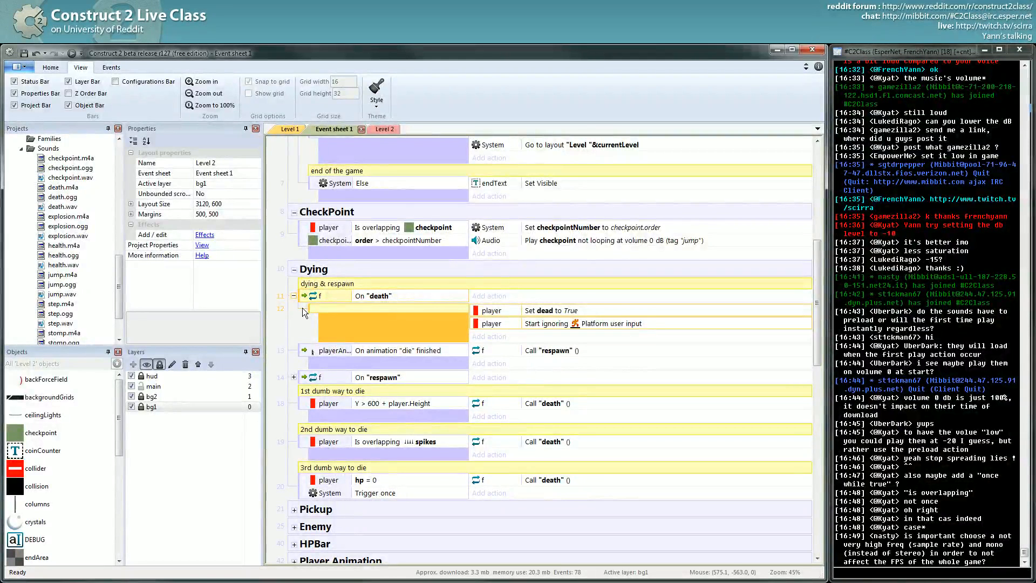
{"action": "left_click", "coordinate": [553, 440]}
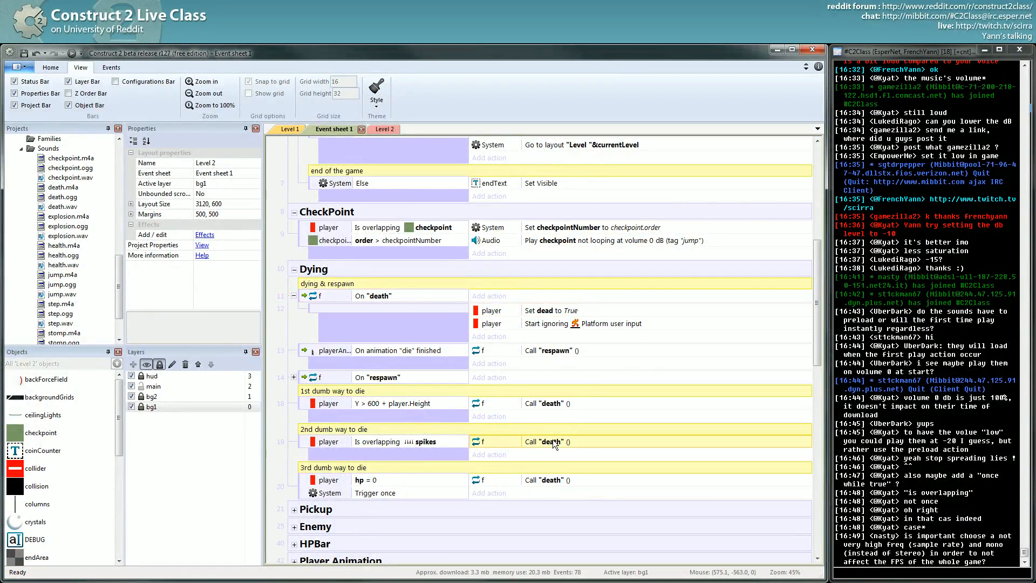
{"action": "left_click", "coordinate": [507, 310]}
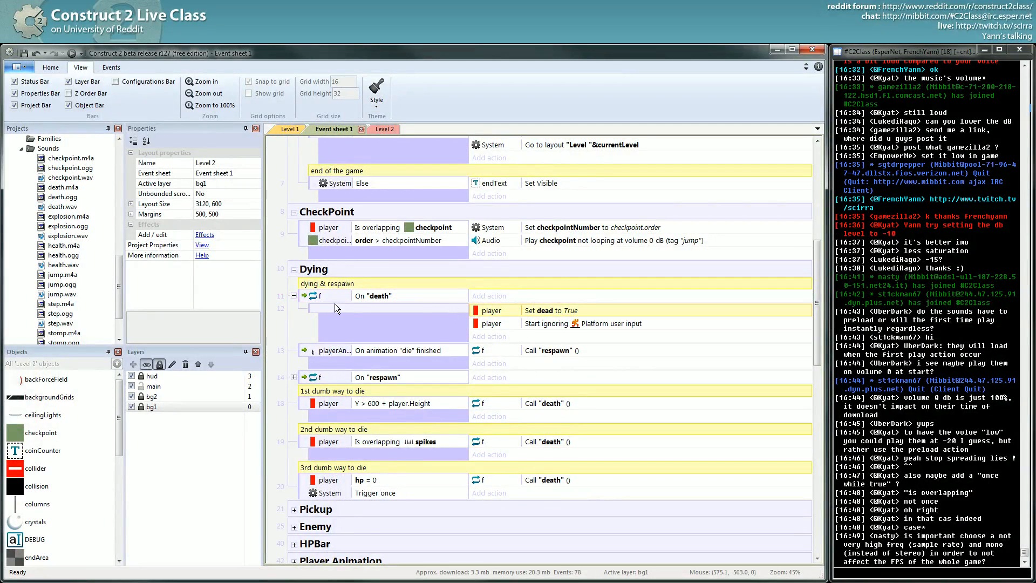
Duplicate the On "death" event inside the Dying group and undo the duplication
{"action": "left_click", "coordinate": [304, 295]}
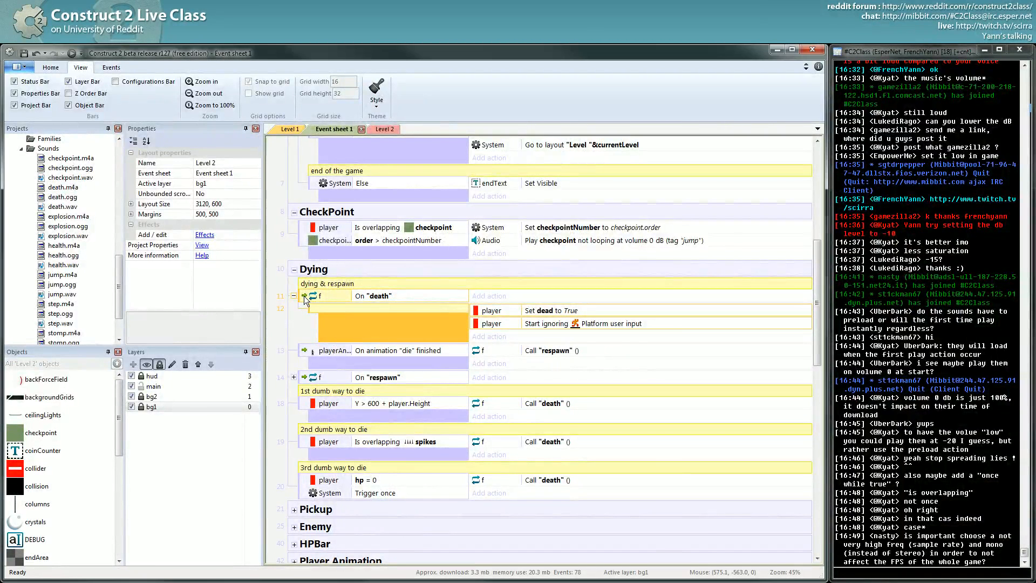
{"action": "left_click_drag", "start_coordinate": [303, 296], "coordinate": [310, 294]}
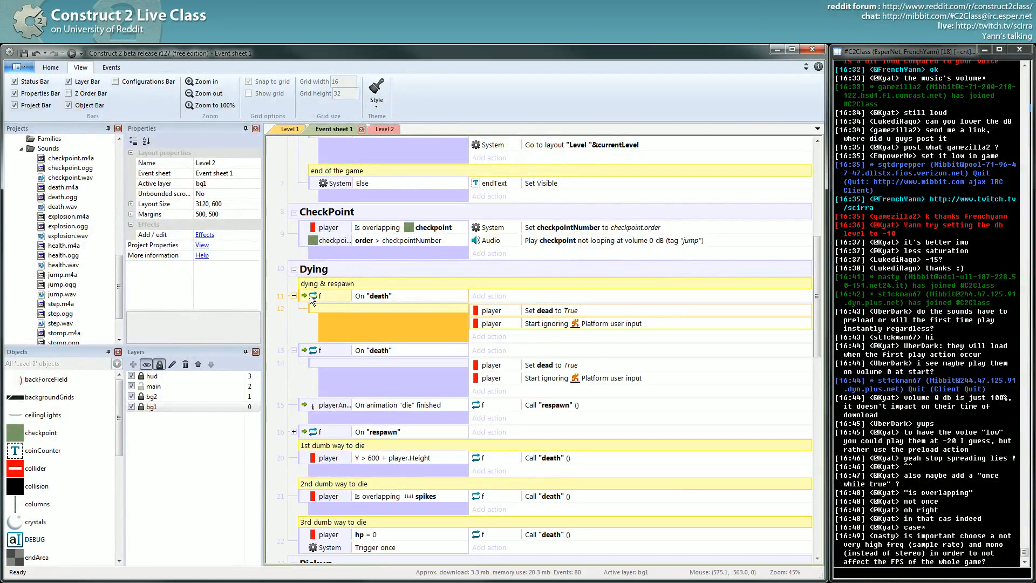
{"action": "key", "text": "ctrl+z"}
Compare the actions of the On "death" event with the step and jump sound events in the Audio group
{"action": "left_click", "coordinate": [536, 312]}
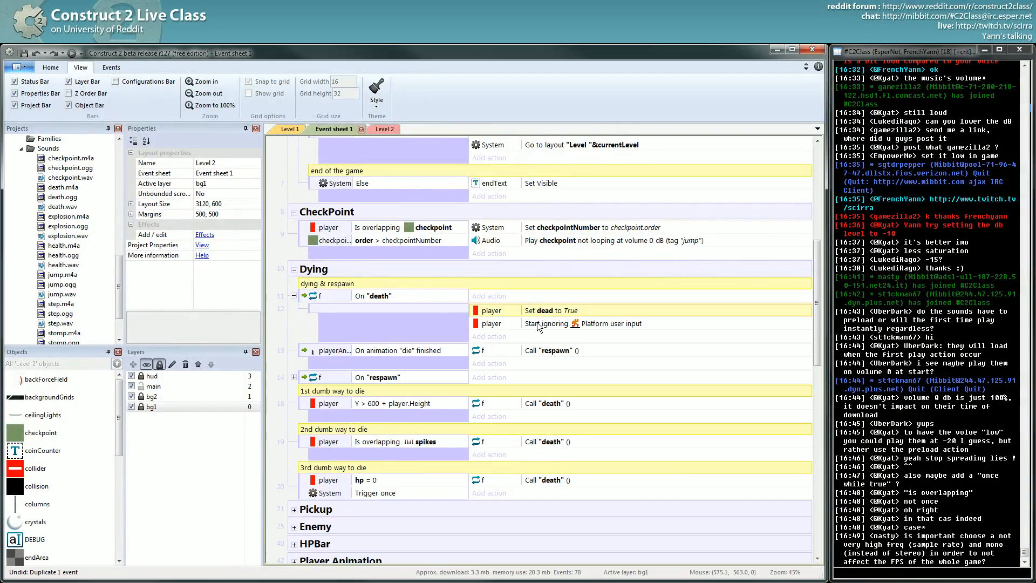
{"action": "left_click", "coordinate": [540, 326]}
{"action": "left_click", "coordinate": [550, 402]}
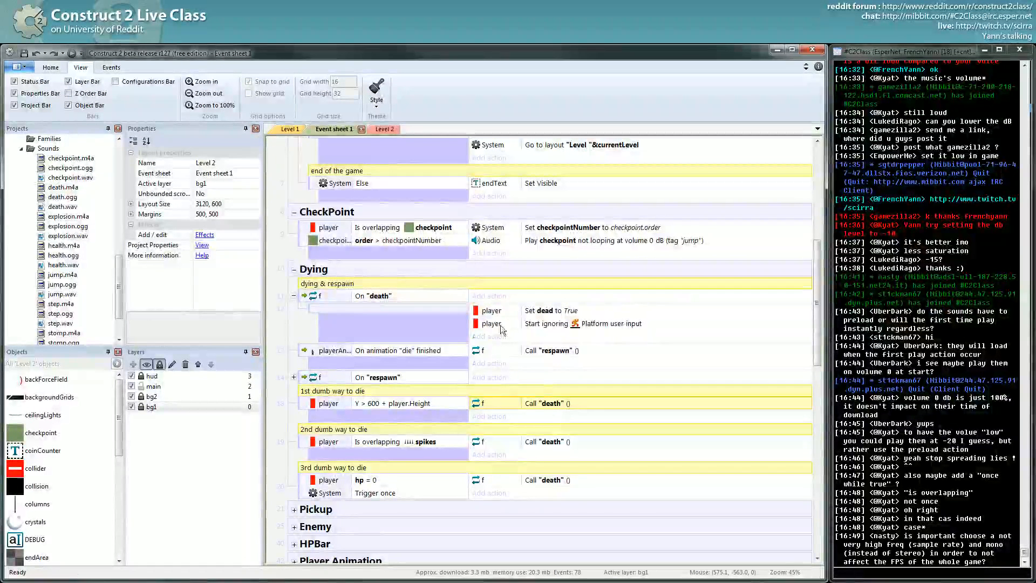
{"action": "scroll", "coordinate": [505, 378], "scroll_direction": "down", "scroll_amount": 5}
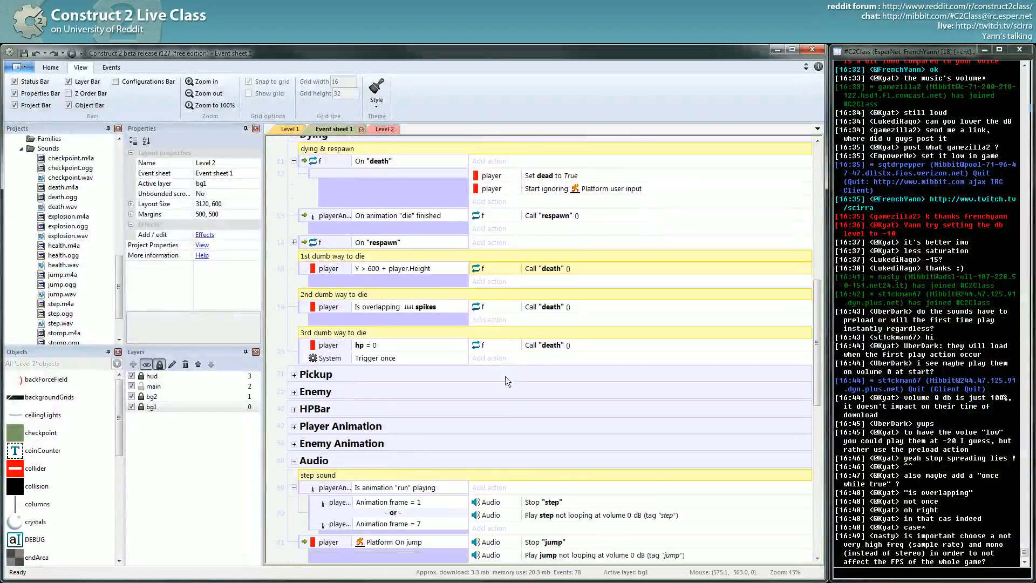
{"action": "scroll", "coordinate": [505, 377], "scroll_direction": "down", "scroll_amount": 3}
{"action": "left_click", "coordinate": [303, 475]}
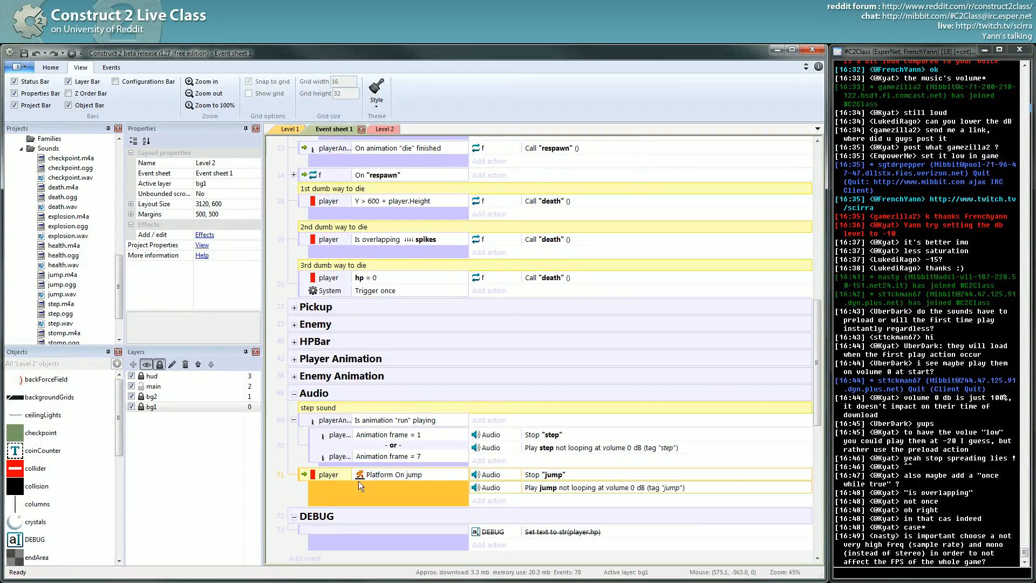
{"action": "scroll", "coordinate": [505, 470], "scroll_direction": "up", "scroll_amount": 2}
{"action": "scroll", "coordinate": [506, 471], "scroll_direction": "up", "scroll_amount": 1}
{"action": "scroll", "coordinate": [505, 471], "scroll_direction": "down", "scroll_amount": 2}
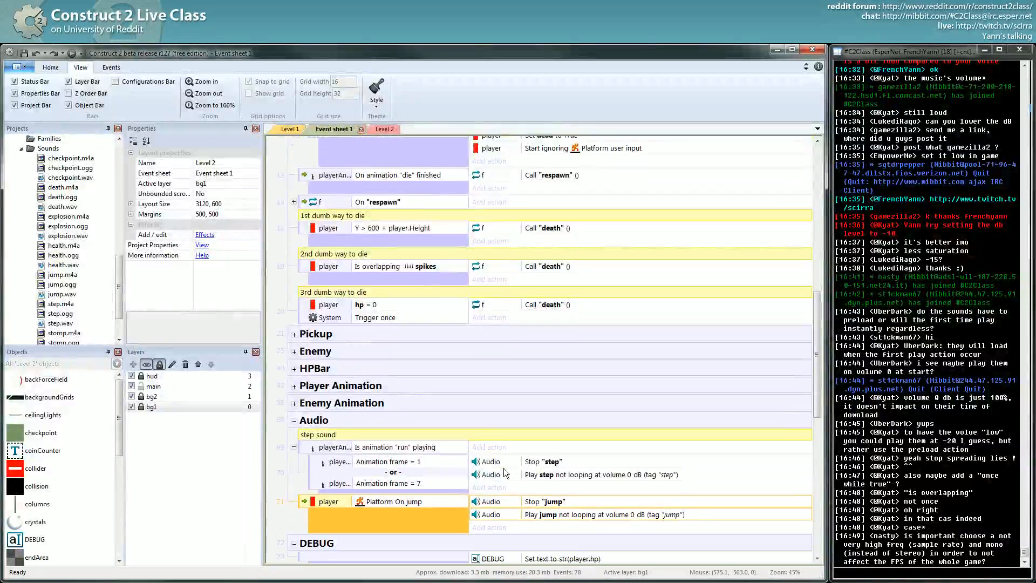
{"action": "scroll", "coordinate": [503, 468], "scroll_direction": "up", "scroll_amount": 1}
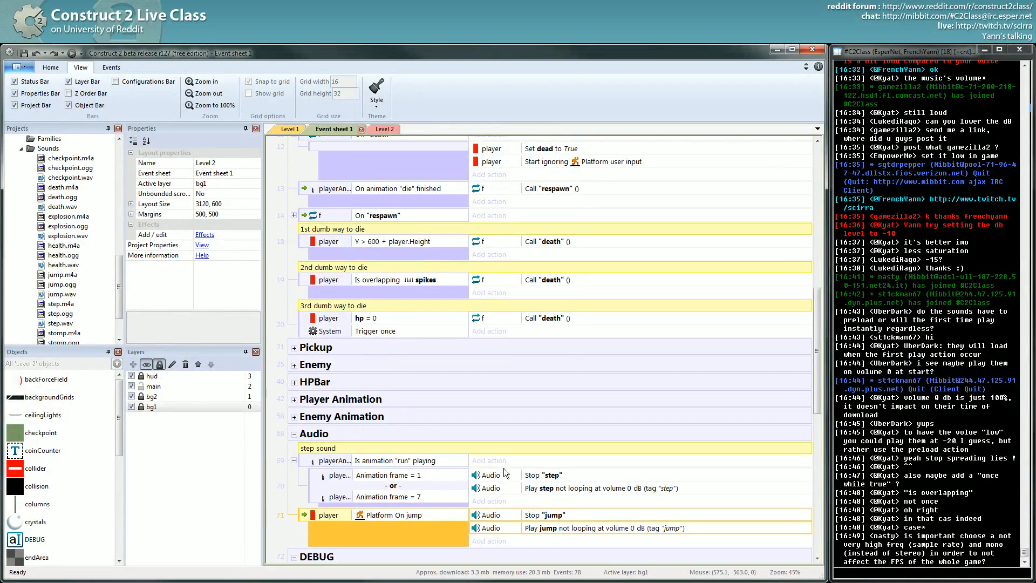
{"action": "scroll", "coordinate": [506, 473], "scroll_direction": "down", "scroll_amount": 2}
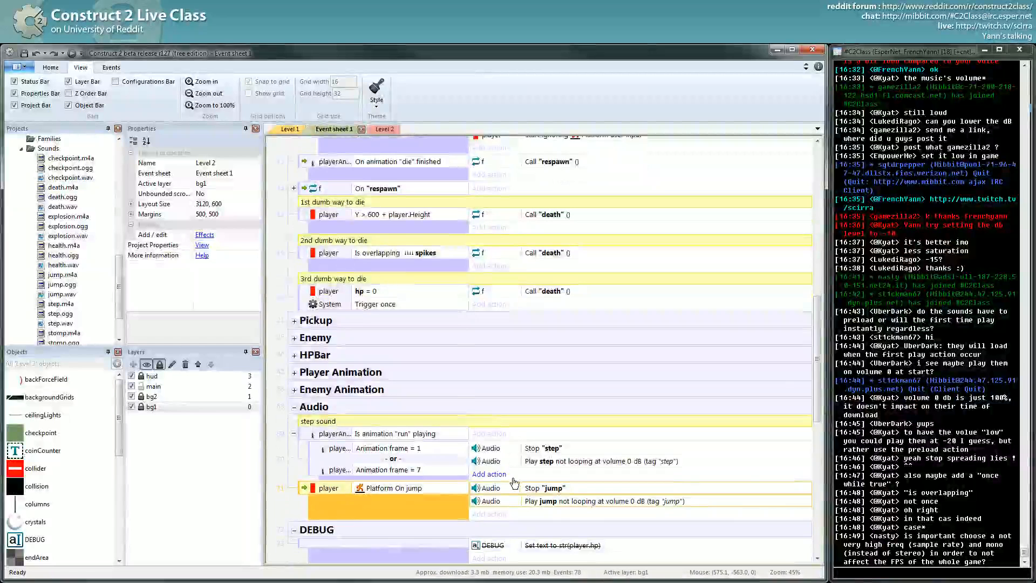
{"action": "scroll", "coordinate": [514, 480], "scroll_direction": "down", "scroll_amount": 2}
{"action": "scroll", "coordinate": [512, 478], "scroll_direction": "up", "scroll_amount": 4}
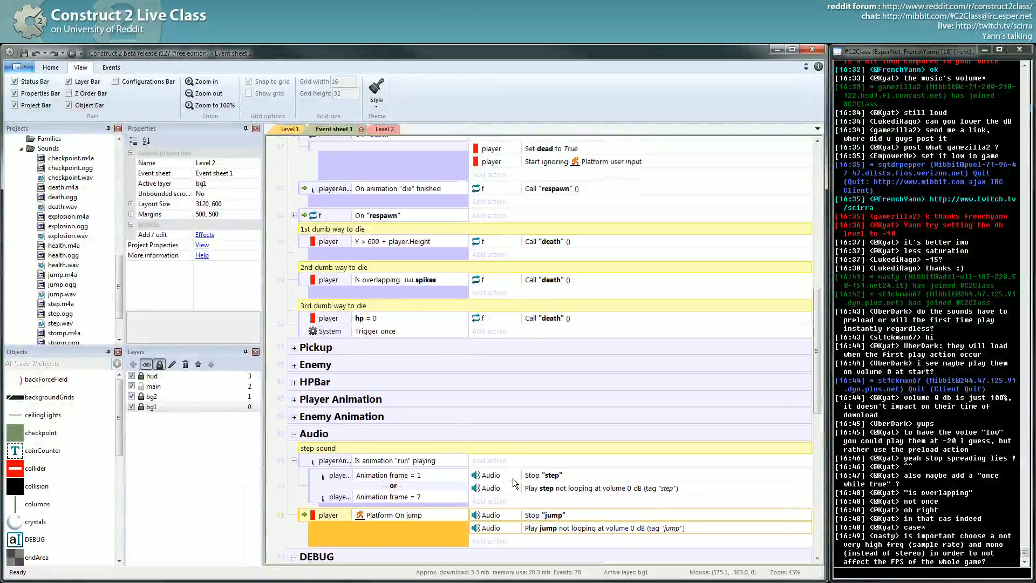
{"action": "scroll", "coordinate": [512, 479], "scroll_direction": "up", "scroll_amount": 17}
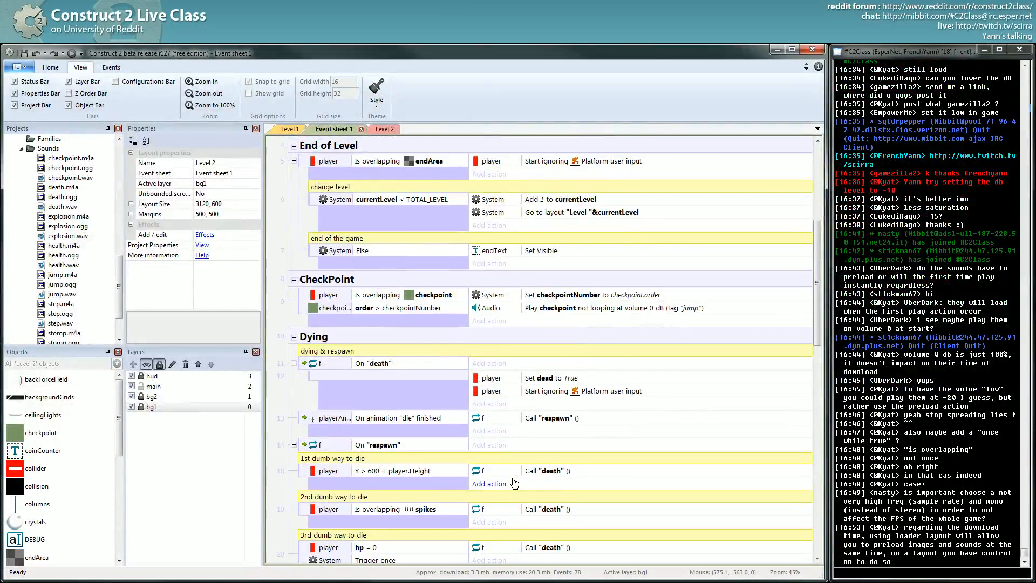
Copy the Audio Play checkpoint action from the CheckPoint group to the end of the On "death" event's actions
{"action": "left_click", "coordinate": [488, 309]}
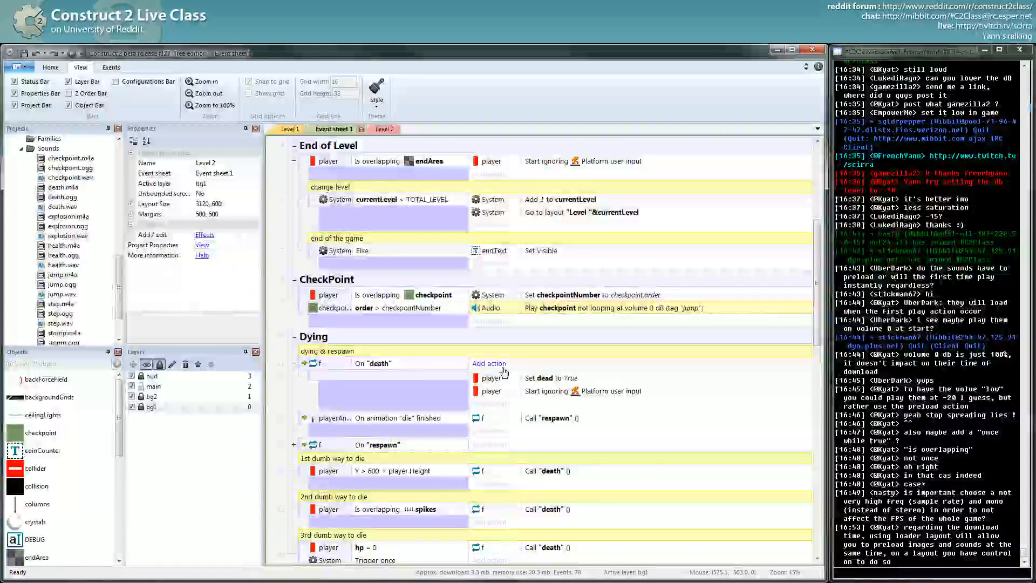
{"action": "scroll", "coordinate": [504, 371], "scroll_direction": "down", "scroll_amount": 1}
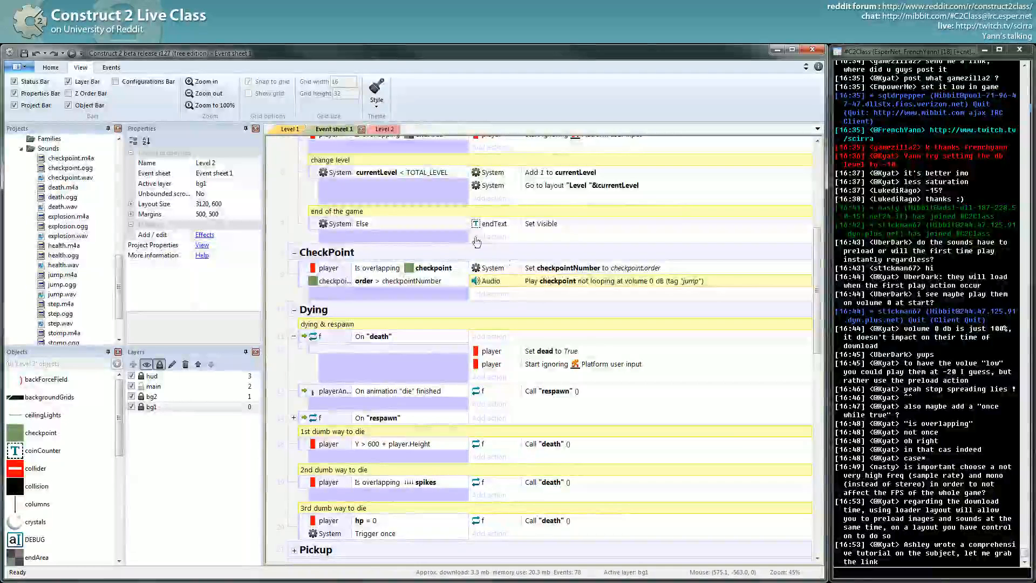
{"action": "scroll", "coordinate": [529, 291], "scroll_direction": "up", "scroll_amount": 3}
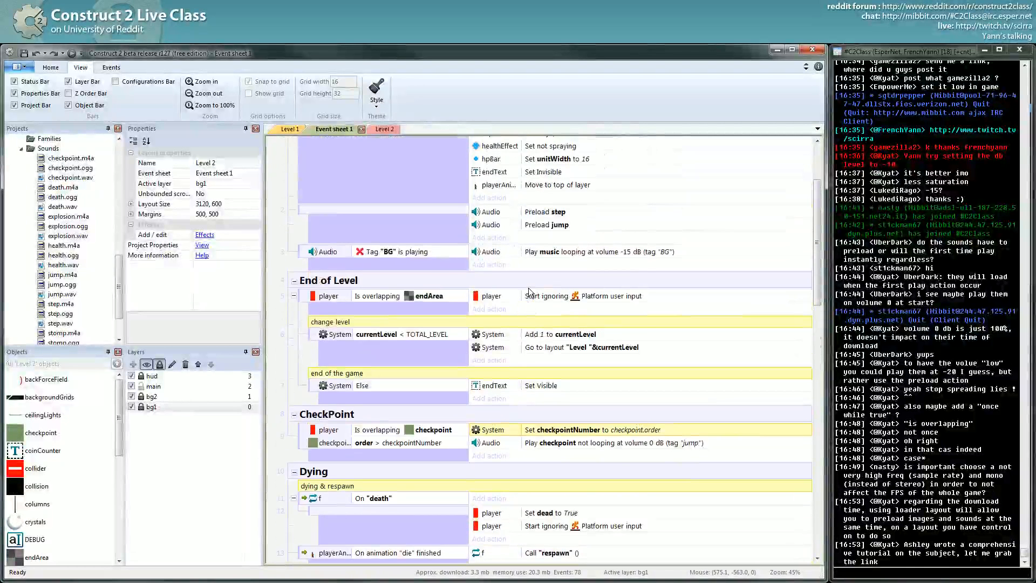
{"action": "scroll", "coordinate": [529, 292], "scroll_direction": "down", "scroll_amount": 2}
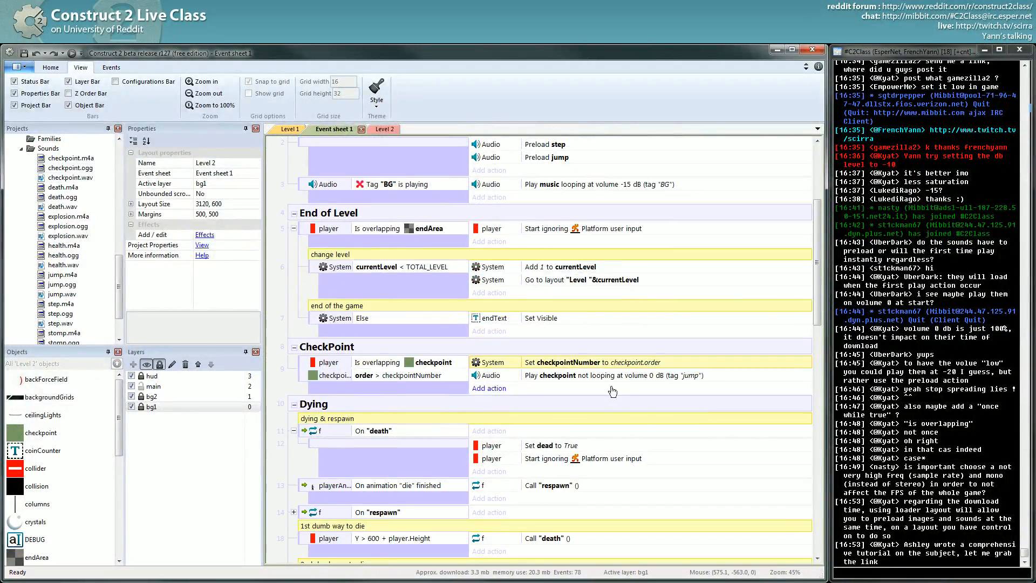
{"action": "scroll", "coordinate": [479, 318], "scroll_direction": "down", "scroll_amount": 4}
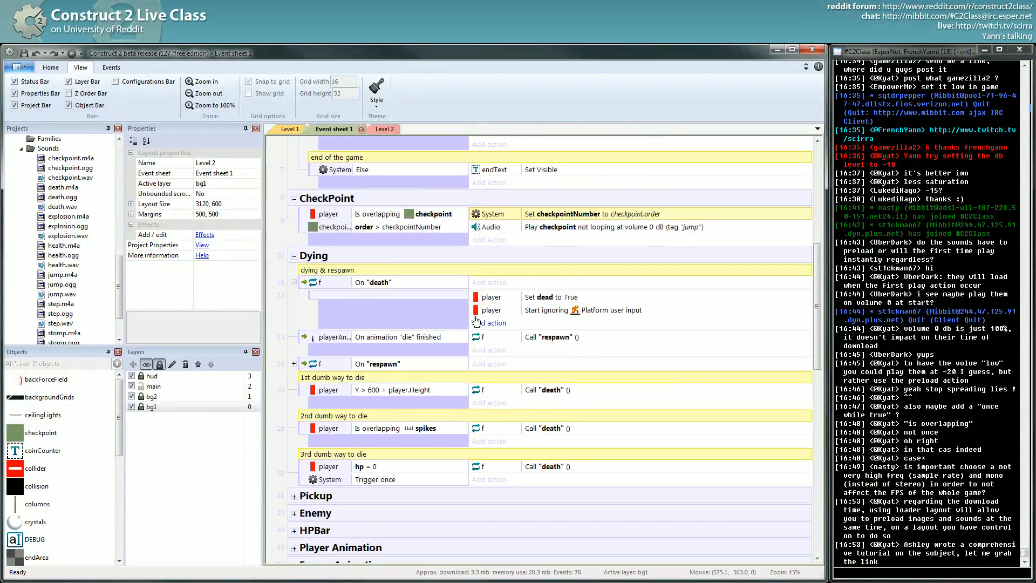
{"action": "left_click", "coordinate": [480, 322]}
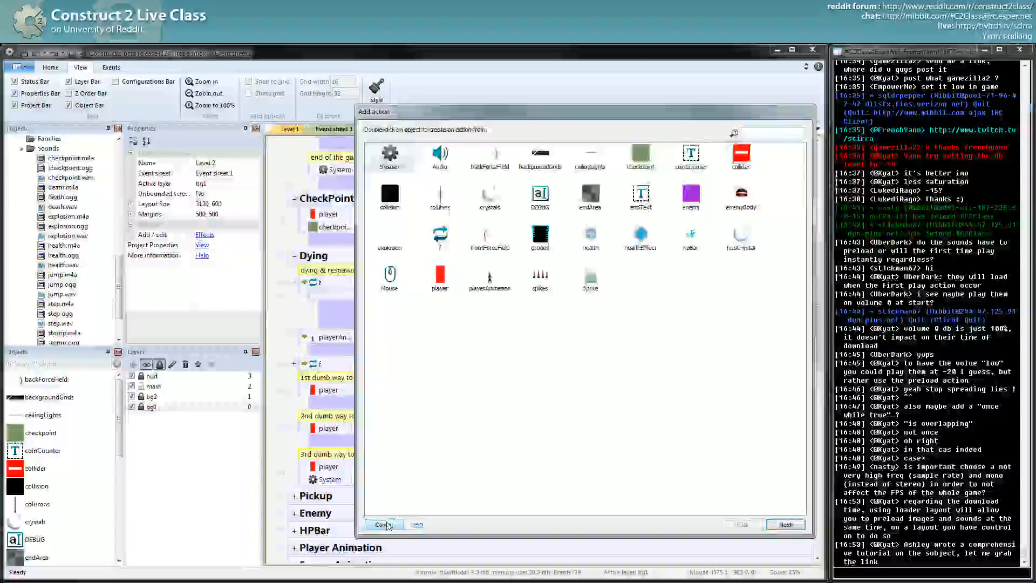
{"action": "left_click", "coordinate": [385, 525]}
{"action": "left_click_drag", "start_coordinate": [573, 227], "coordinate": [535, 323]}
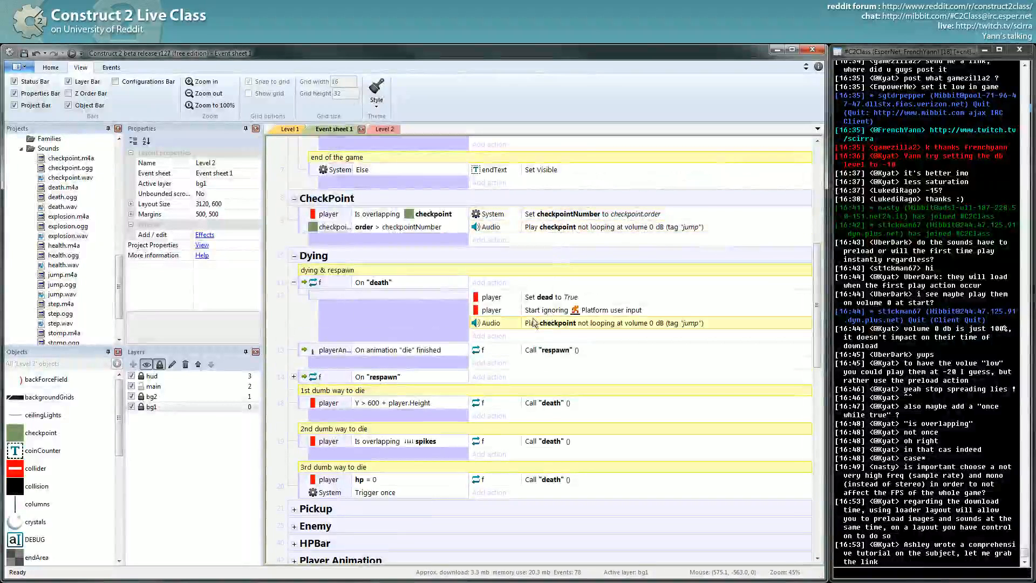
Open the parameters of the copied Play action under On "death" and select its tag text for editing
{"action": "double_click", "coordinate": [562, 323]}
{"action": "left_click", "coordinate": [424, 286]}
{"action": "double_click", "coordinate": [422, 286]}
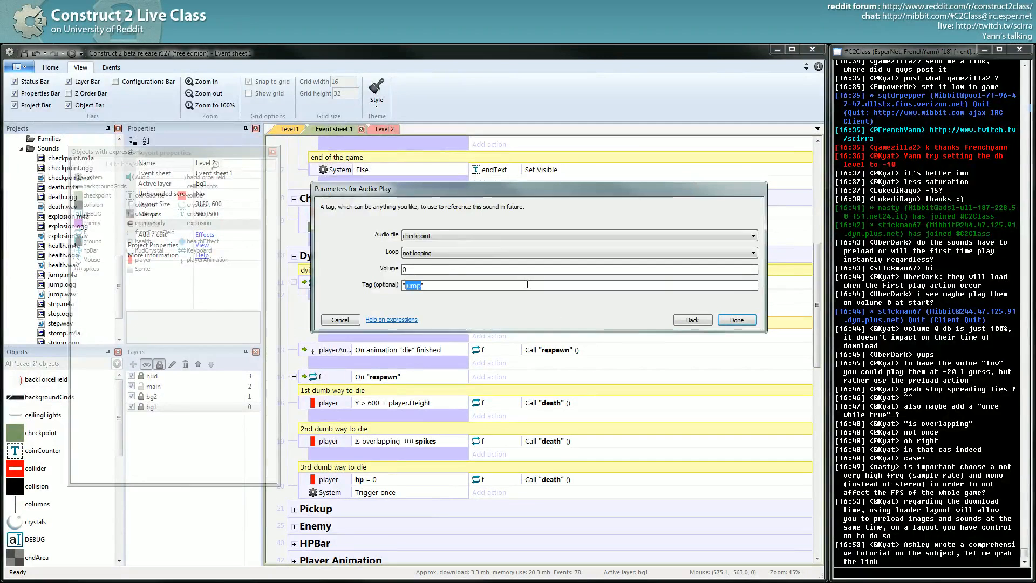